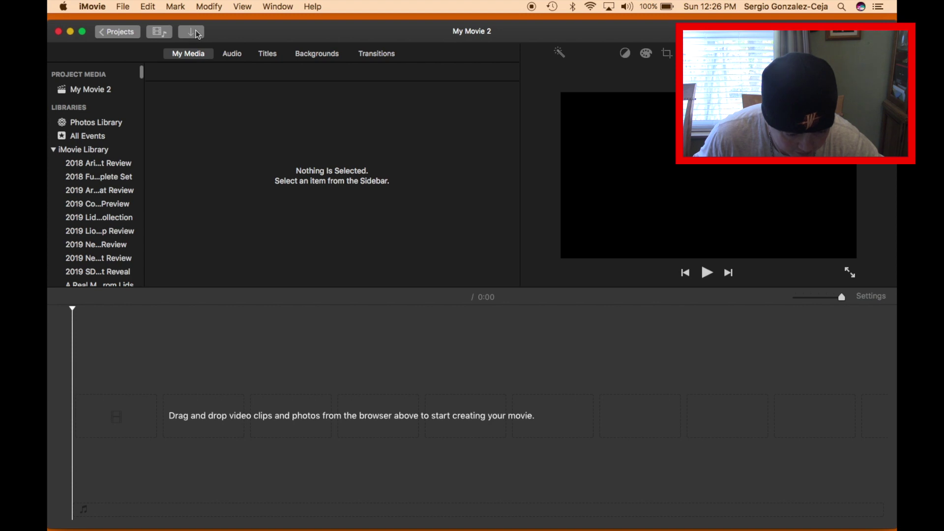
Import all clips from the "Joining the Losers Club!" folder in 2019 Video's into the project media
{"action": "left_click", "coordinate": [195, 35]}
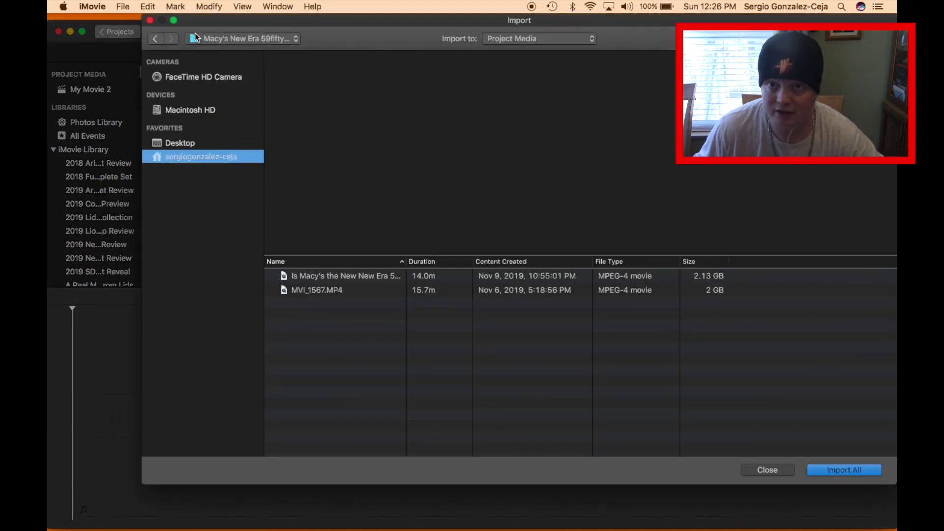
{"action": "left_click", "coordinate": [297, 39]}
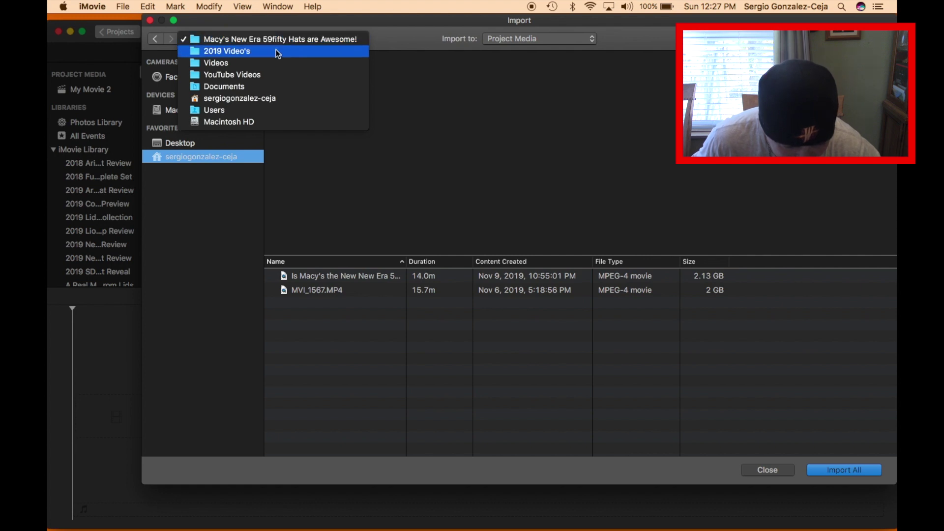
{"action": "left_click", "coordinate": [276, 51]}
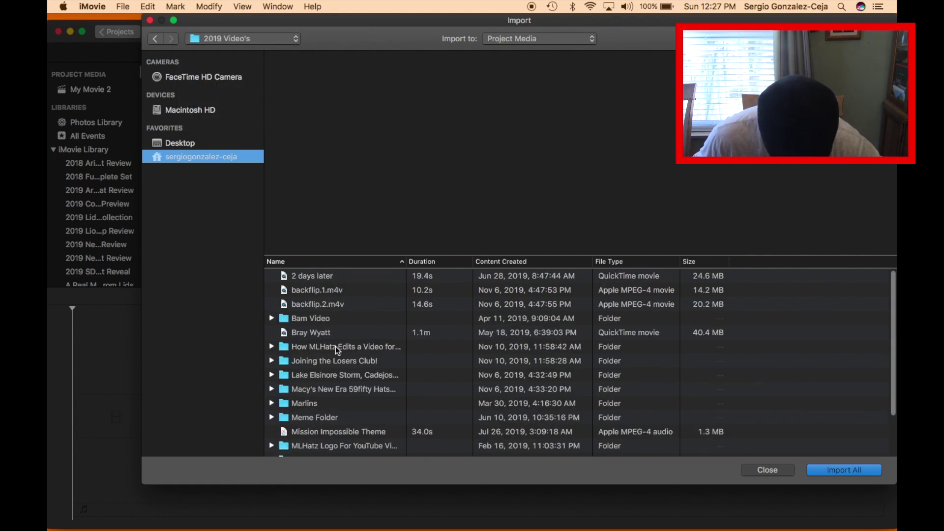
{"action": "scroll", "coordinate": [344, 347], "scroll_direction": "down", "scroll_amount": 3}
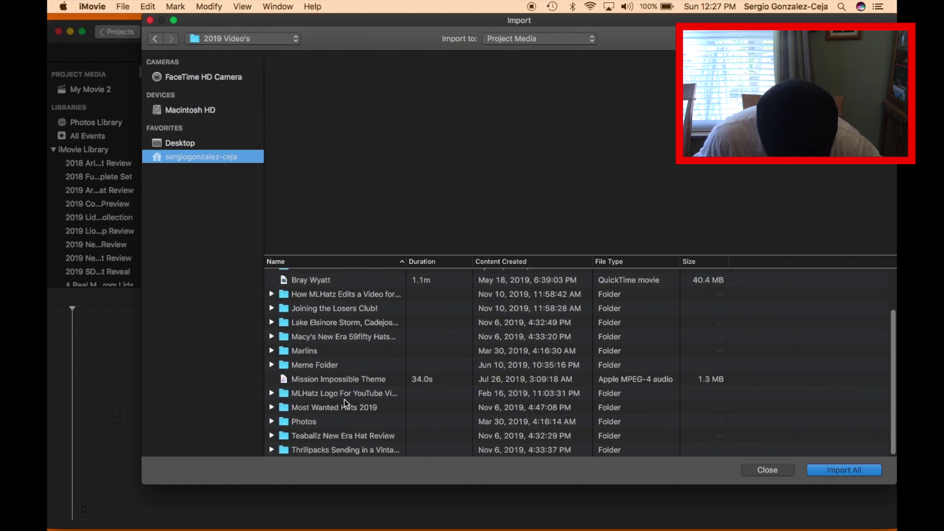
{"action": "double_click", "coordinate": [343, 310]}
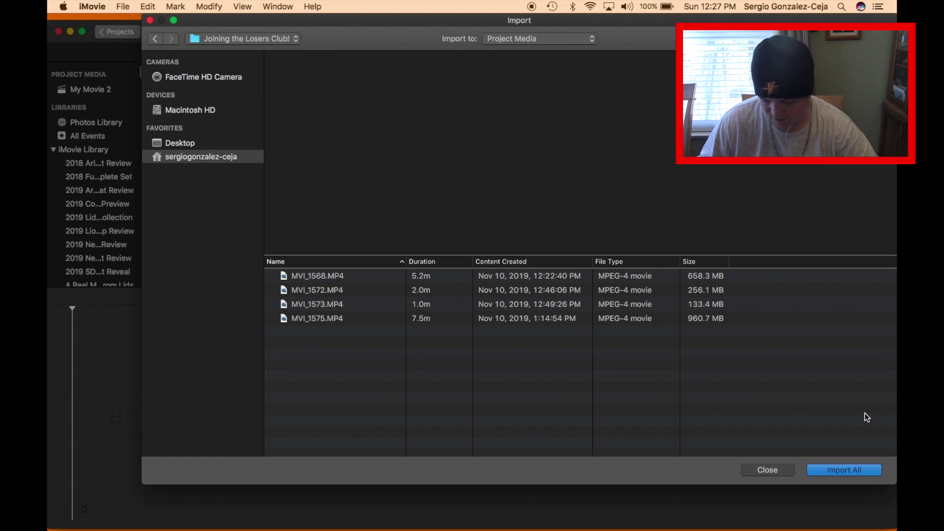
{"action": "left_click", "coordinate": [843, 469]}
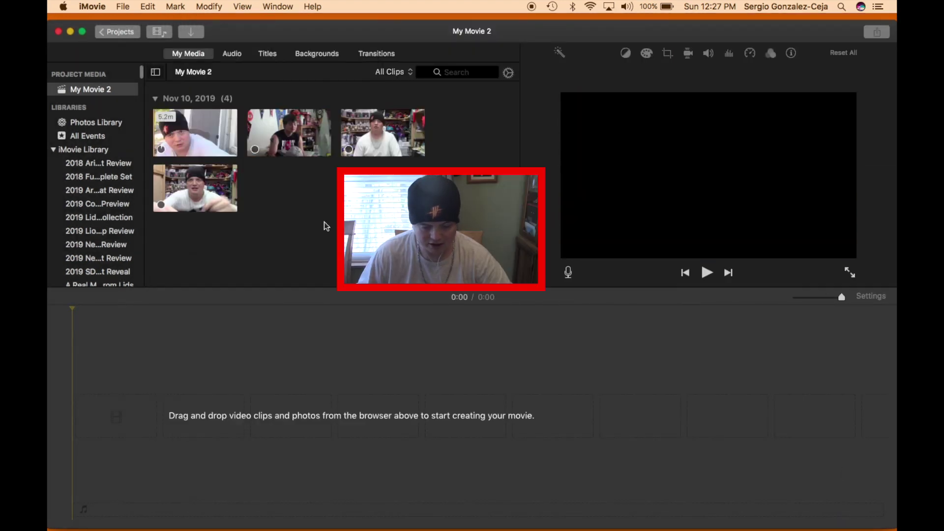
Add all four imported clips to the timeline in the order 5.2-minute, 1.0-minute, 2.0-minute, then 7.5-minute clip
{"action": "left_click", "coordinate": [256, 153]}
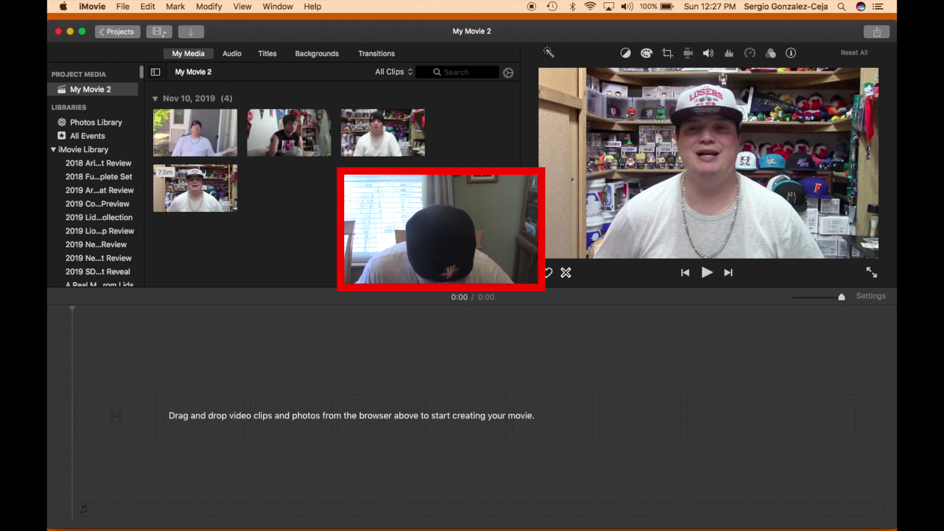
{"action": "left_click", "coordinate": [193, 130]}
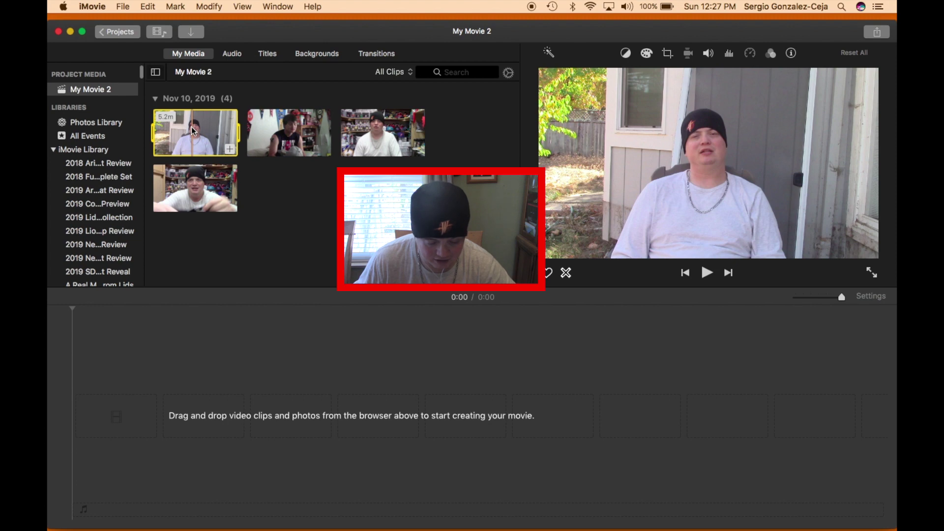
{"action": "left_click_drag", "start_coordinate": [193, 131], "coordinate": [158, 411]}
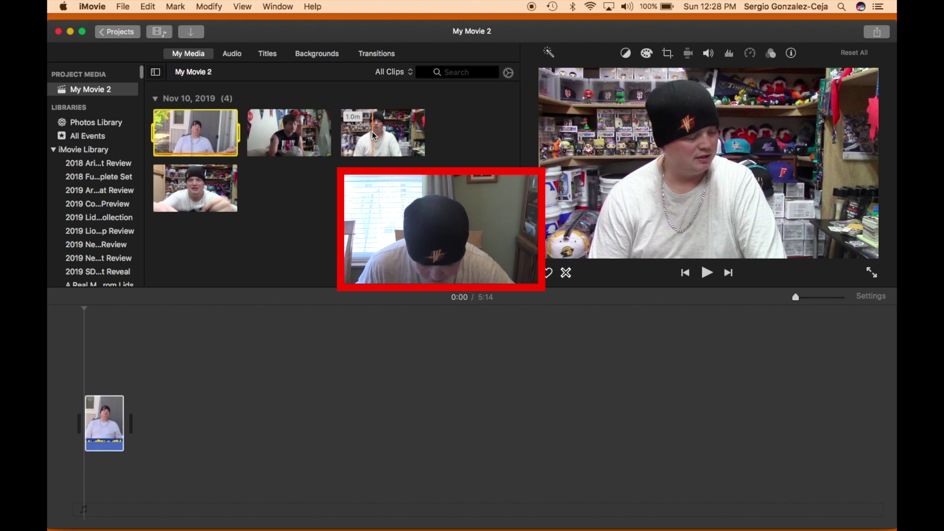
{"action": "left_click_drag", "start_coordinate": [371, 132], "coordinate": [157, 418]}
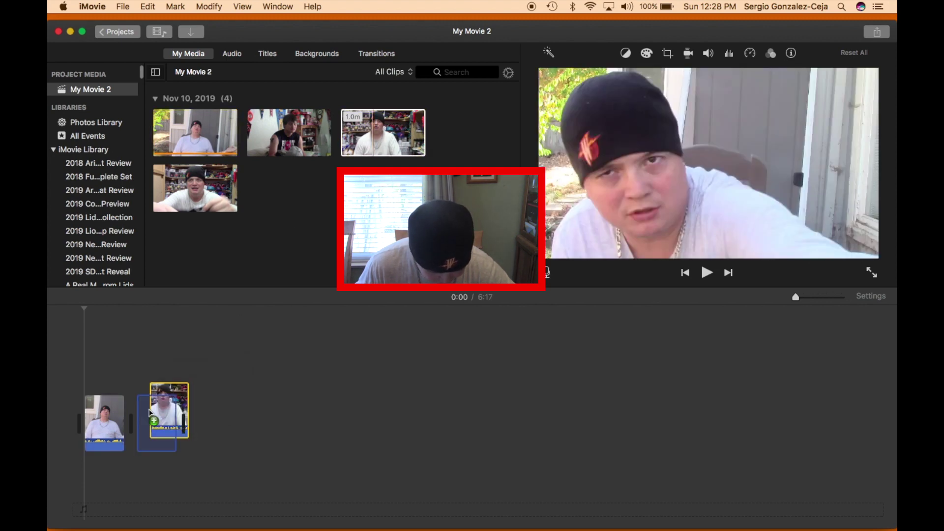
{"action": "left_click_drag", "start_coordinate": [324, 149], "coordinate": [193, 435]}
{"action": "left_click_drag", "start_coordinate": [216, 209], "coordinate": [283, 420]}
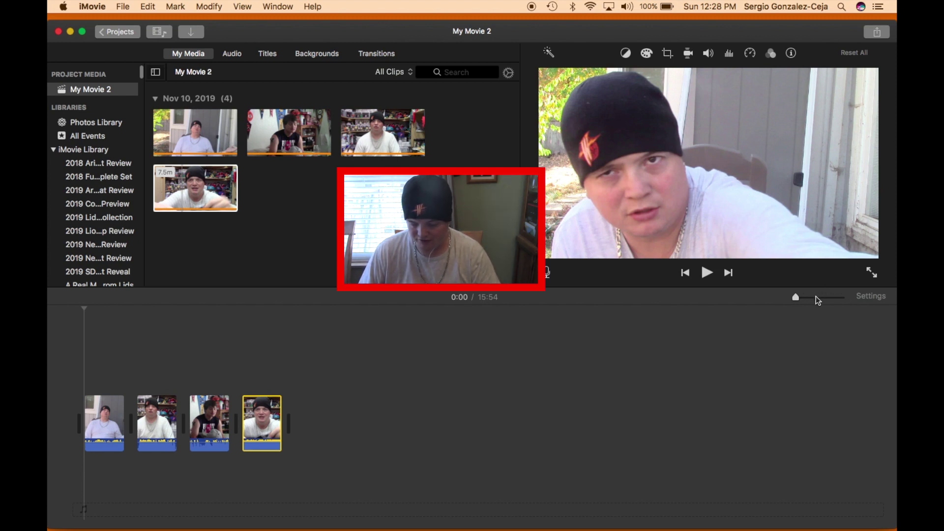
Stretch the timeline clips to a finer time scale and lower the system sound volume
{"action": "left_click", "coordinate": [817, 297]}
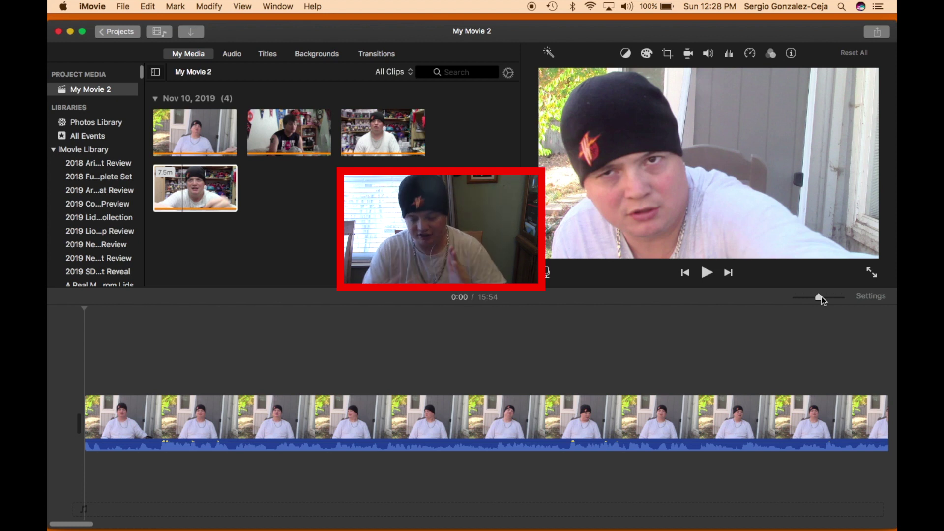
{"action": "left_click_drag", "start_coordinate": [822, 298], "coordinate": [832, 296]}
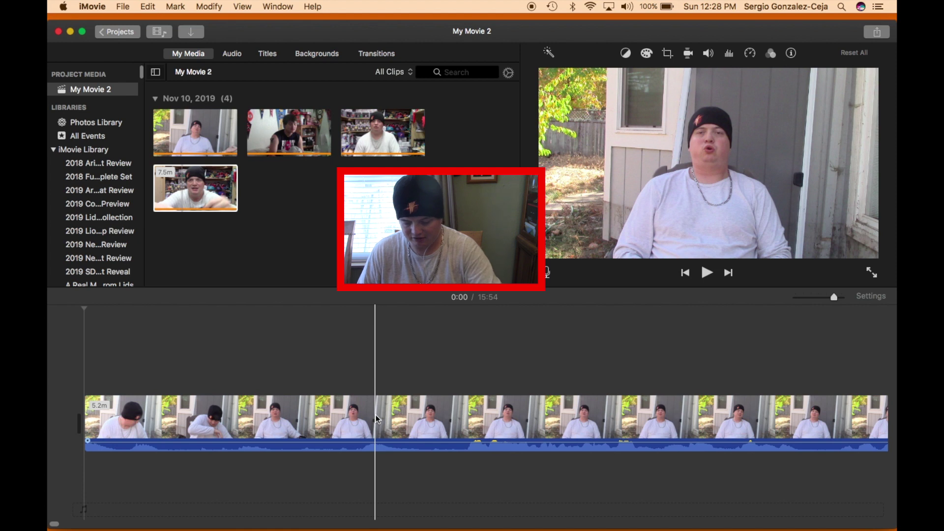
{"action": "key", "text": "XF86AudioLowerVolume"}
{"action": "key", "text": "XF86AudioLowerVolume"}
{"action": "key", "text": "XF86AudioLowerVolume"}
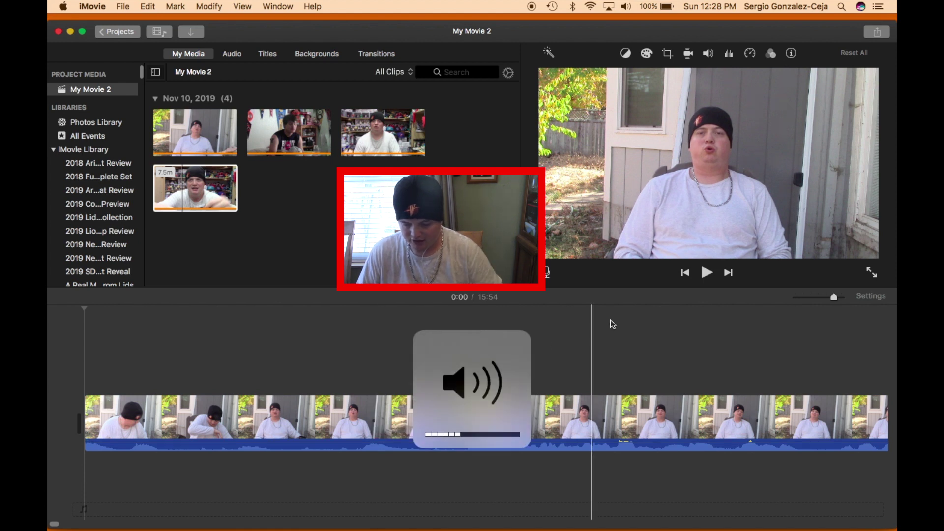
{"action": "left_click_drag", "start_coordinate": [834, 297], "coordinate": [821, 299]}
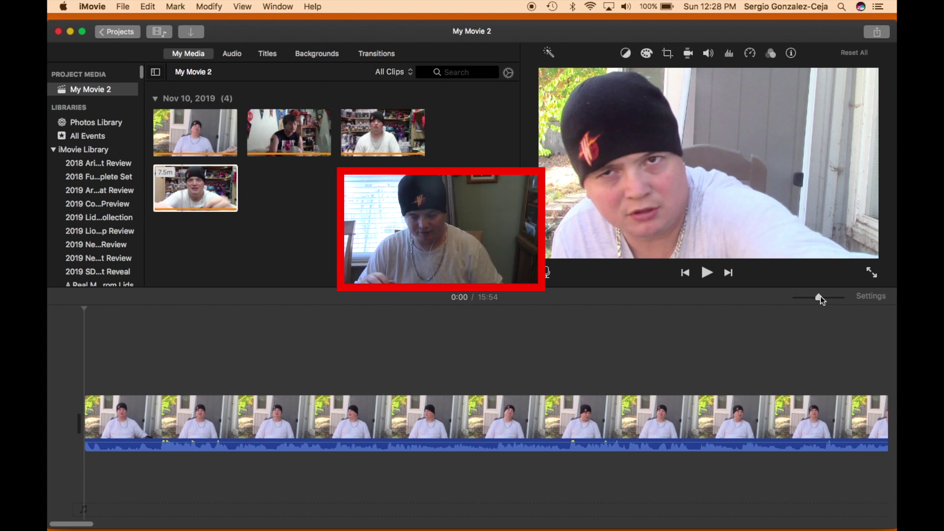
Play the first clip from its start, split it at 0:04 and delete the opening portion
{"action": "left_click", "coordinate": [397, 422]}
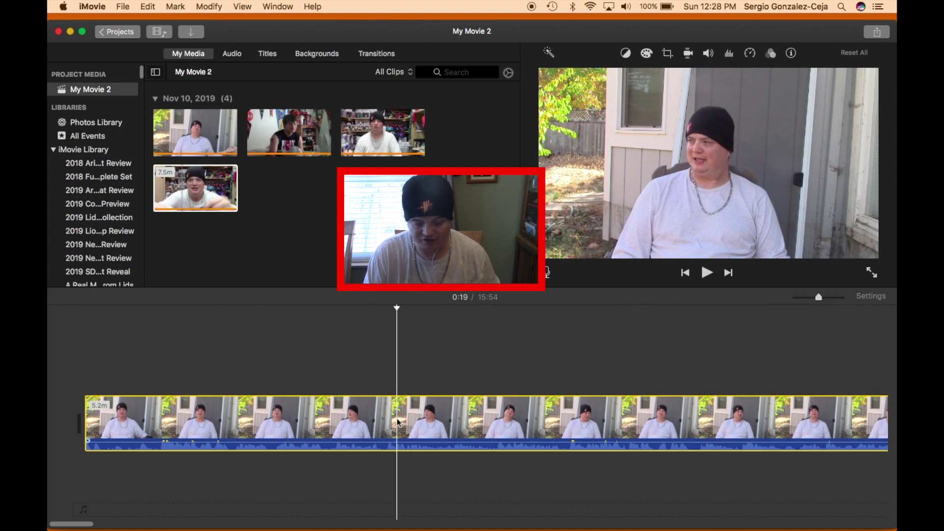
{"action": "key", "text": "Home"}
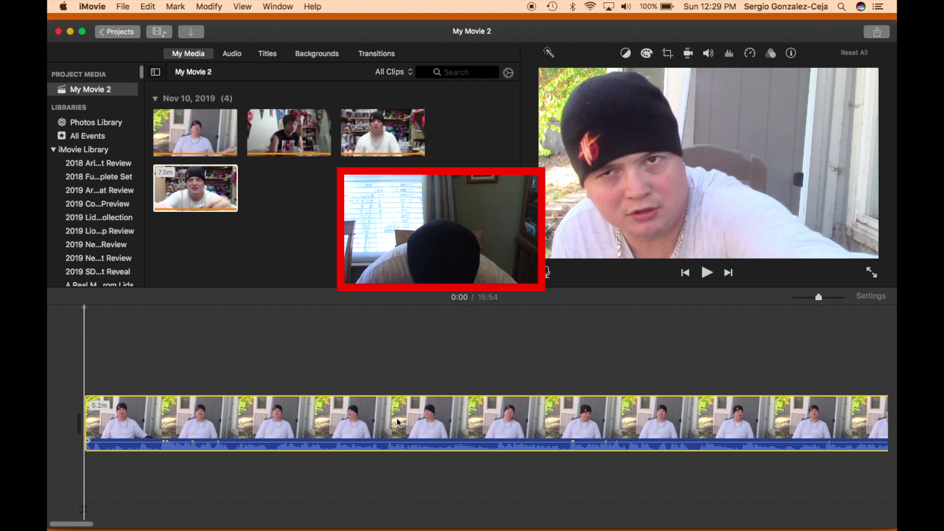
{"action": "key", "text": "space"}
{"action": "key", "text": "XF86AudioRaiseVolume"}
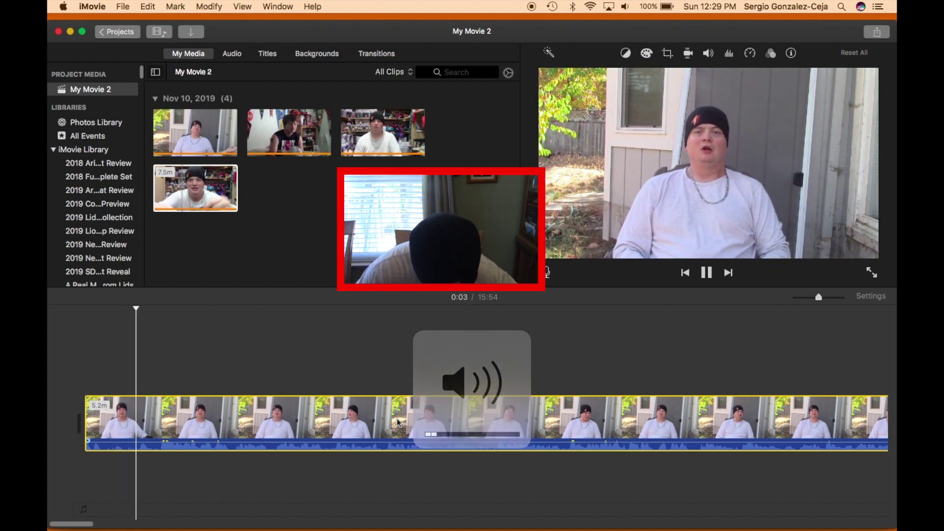
{"action": "key", "text": "space"}
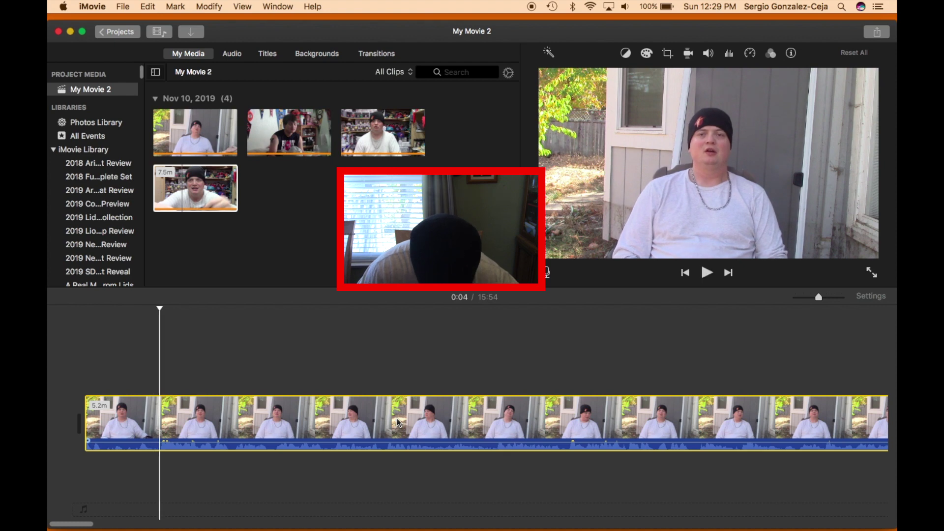
{"action": "key", "text": "super+b"}
{"action": "key", "text": "Delete"}
Play through the trimmed first clip up to about 1:48, pausing along the way, to check for passages to cut
{"action": "key", "text": "space"}
{"action": "key", "text": "XF86AudioRaiseVolume"}
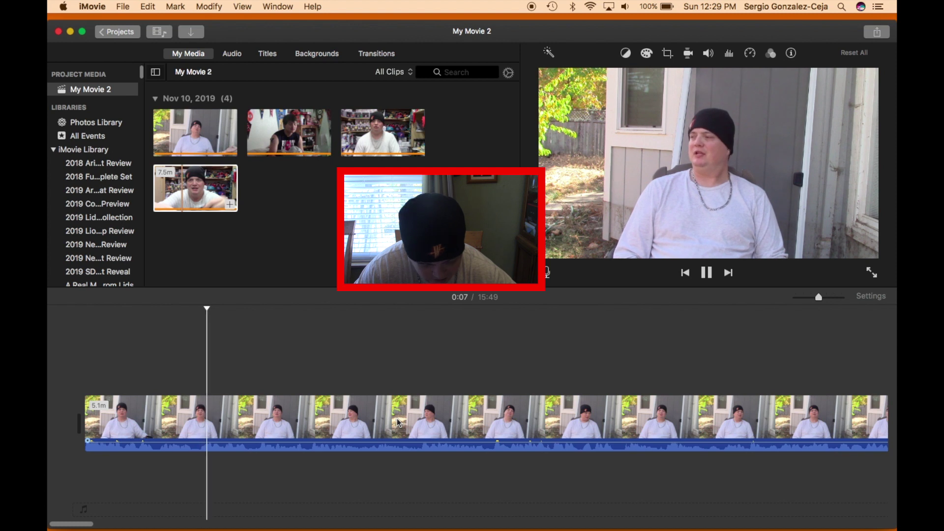
{"action": "key", "text": "XF86AudioLowerVolume"}
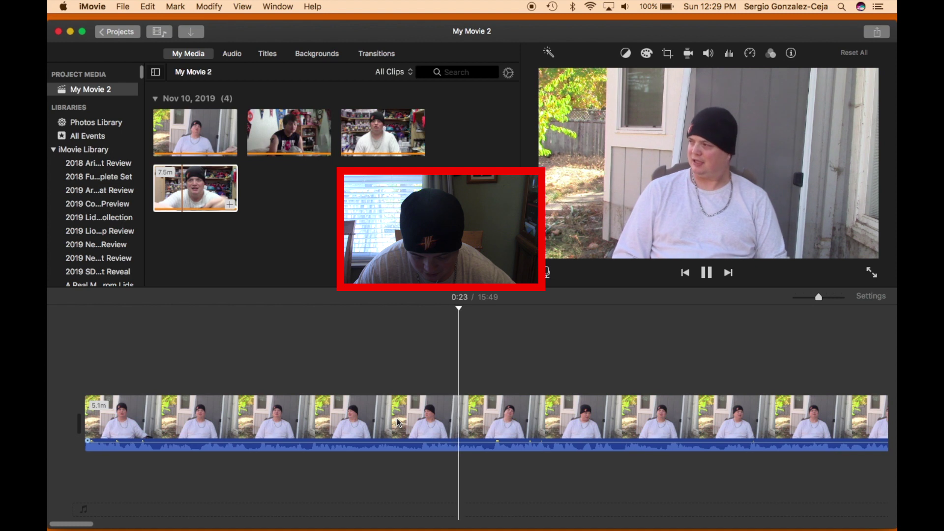
{"action": "key", "text": "space"}
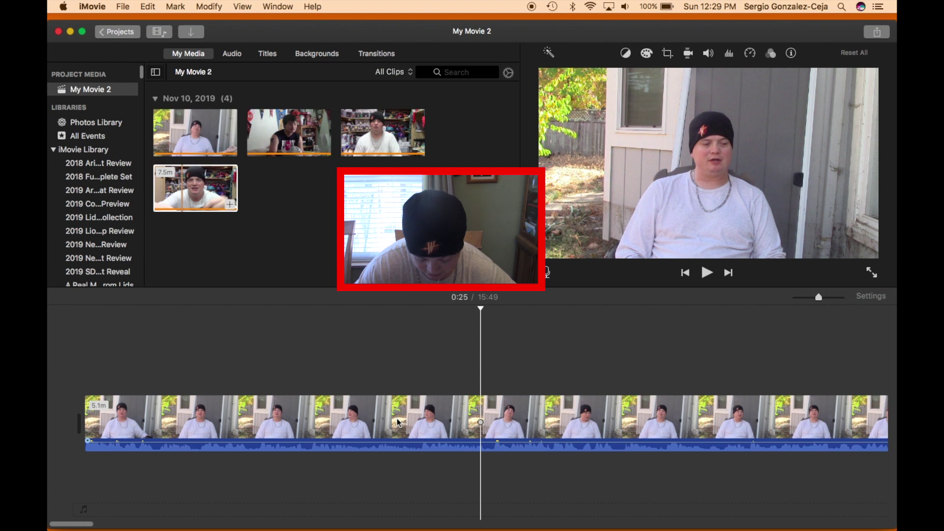
{"action": "key", "text": "space"}
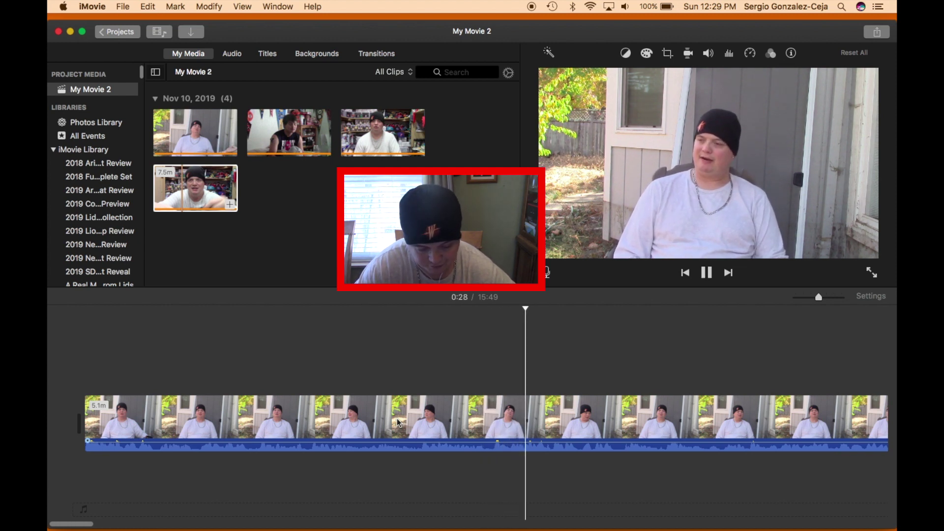
{"action": "key", "text": "space"}
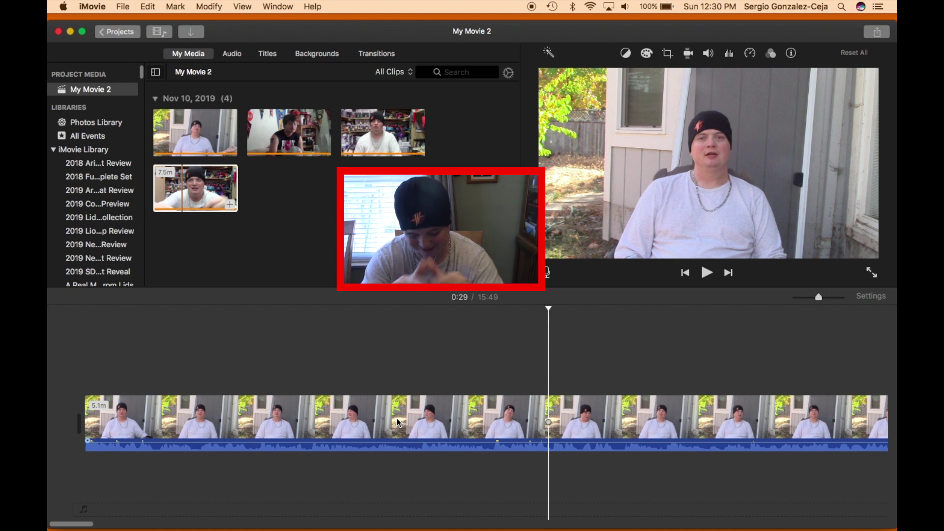
{"action": "key", "text": "space"}
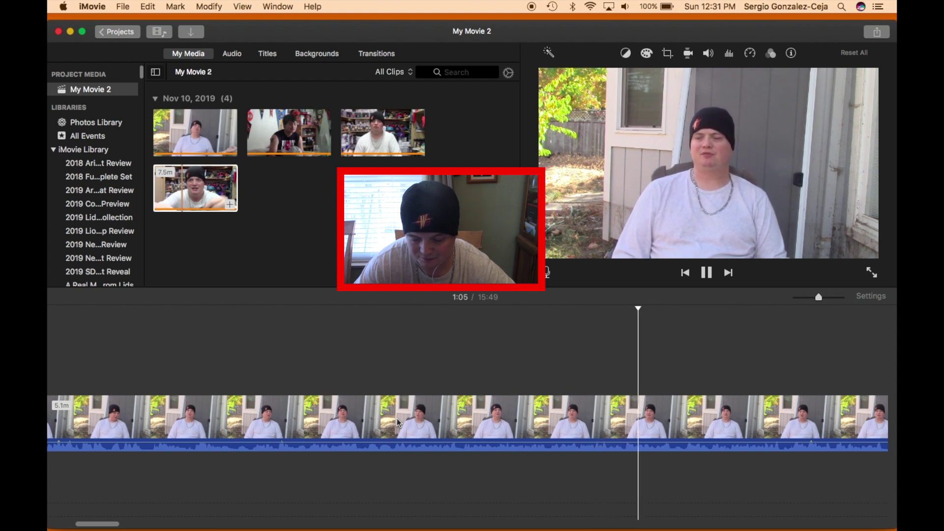
{"action": "key", "text": "space"}
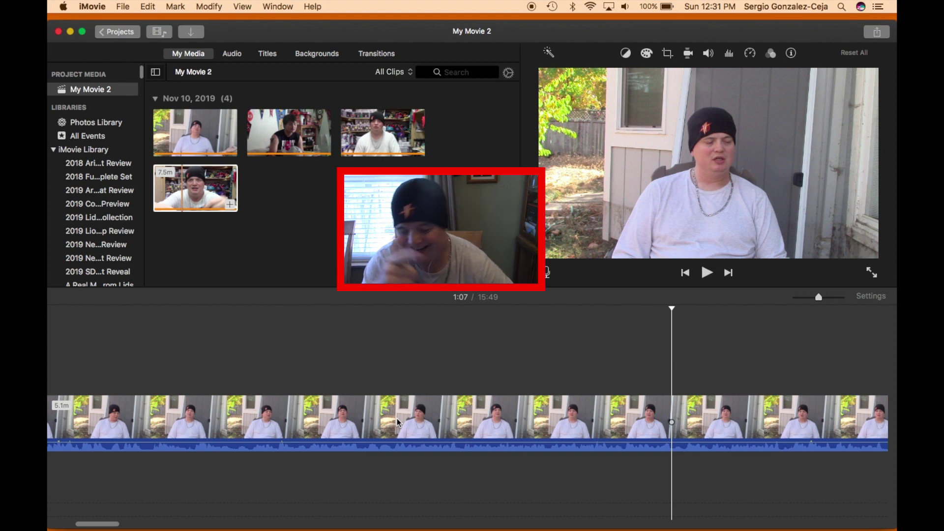
{"action": "key", "text": "space"}
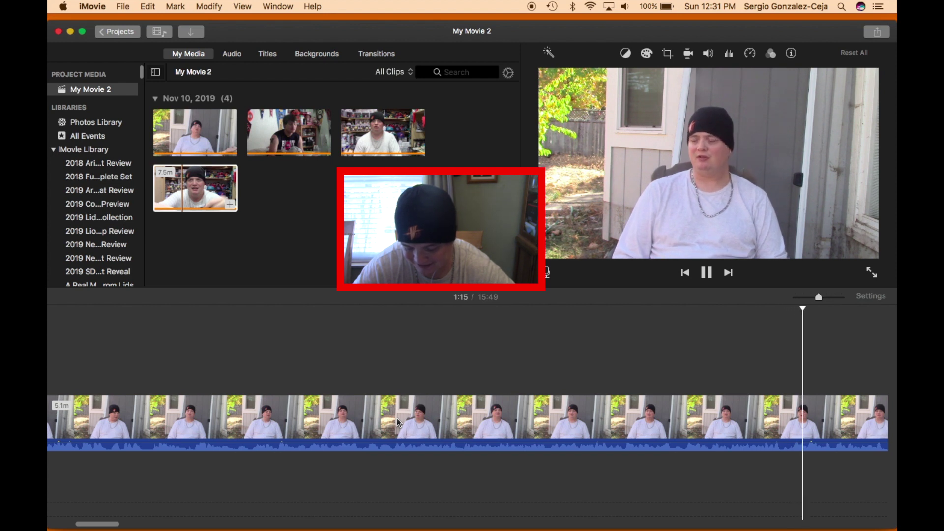
{"action": "key", "text": "XF86AudioLowerVolume"}
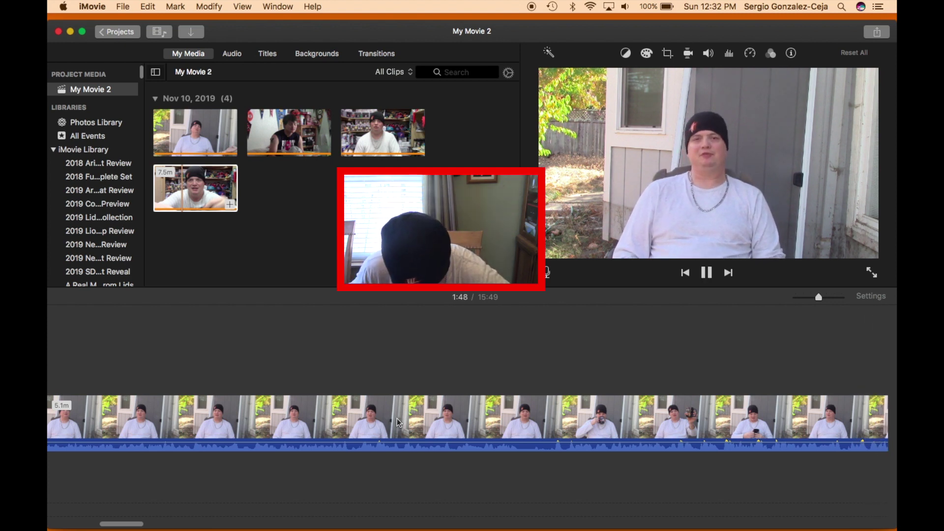
{"action": "key", "text": "space"}
{"action": "left_click", "coordinate": [377, 426]}
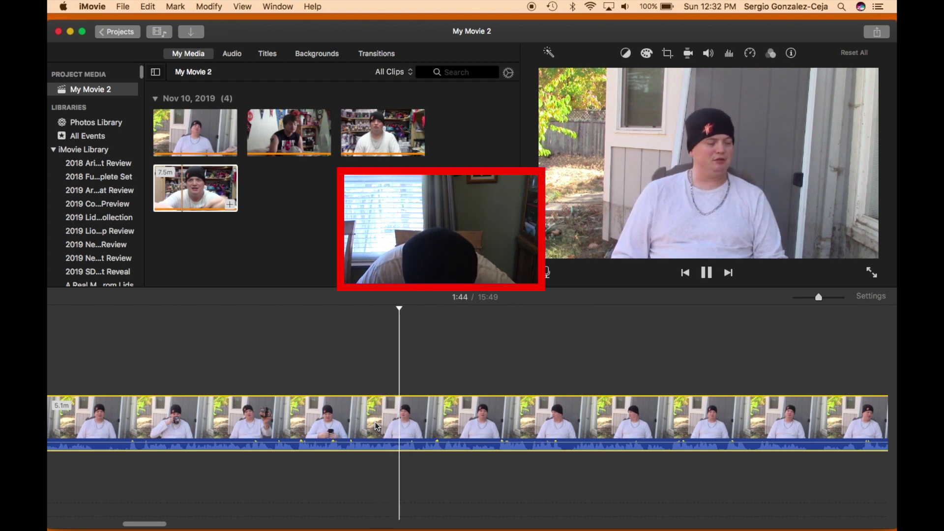
{"action": "key", "text": "super+b"}
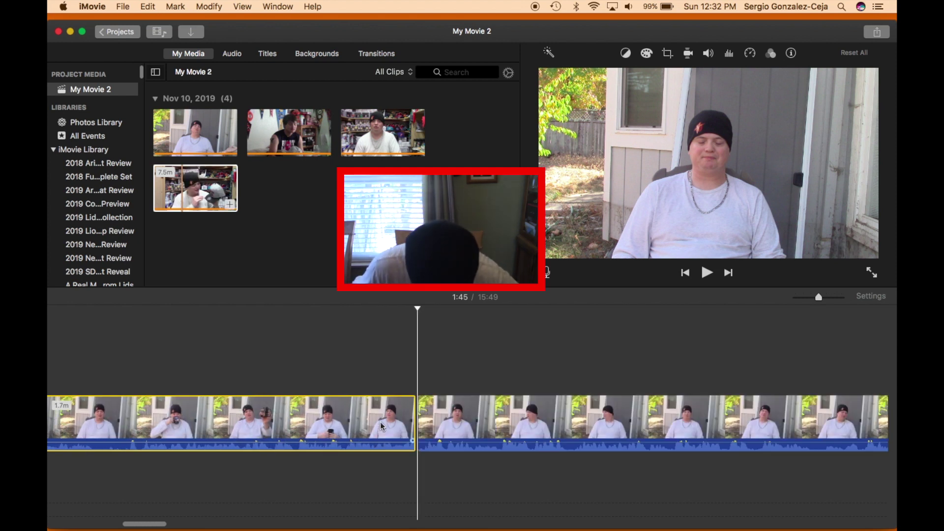
{"action": "key", "text": "super+z"}
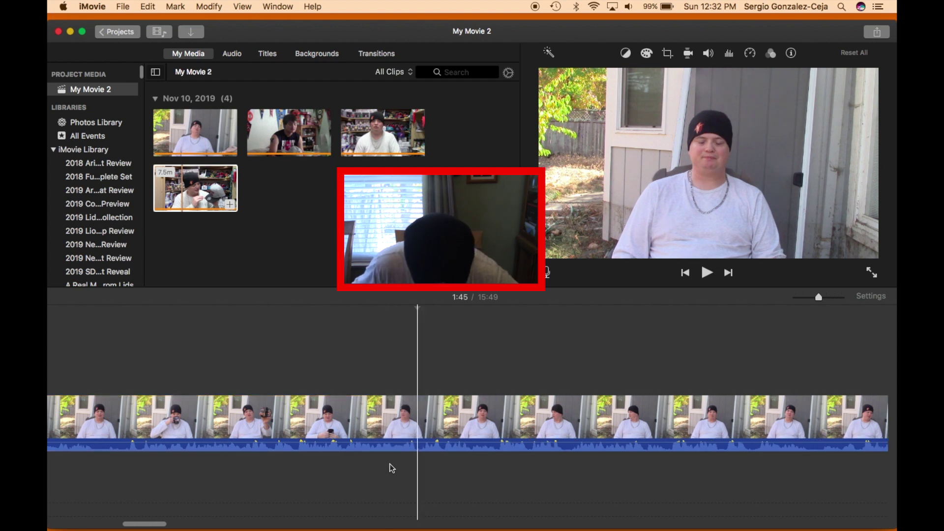
Split the first timeline clip at 1:45 and briefly play across the cut
{"action": "left_click", "coordinate": [418, 432]}
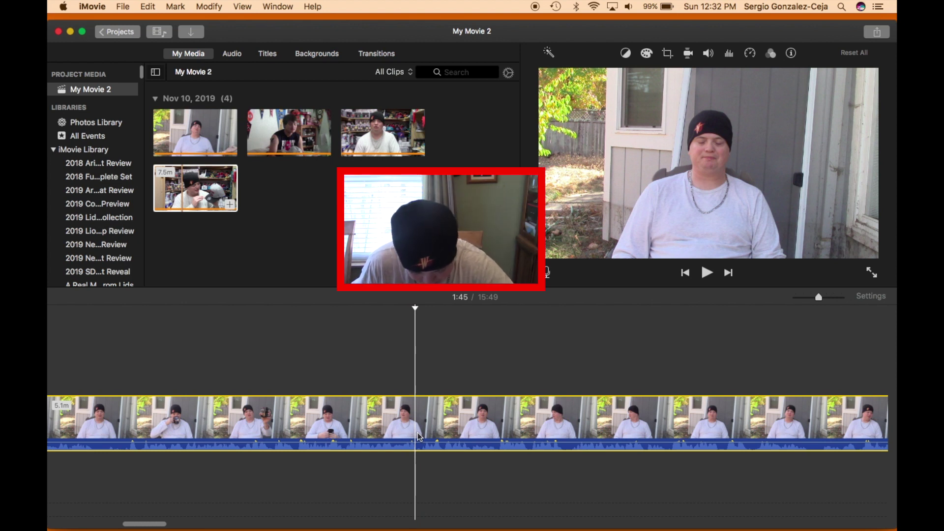
{"action": "right_click", "coordinate": [417, 432]}
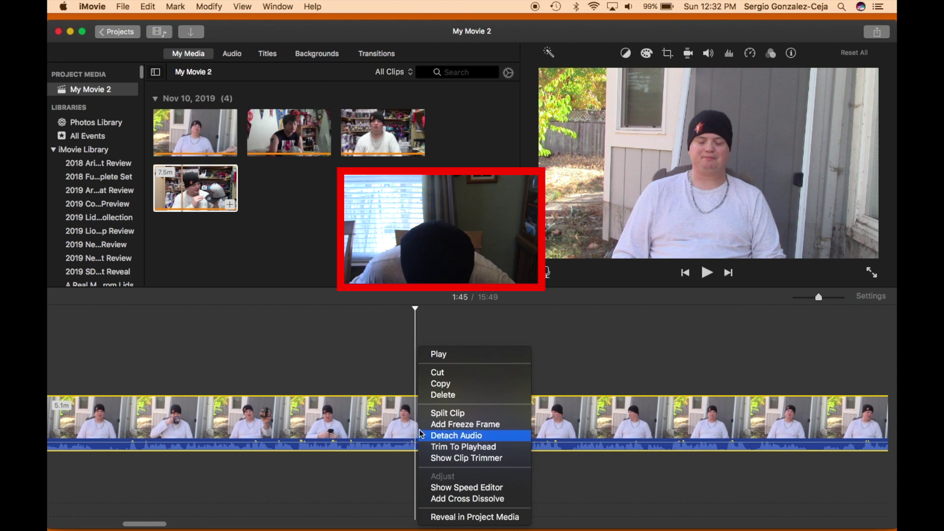
{"action": "left_click", "coordinate": [426, 414]}
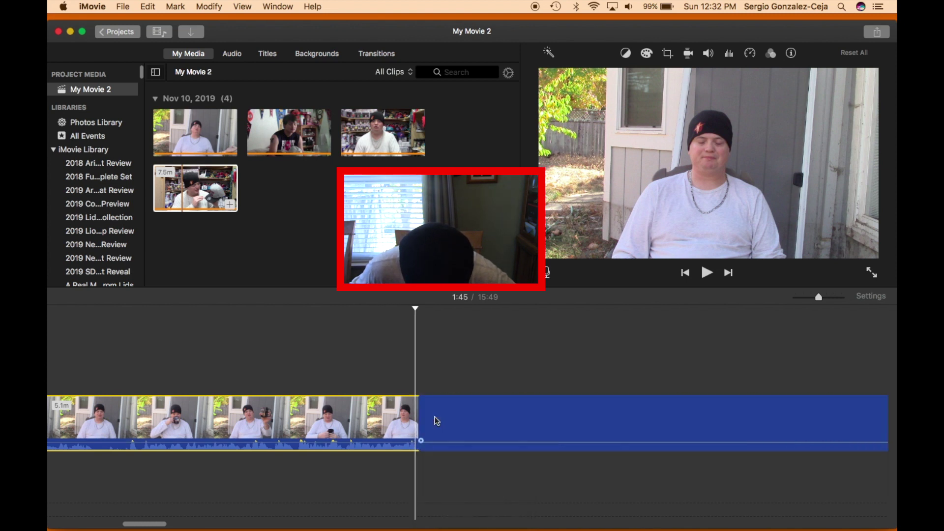
{"action": "left_click", "coordinate": [404, 435]}
{"action": "key", "text": "space"}
{"action": "key", "text": "space"}
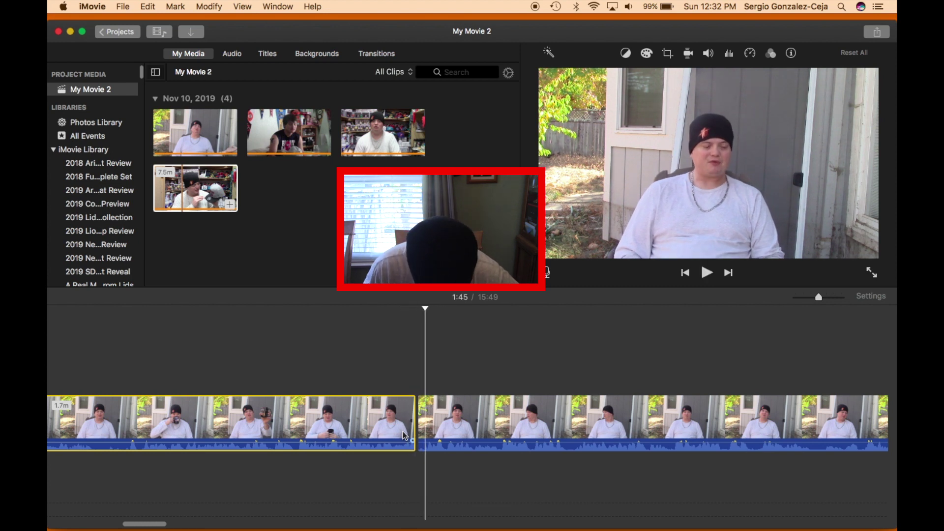
Zoom in on the timeline, split the footage at 1:46 and delete the short piece after the 1:45 cut
{"action": "key", "text": "Right"}
{"action": "key", "text": "Right"}
{"action": "key", "text": "Right"}
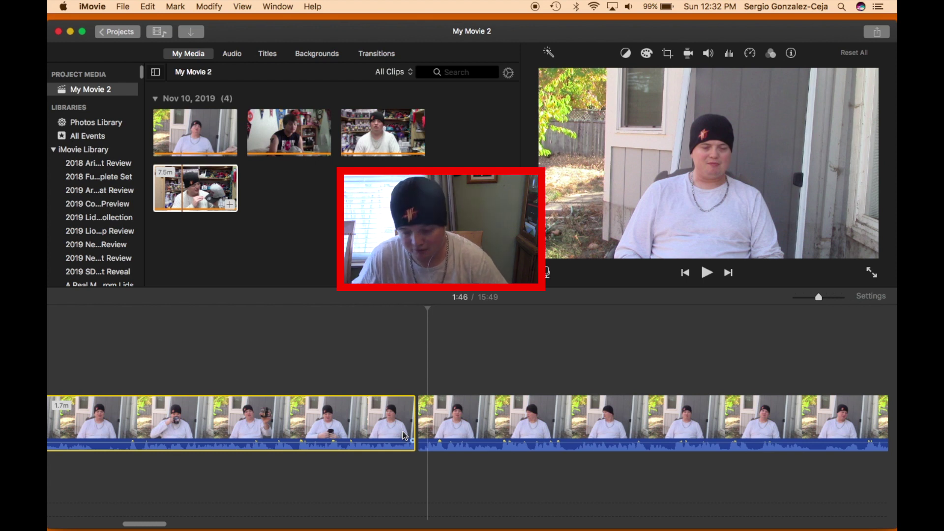
{"action": "left_click", "coordinate": [828, 297]}
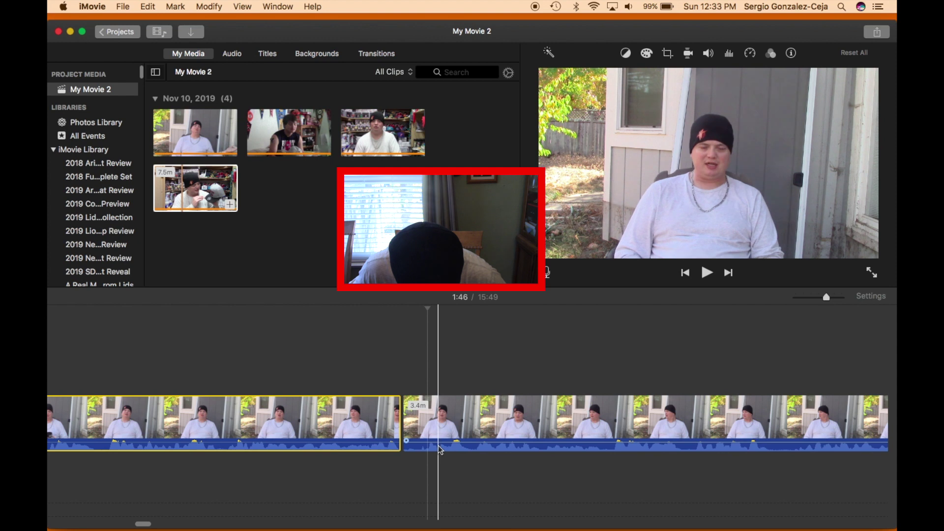
{"action": "left_click", "coordinate": [415, 442]}
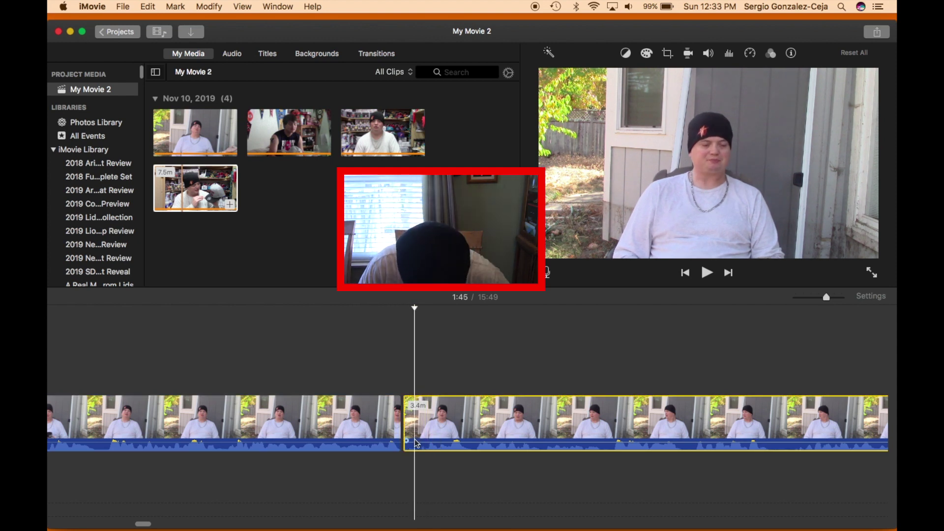
{"action": "key", "text": "space"}
{"action": "key", "text": "space"}
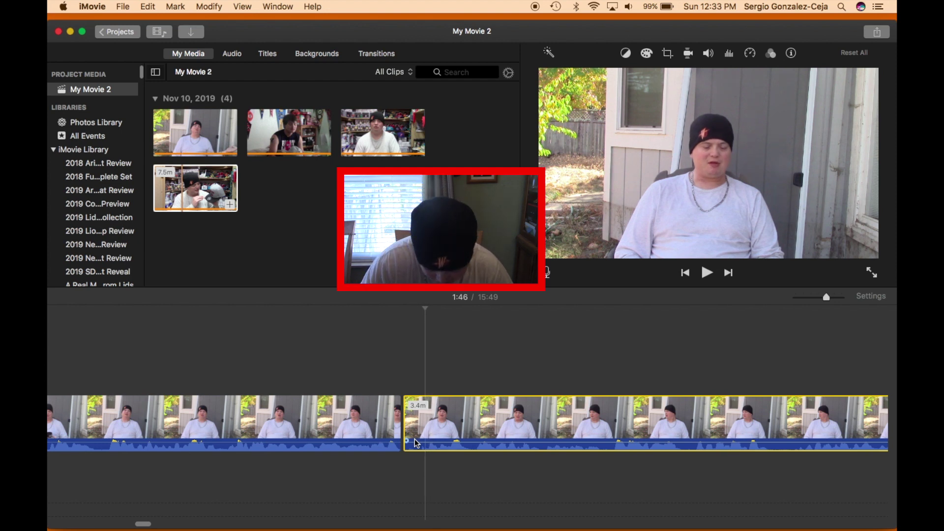
{"action": "key", "text": "super+b"}
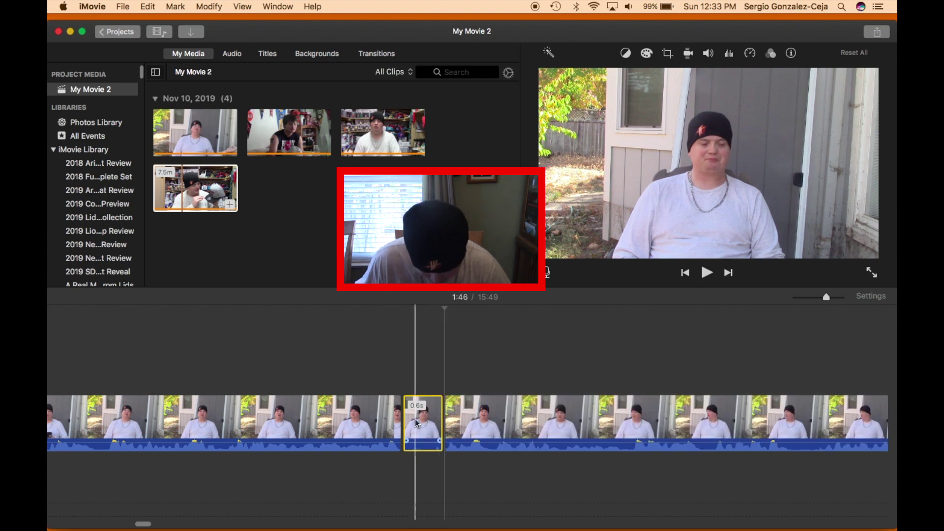
{"action": "key", "text": "Delete"}
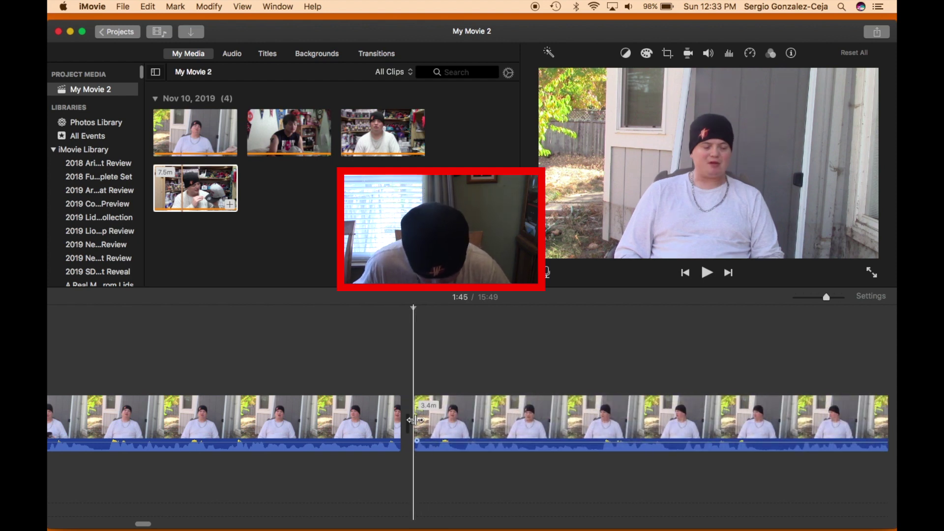
Play across the 1:45 cut from 1:44 to check the transition
{"action": "left_click", "coordinate": [375, 421]}
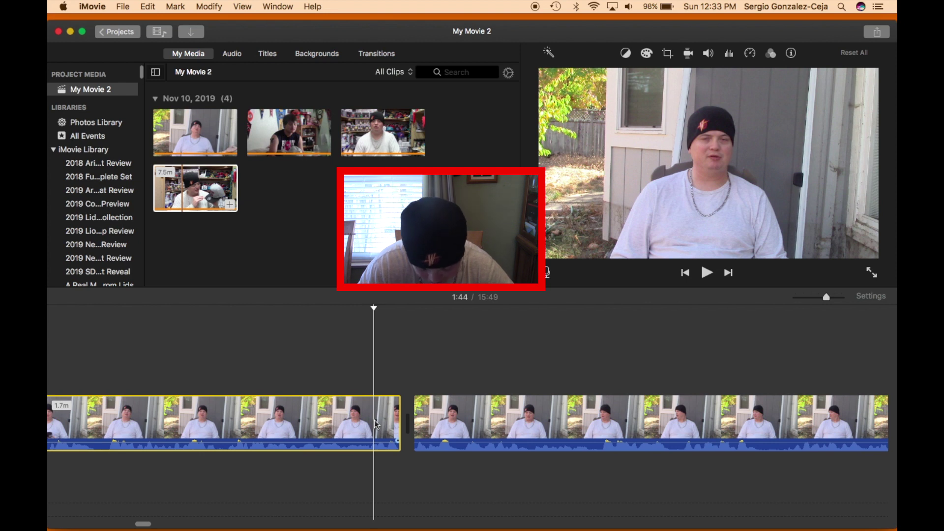
{"action": "key", "text": "space"}
{"action": "key", "text": "space"}
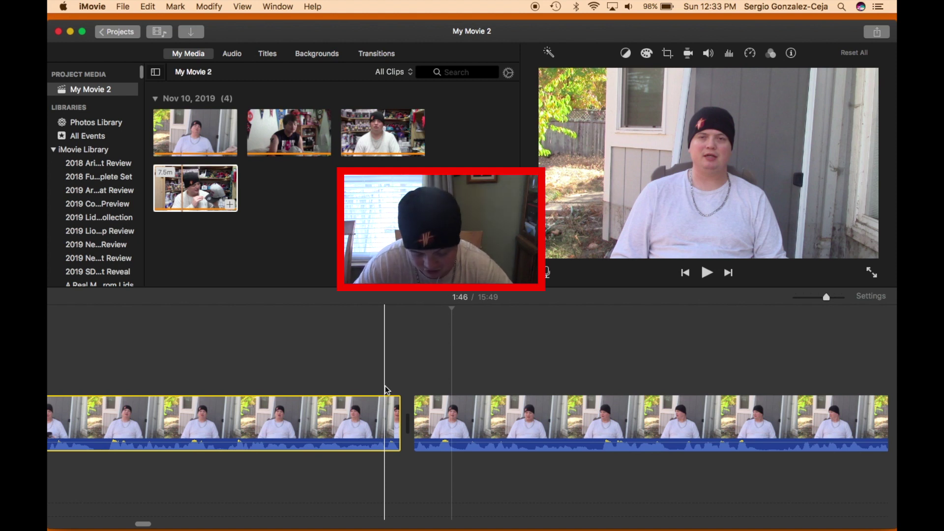
Play on to 1:52, split the footage before and after the short pause there, and delete the piece between the cuts
{"action": "key", "text": "space"}
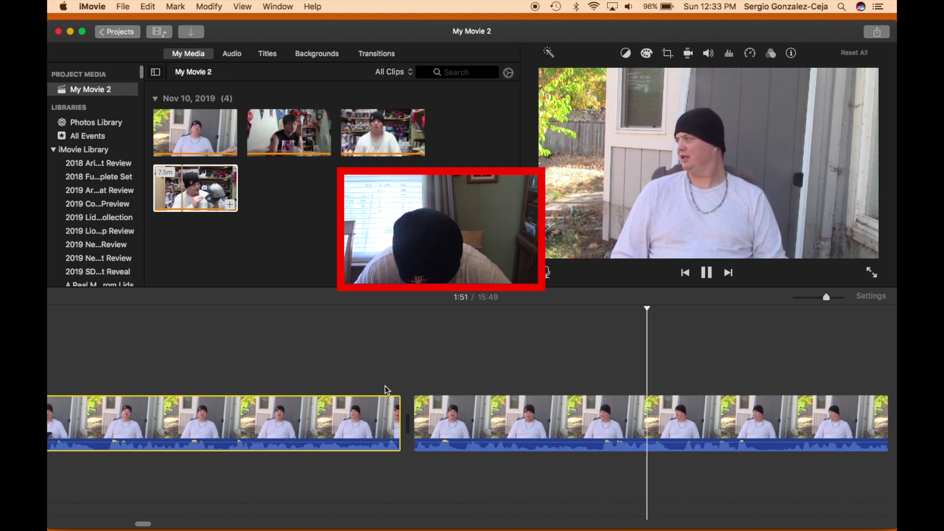
{"action": "key", "text": "space"}
{"action": "key", "text": "super+b"}
{"action": "key", "text": "space"}
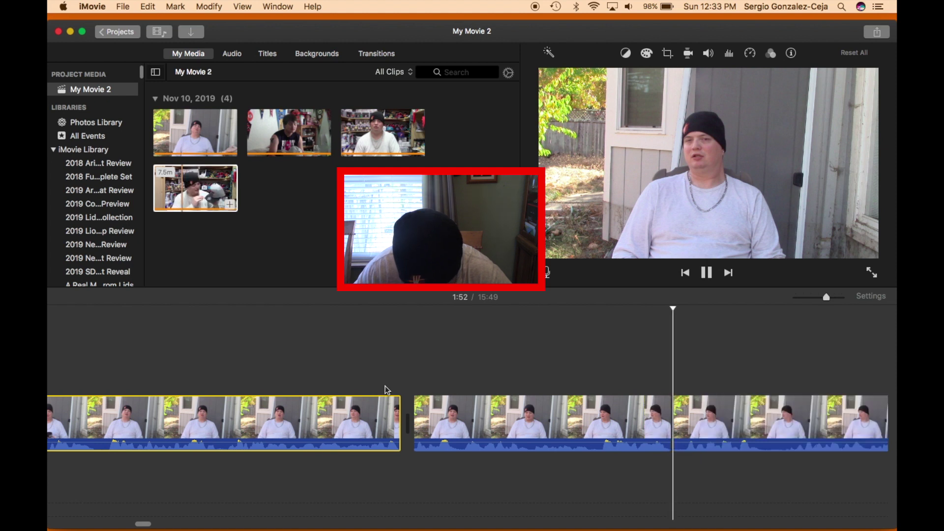
{"action": "key", "text": "space"}
{"action": "key", "text": "super+b"}
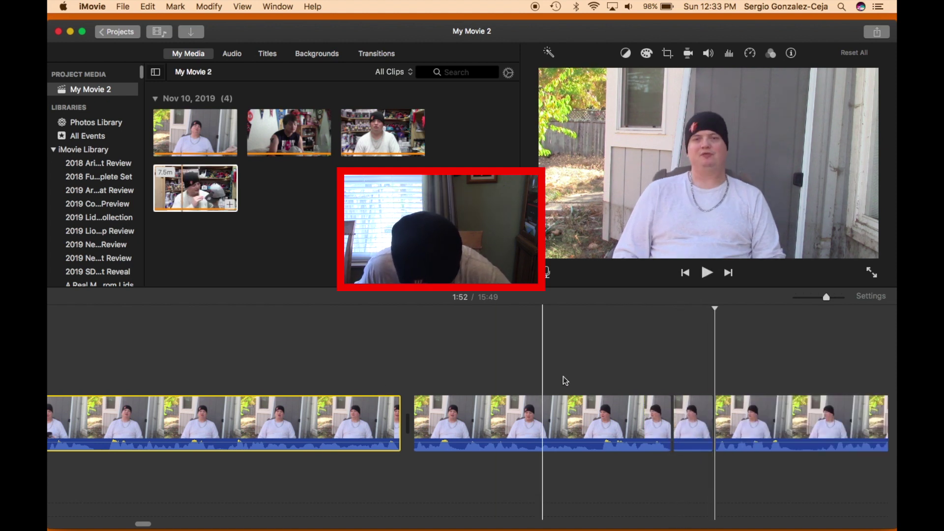
{"action": "left_click", "coordinate": [693, 421]}
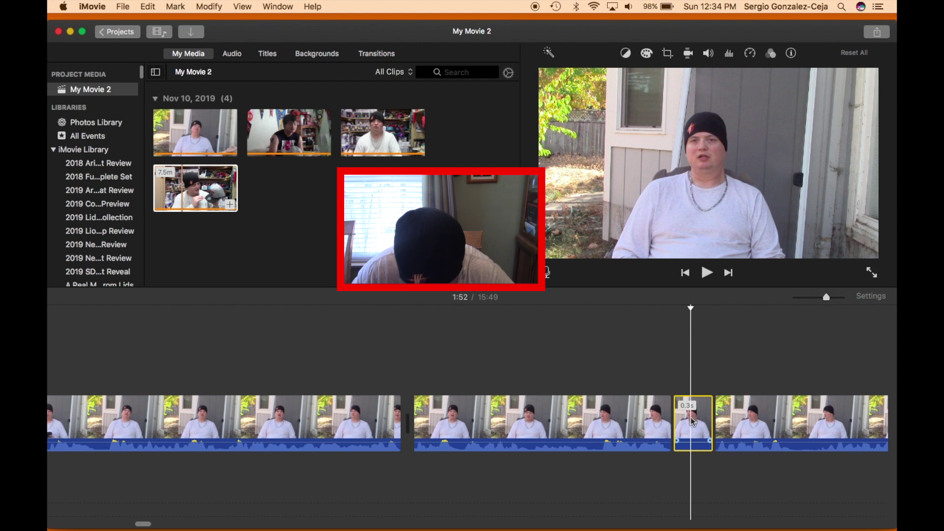
{"action": "key", "text": "Delete"}
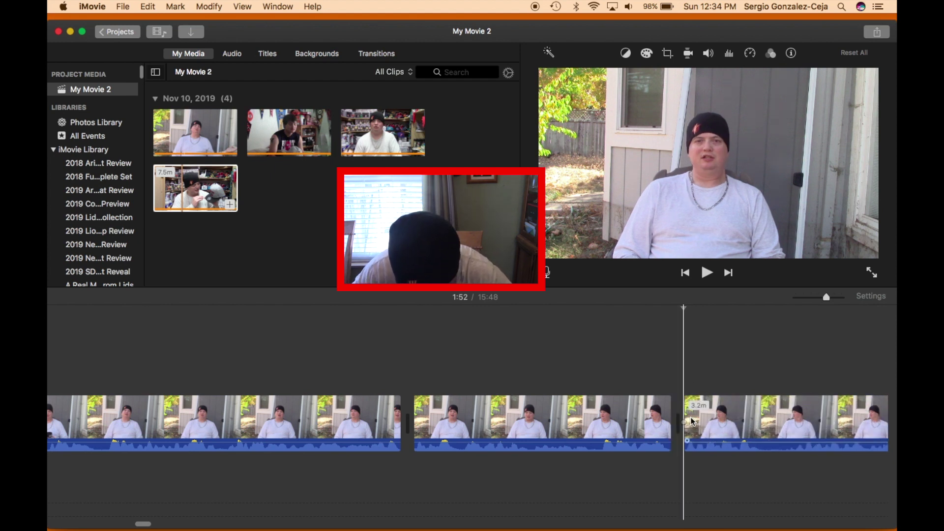
Split the footage at 1:53 and again about a second further on, and delete the piece between the two cuts
{"action": "key", "text": "space"}
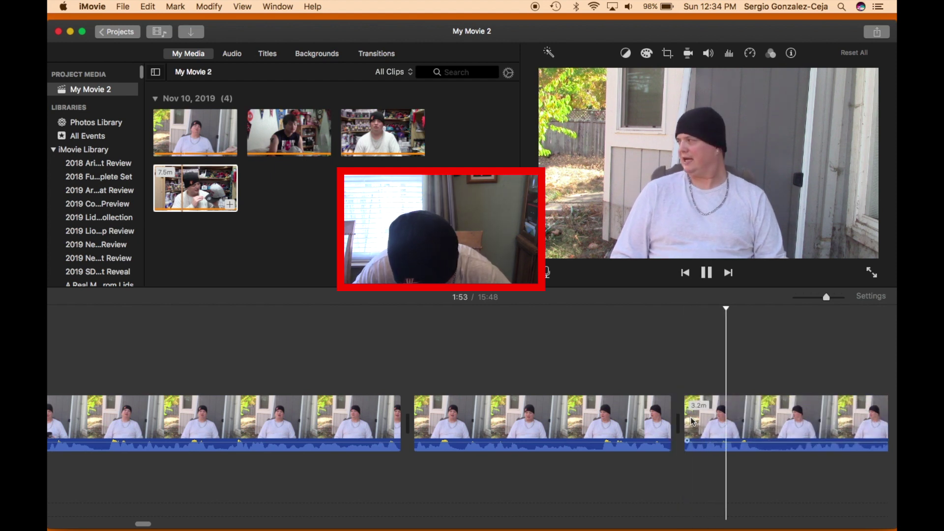
{"action": "key", "text": "super+b"}
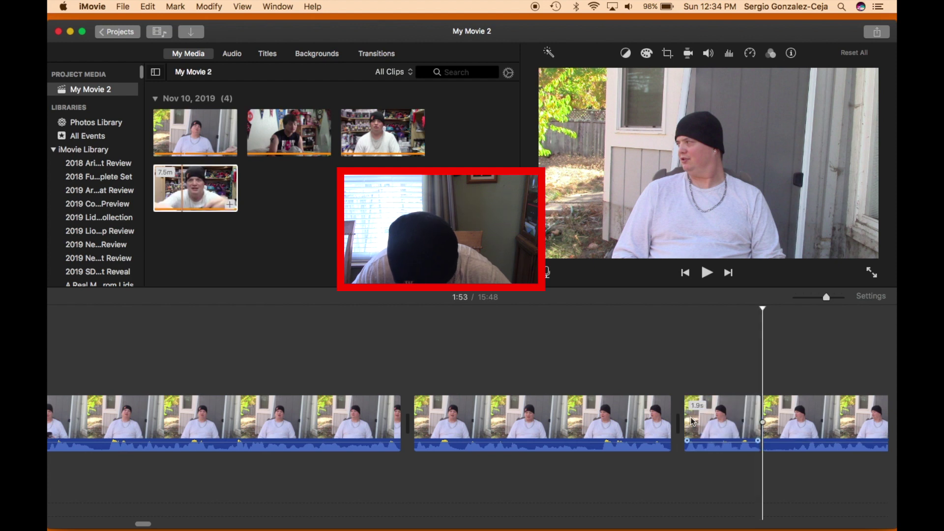
{"action": "key", "text": "space"}
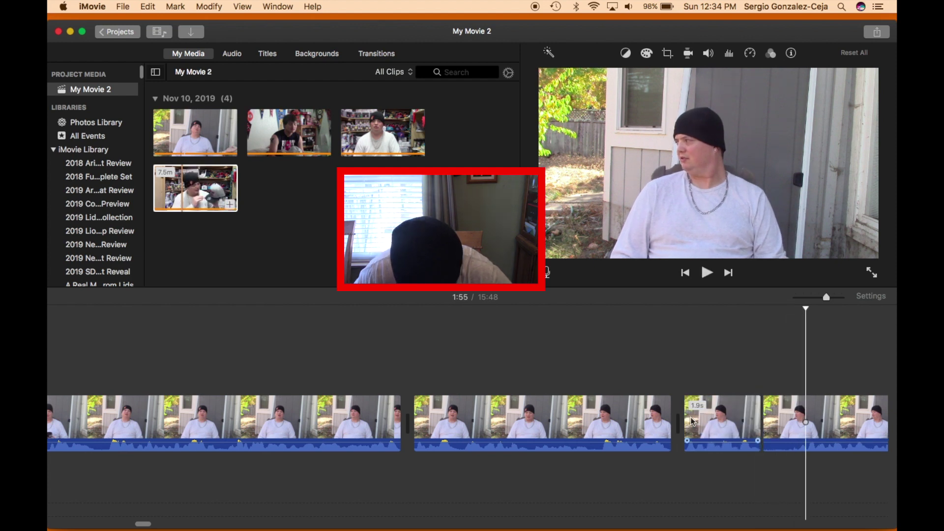
{"action": "key", "text": "j"}
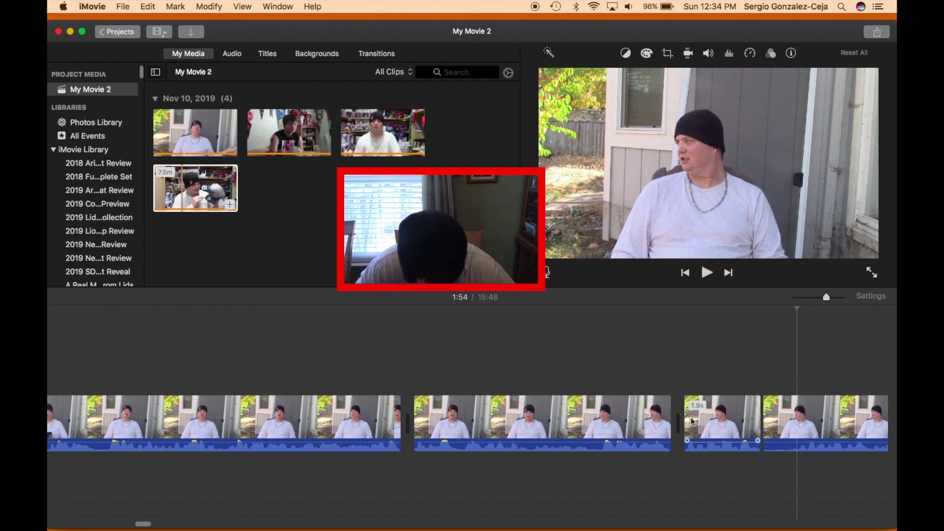
{"action": "key", "text": "space"}
{"action": "left_click", "coordinate": [776, 419]}
{"action": "key", "text": "Delete"}
Play on to 1:59, split the footage there and at 2:00, and delete the short piece between the cuts
{"action": "left_click", "coordinate": [731, 424]}
{"action": "key", "text": "space"}
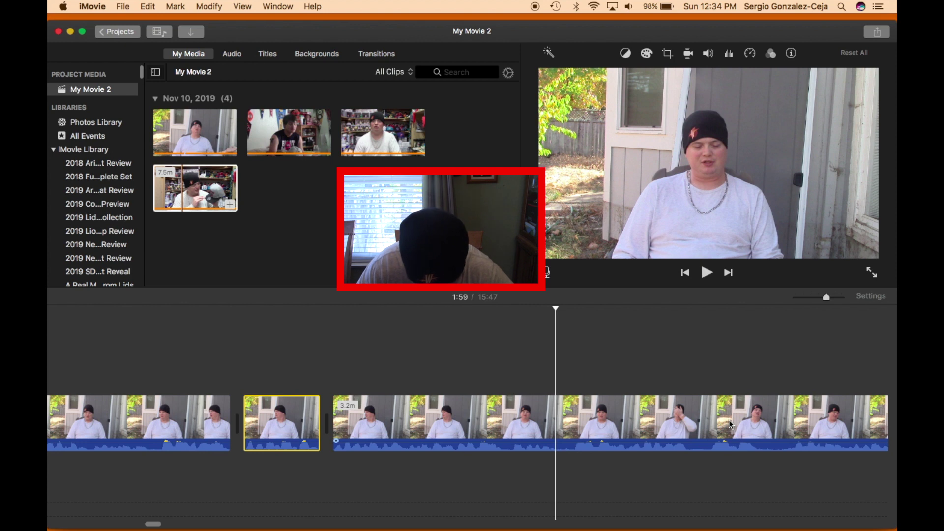
{"action": "key", "text": "super+b"}
{"action": "key", "text": "space"}
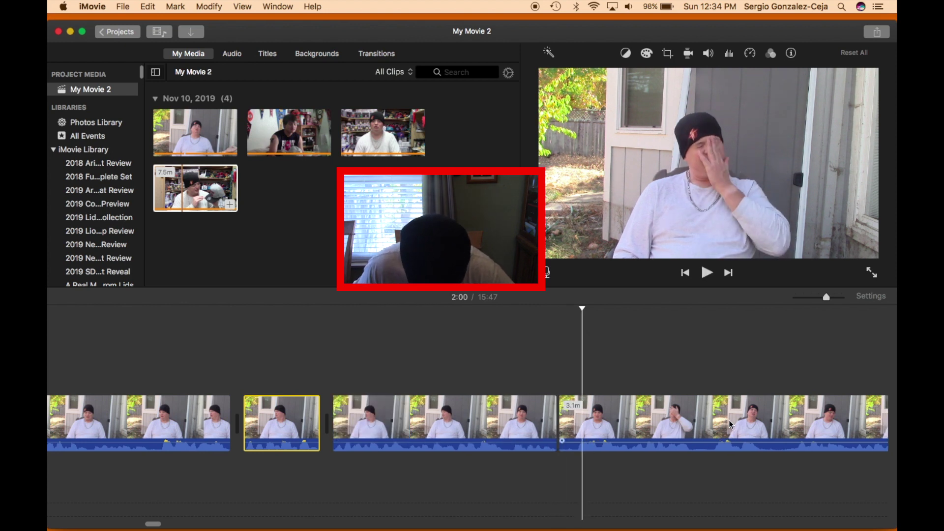
{"action": "left_click", "coordinate": [579, 433]}
{"action": "key", "text": "super+b"}
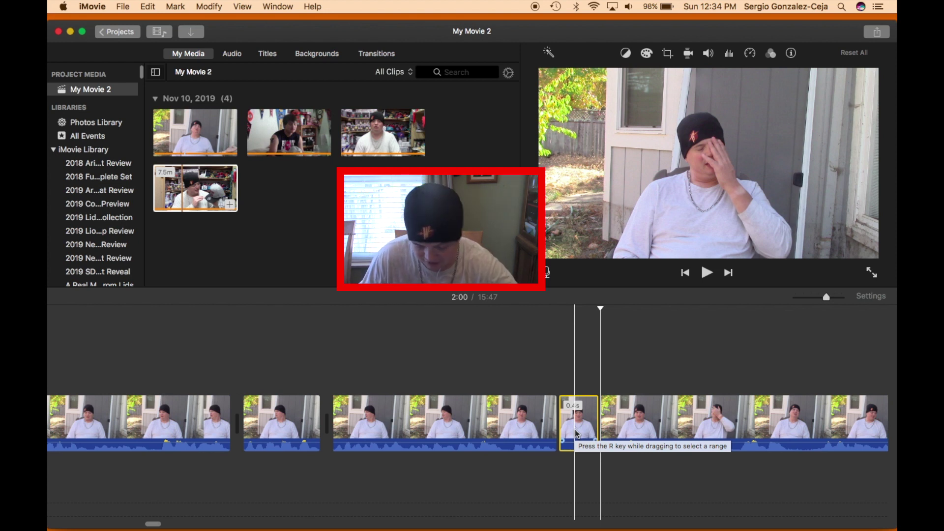
{"action": "left_click", "coordinate": [581, 425]}
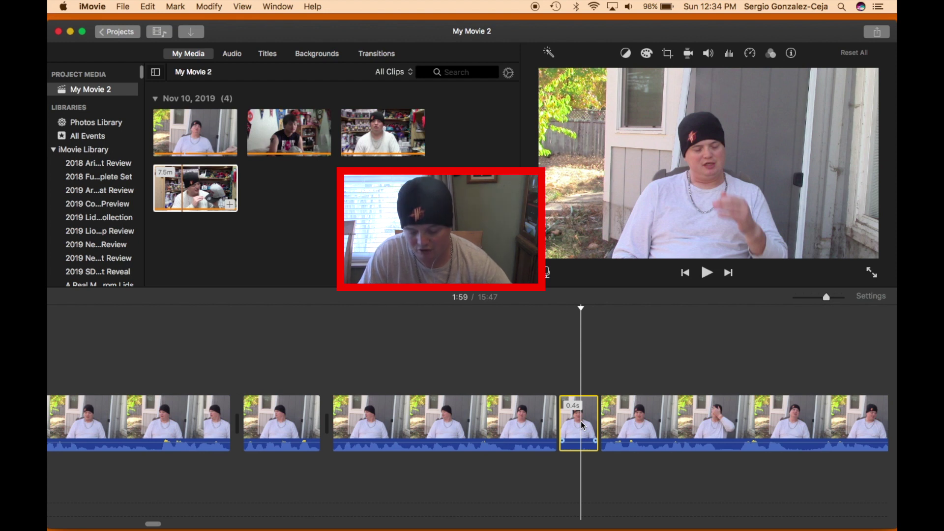
{"action": "key", "text": "Delete"}
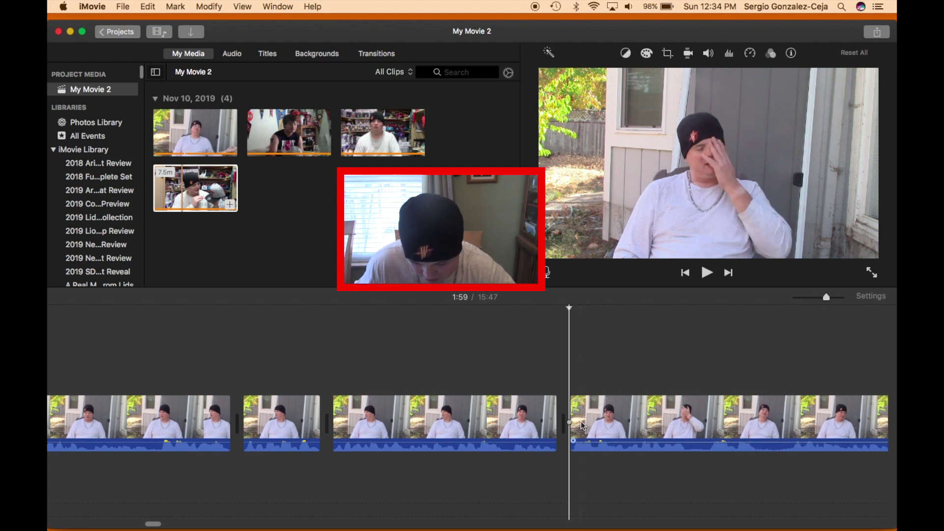
Play from 1:58, split the footage at 2:02 and 2:03, and delete the short piece between the cuts
{"action": "left_click", "coordinate": [503, 421]}
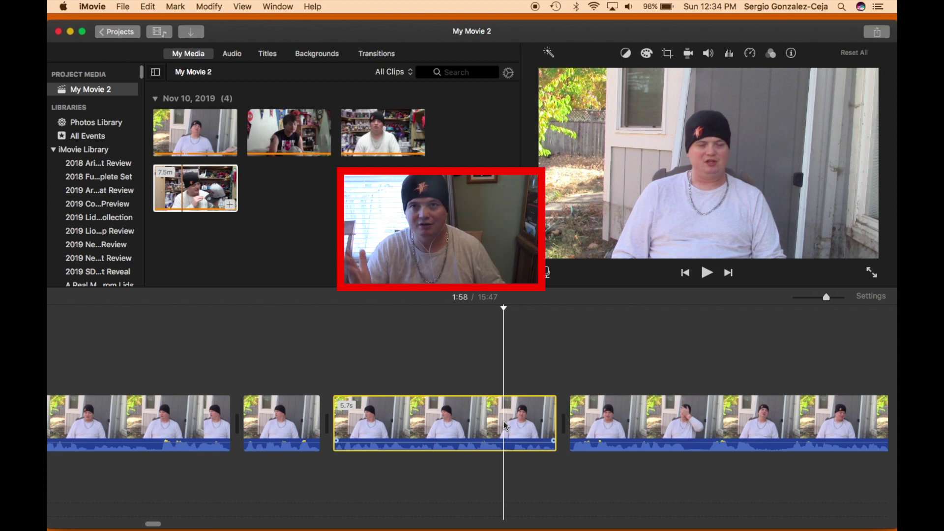
{"action": "key", "text": "space"}
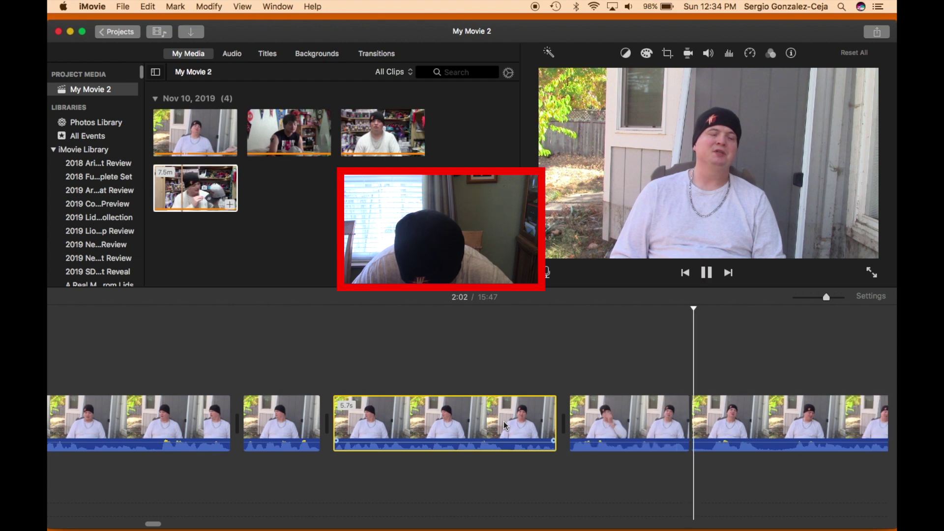
{"action": "key", "text": "space"}
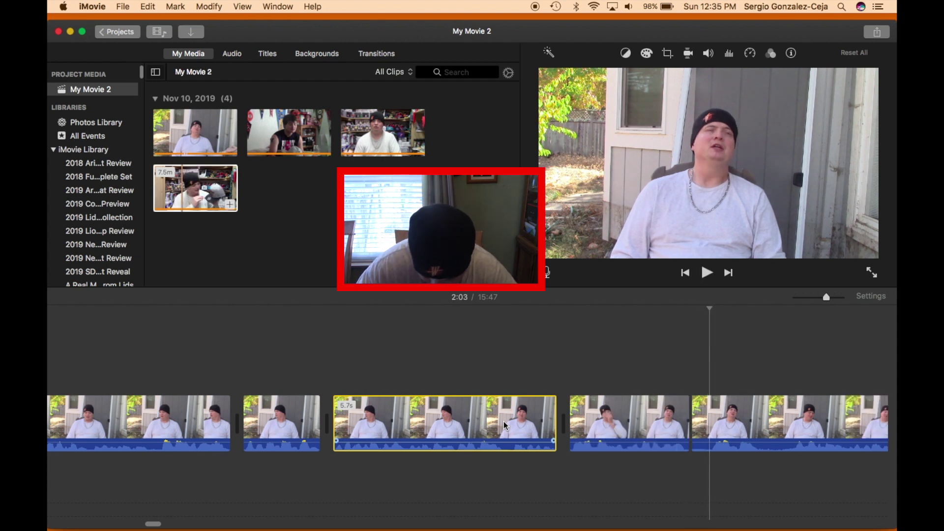
{"action": "key", "text": "super+b"}
{"action": "left_click", "coordinate": [702, 412]}
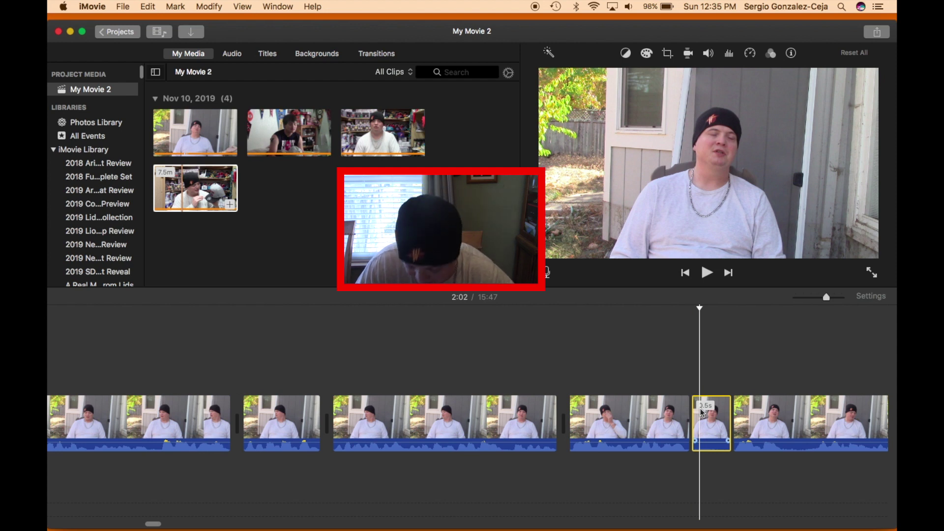
{"action": "key", "text": "/"}
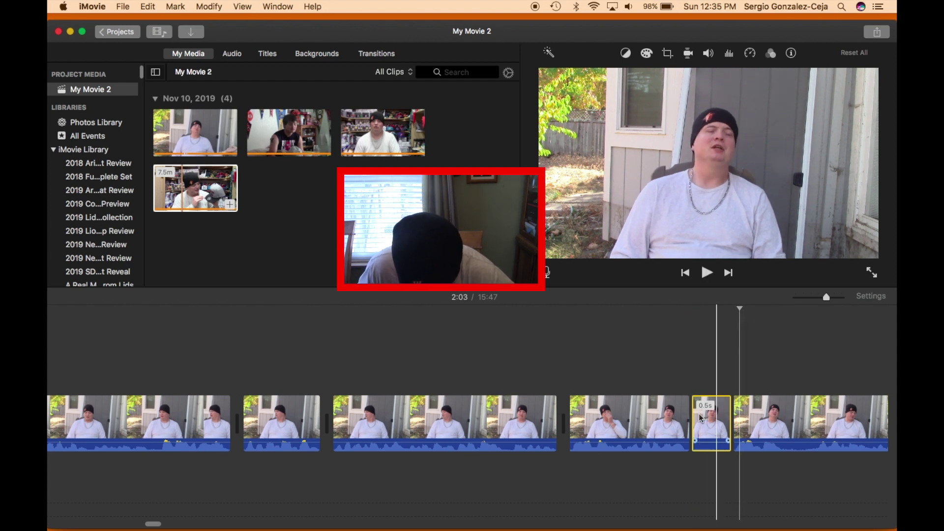
{"action": "key", "text": "Delete"}
Play past the new cut, split the footage at 2:03 and 2:04, and delete the piece between the splits
{"action": "key", "text": "space"}
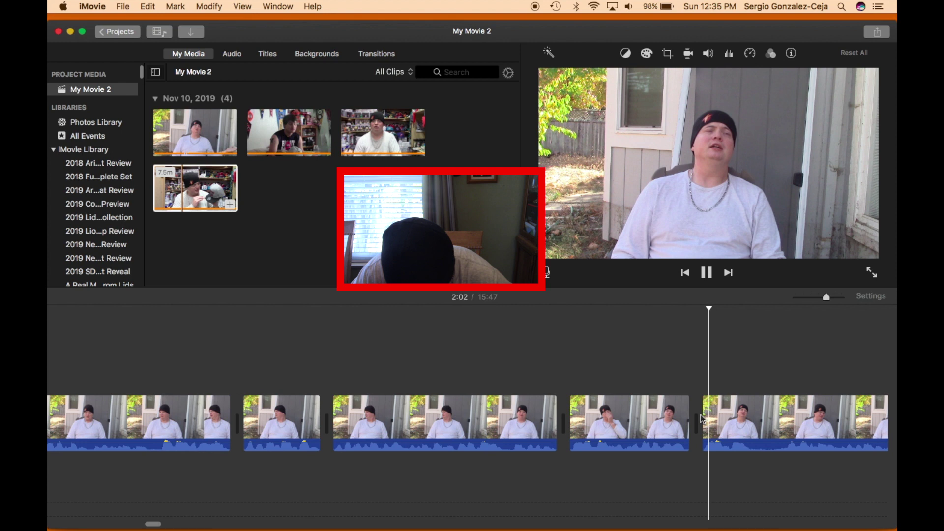
{"action": "key", "text": "super+b"}
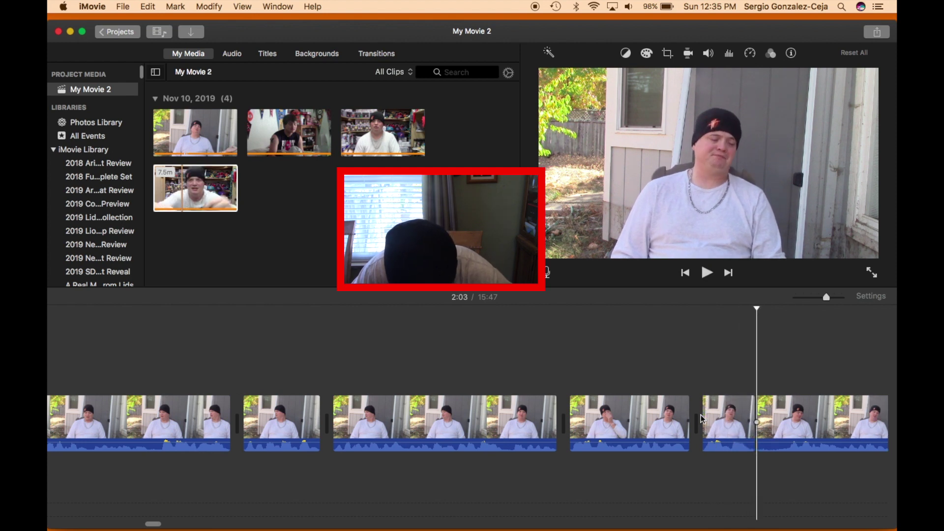
{"action": "key", "text": "super+b"}
{"action": "key", "text": "space"}
{"action": "left_click", "coordinate": [775, 421]}
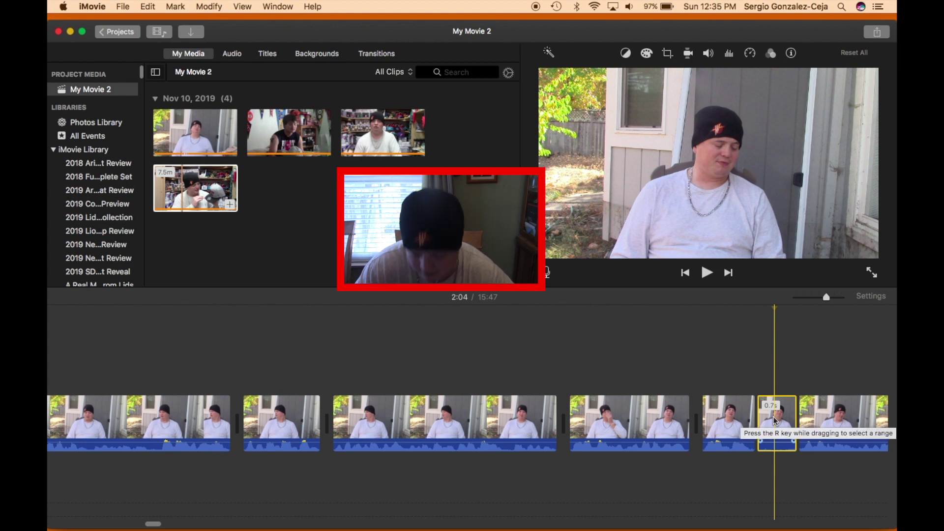
{"action": "key", "text": "Delete"}
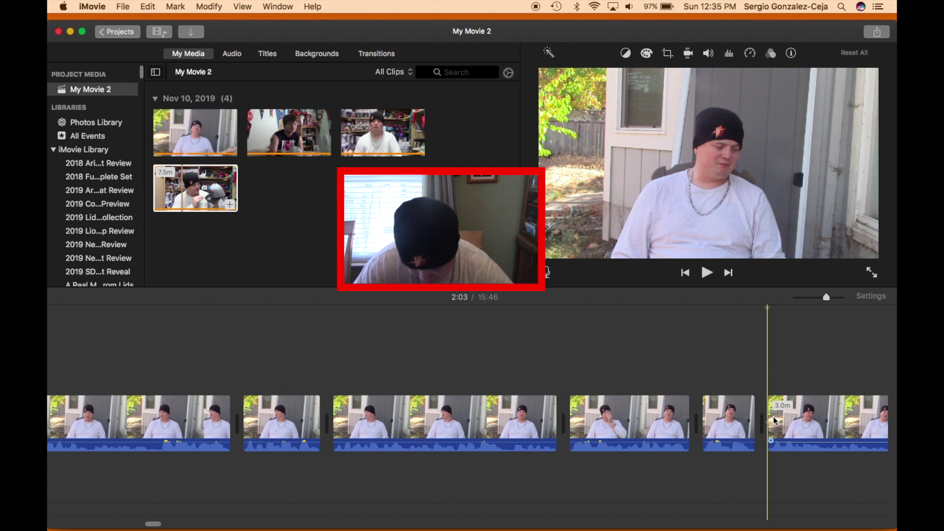
Play on from 2:03, split the footage twice around 2:07, and delete the 0.9-second piece between the cuts
{"action": "key", "text": "space"}
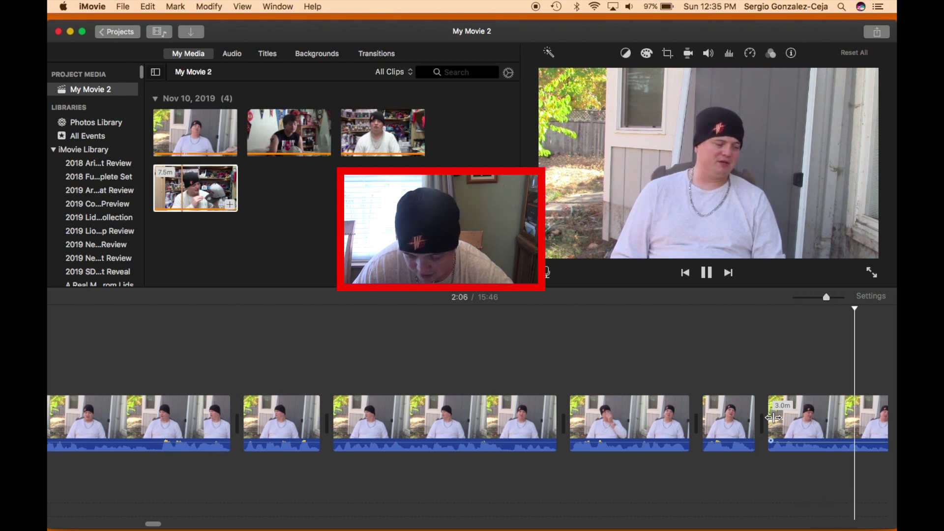
{"action": "scroll", "coordinate": [774, 418], "scroll_direction": "right", "scroll_amount": 10}
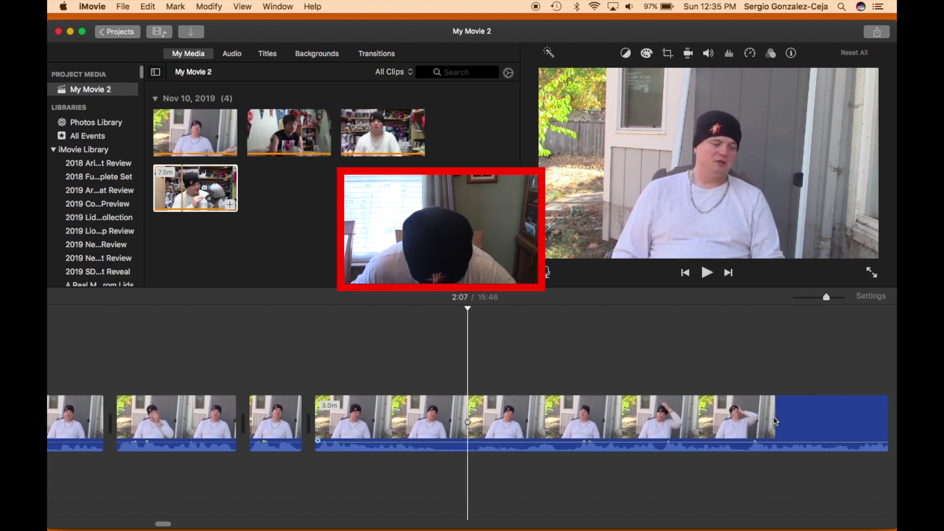
{"action": "left_click", "coordinate": [406, 426]}
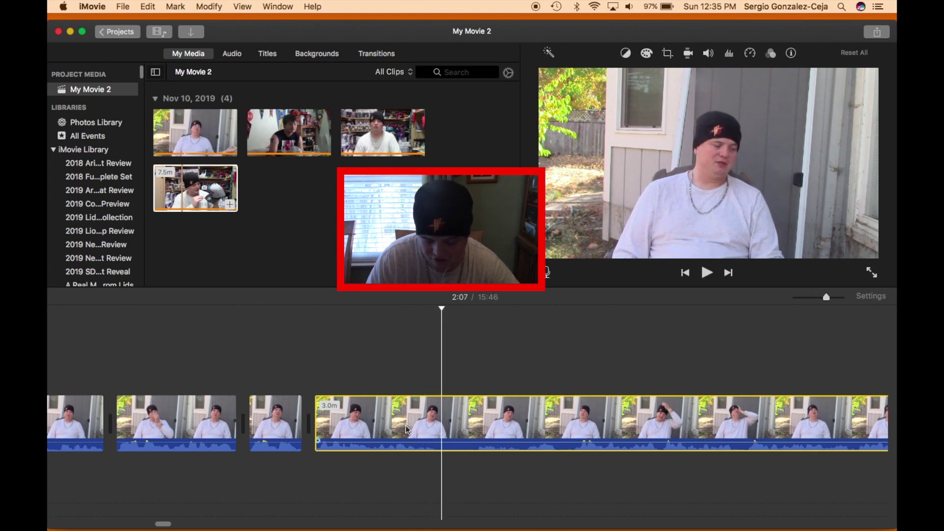
{"action": "key", "text": "super+b"}
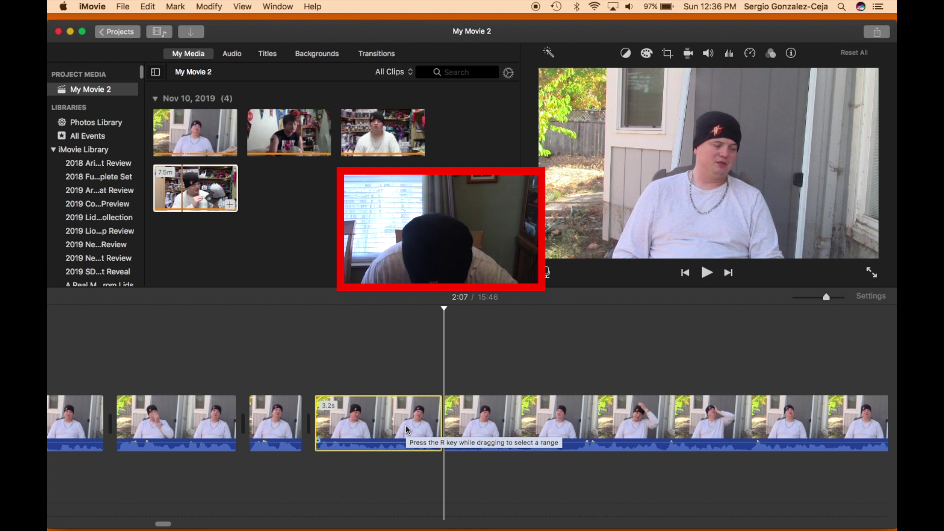
{"action": "key", "text": "space"}
{"action": "key", "text": "space"}
{"action": "key", "text": "super+b"}
{"action": "left_click", "coordinate": [466, 422]}
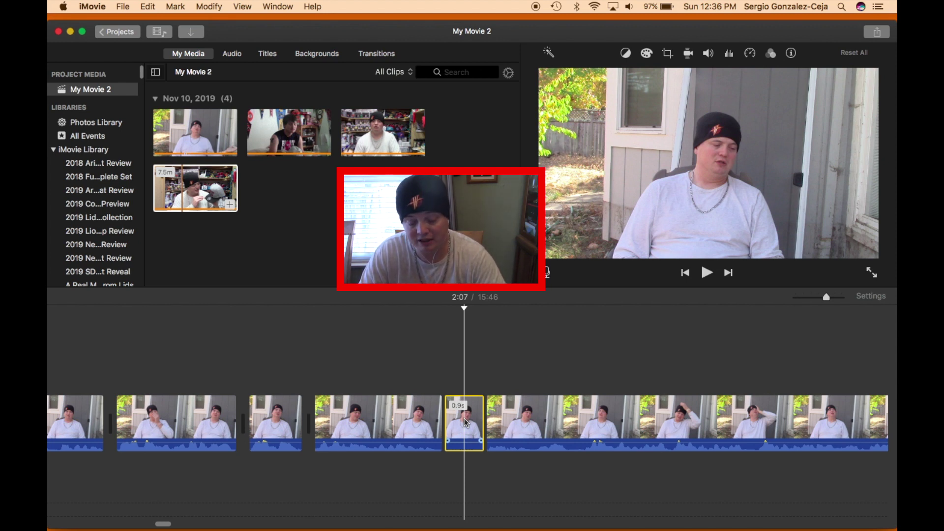
{"action": "key", "text": "Delete"}
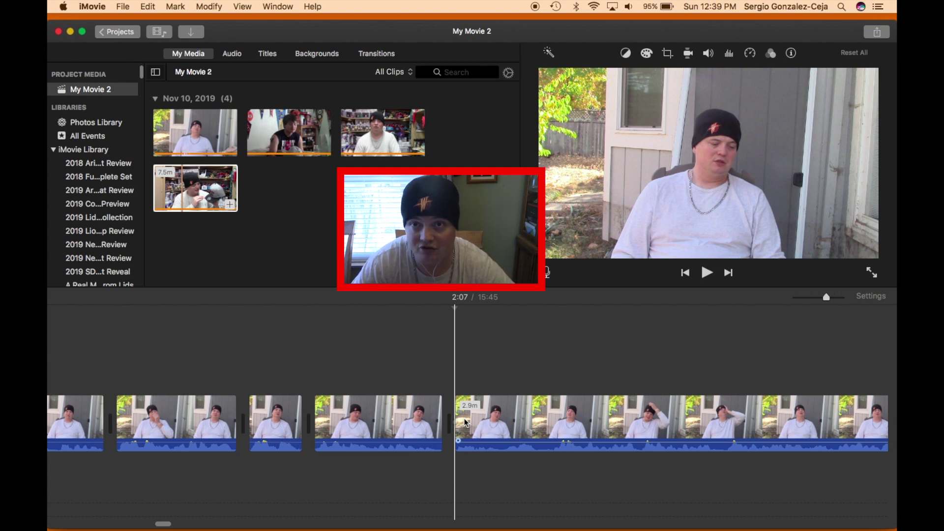
Play on to 2:09, split the footage twice there, and delete the 0.3-second piece between the cuts
{"action": "key", "text": "space"}
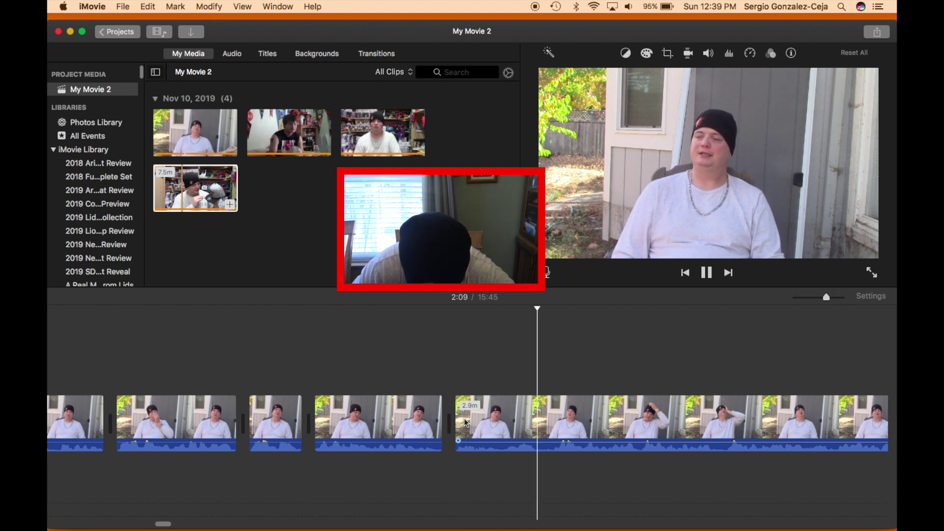
{"action": "key", "text": "super+b"}
{"action": "key", "text": "super+b"}
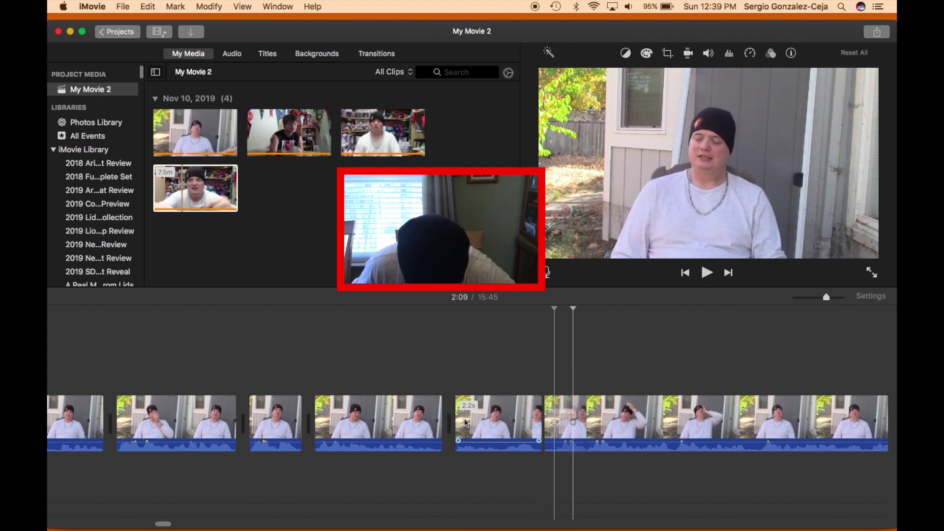
{"action": "left_click", "coordinate": [573, 425]}
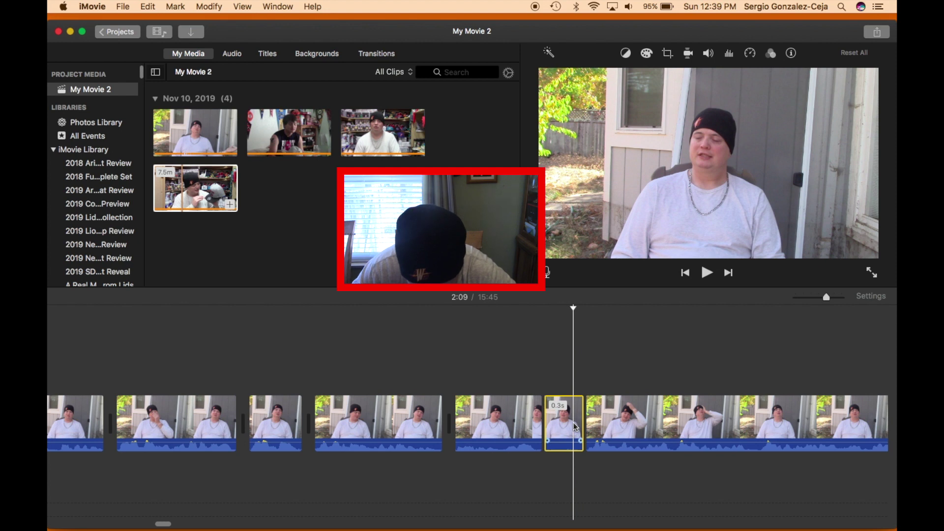
{"action": "key", "text": "Delete"}
Play on past 2:12, split the footage at about 2:13 and again just after, and delete the piece between the cuts
{"action": "key", "text": "space"}
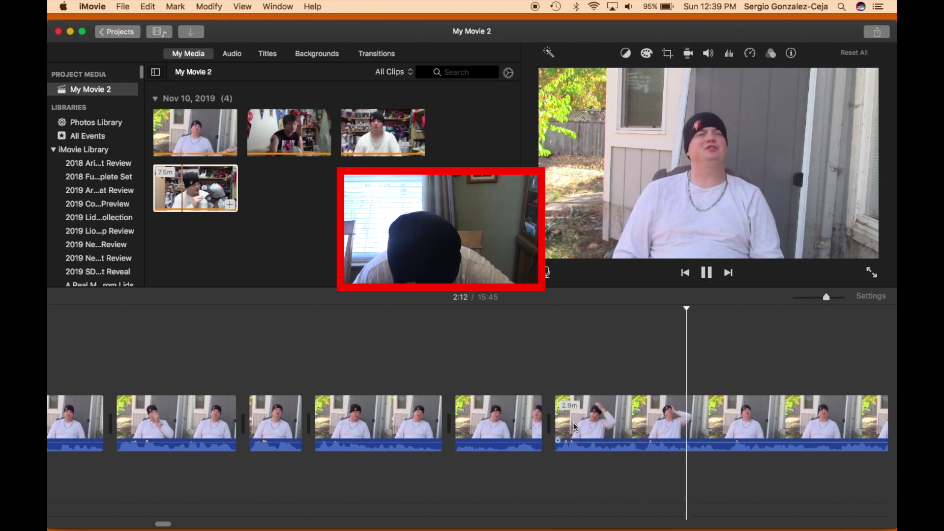
{"action": "key", "text": "space"}
{"action": "key", "text": "super+b"}
{"action": "key", "text": "space"}
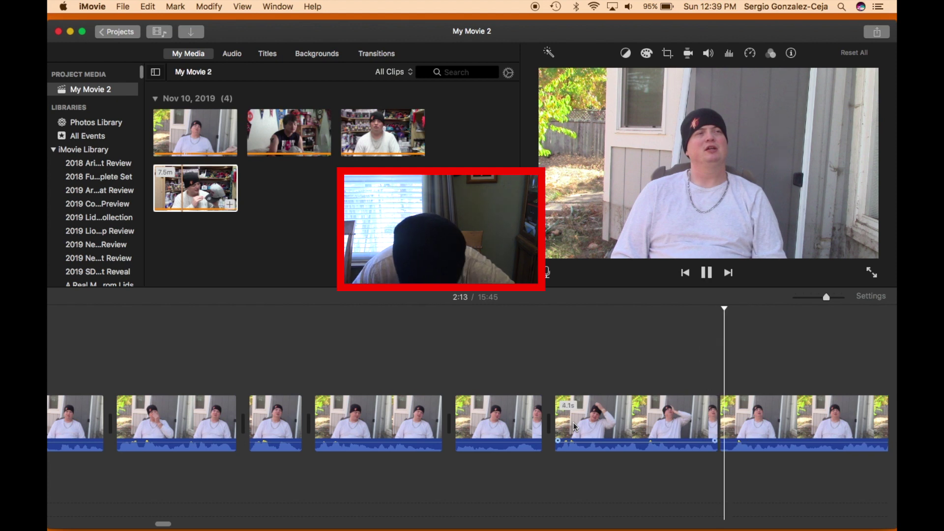
{"action": "key", "text": "space"}
{"action": "key", "text": "super+b"}
{"action": "left_click", "coordinate": [736, 418]}
{"action": "key", "text": "Delete"}
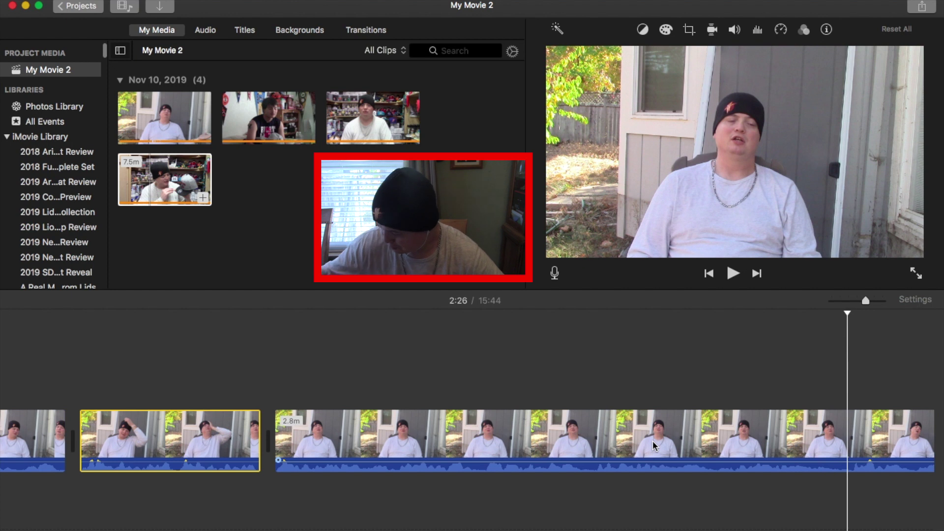
Play the long clip to 2:23, split the footage there, and split it again at 2:24
{"action": "left_click", "coordinate": [687, 447]}
{"action": "key", "text": "space"}
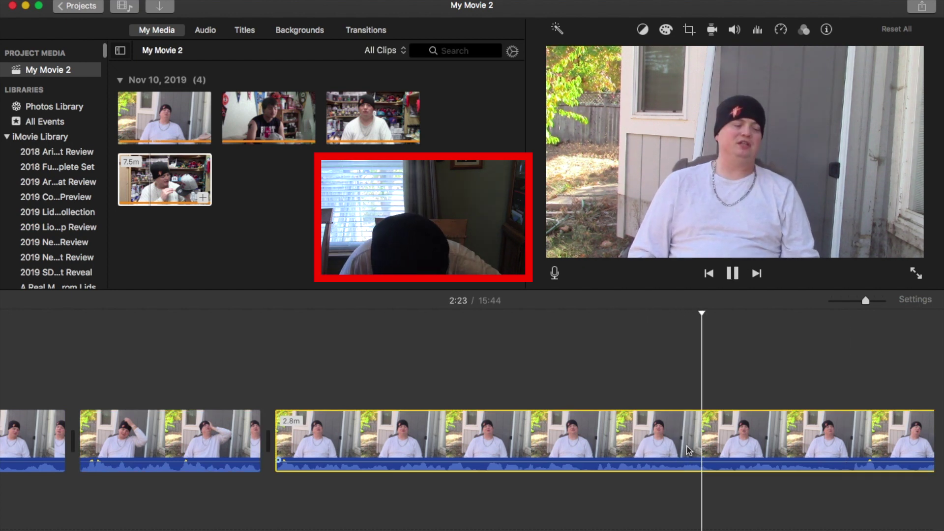
{"action": "key", "text": "space"}
{"action": "key", "text": "super+b"}
{"action": "key", "text": "space"}
{"action": "key", "text": "space"}
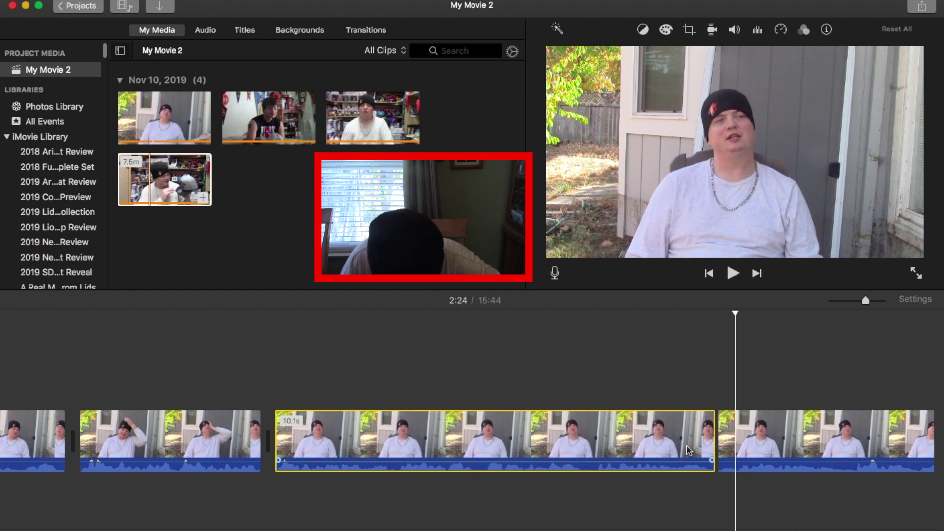
{"action": "key", "text": "super+b"}
{"action": "key", "text": "space"}
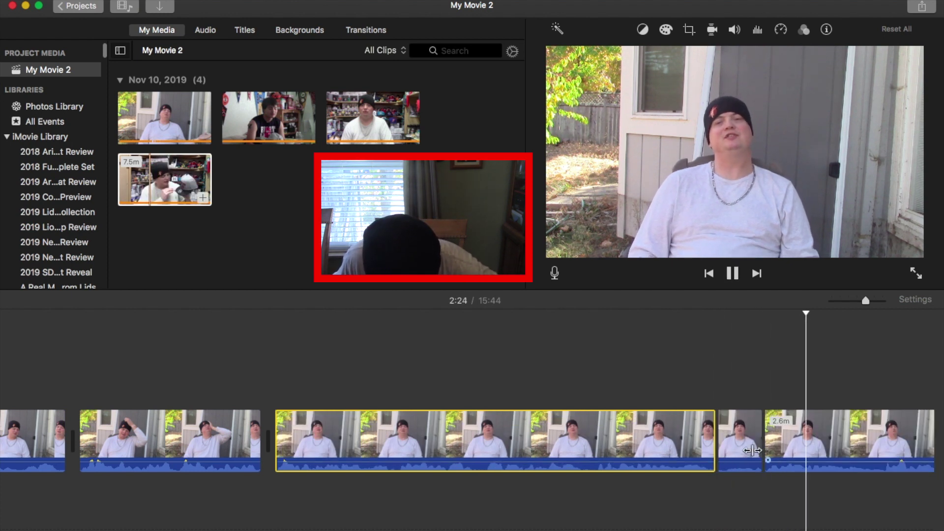
Stop the playback and delete the 0.4-second piece between the cuts at 2:23 and 2:24
{"action": "left_click", "coordinate": [731, 452]}
{"action": "key", "text": "space"}
{"action": "key", "text": "Left"}
{"action": "key", "text": "Left"}
{"action": "key", "text": "Left"}
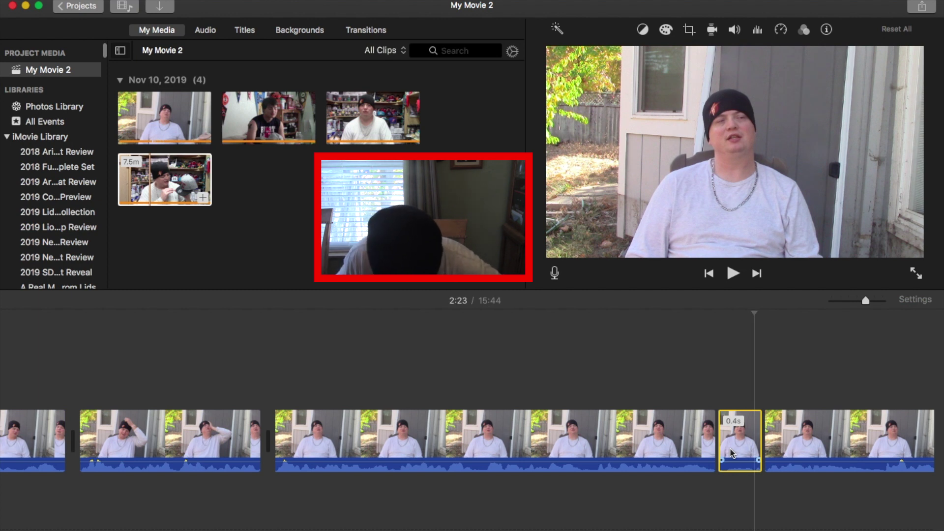
{"action": "key", "text": "Delete"}
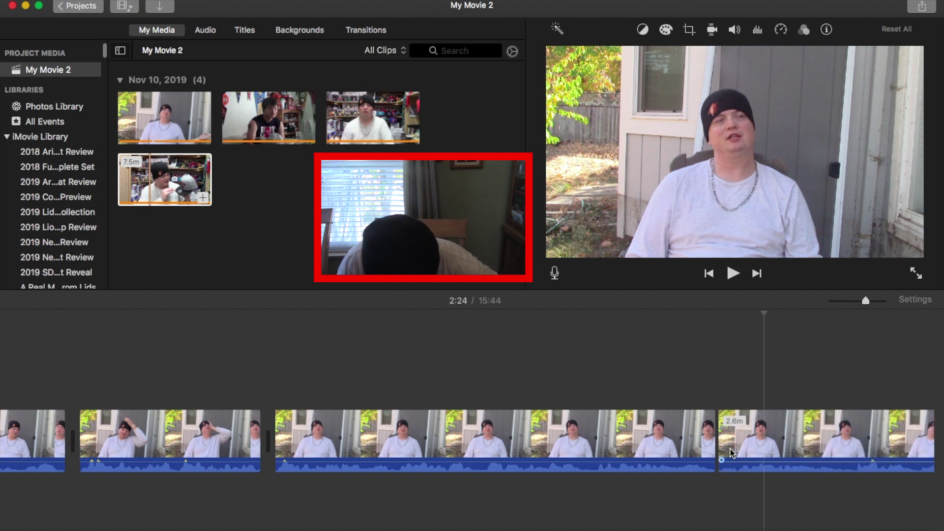
Split off the first 0.3 seconds of the clip that follows the cut at 2:23 and delete that piece
{"action": "left_click_drag", "start_coordinate": [868, 301], "coordinate": [875, 301]}
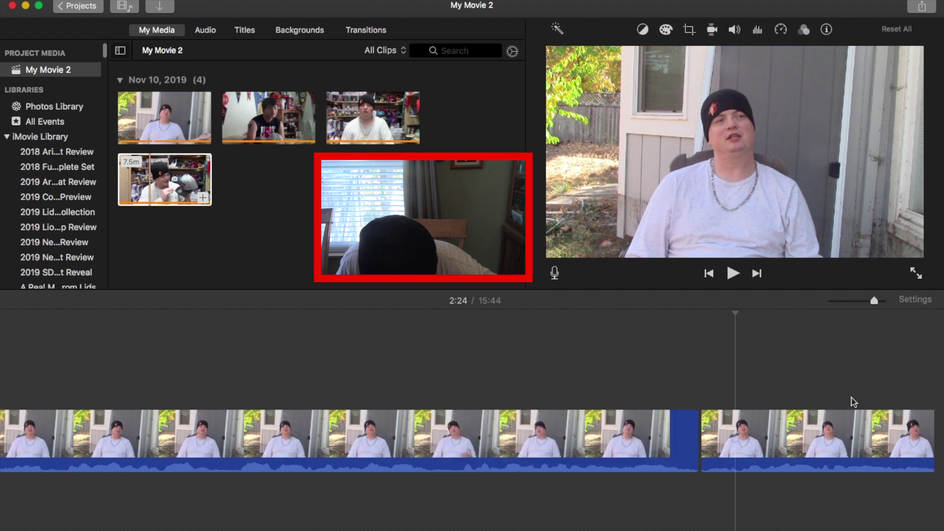
{"action": "left_click", "coordinate": [765, 453]}
{"action": "key", "text": "Left"}
{"action": "key", "text": "Left"}
{"action": "key", "text": "Left"}
{"action": "key", "text": "Right"}
{"action": "key", "text": "Right"}
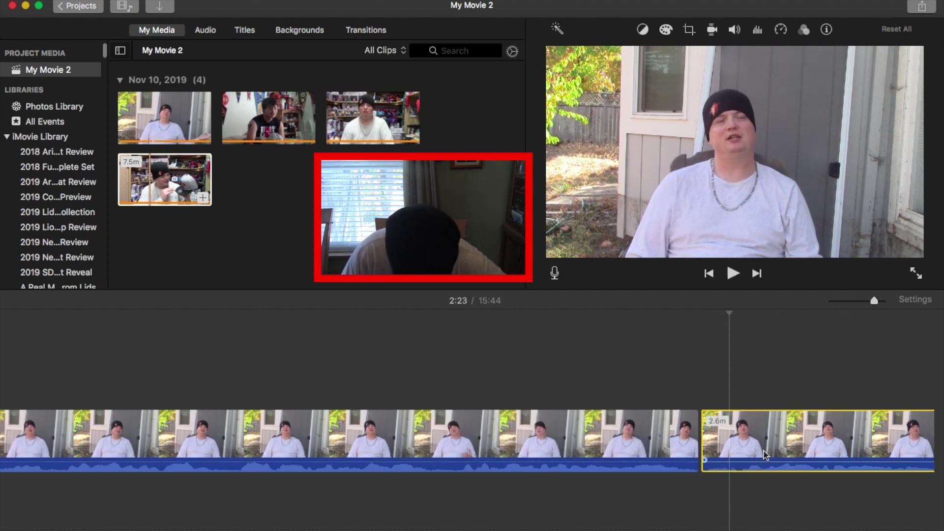
{"action": "key", "text": "cmd+b"}
{"action": "key", "text": "Right"}
{"action": "key", "text": "Right"}
{"action": "key", "text": "Right"}
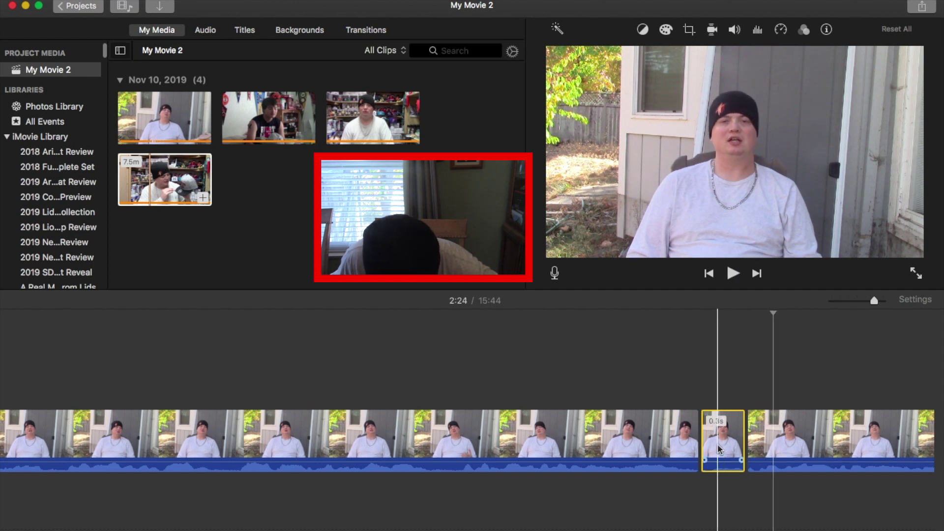
{"action": "key", "text": "Delete"}
Play on to 2:37, split the footage twice there, and delete the 0.4-second piece between the cuts
{"action": "left_click", "coordinate": [662, 445]}
{"action": "key", "text": "space"}
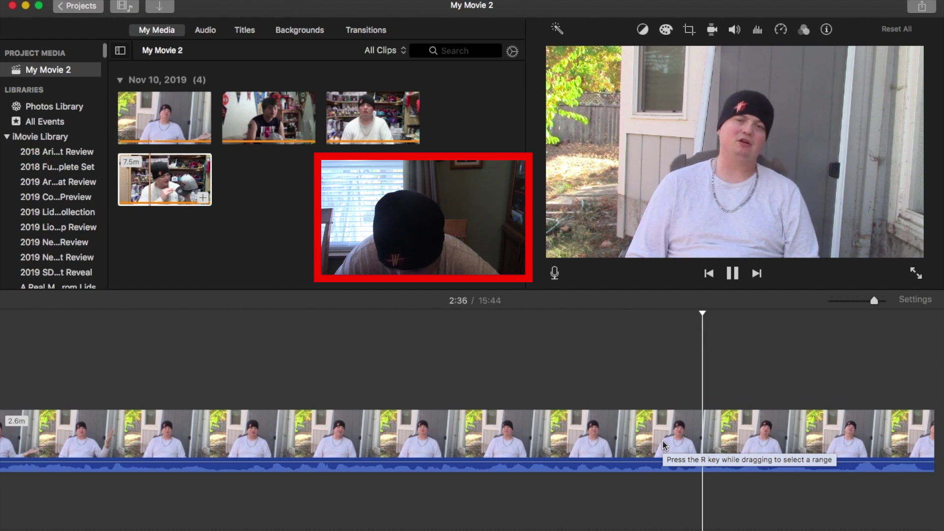
{"action": "key", "text": "space"}
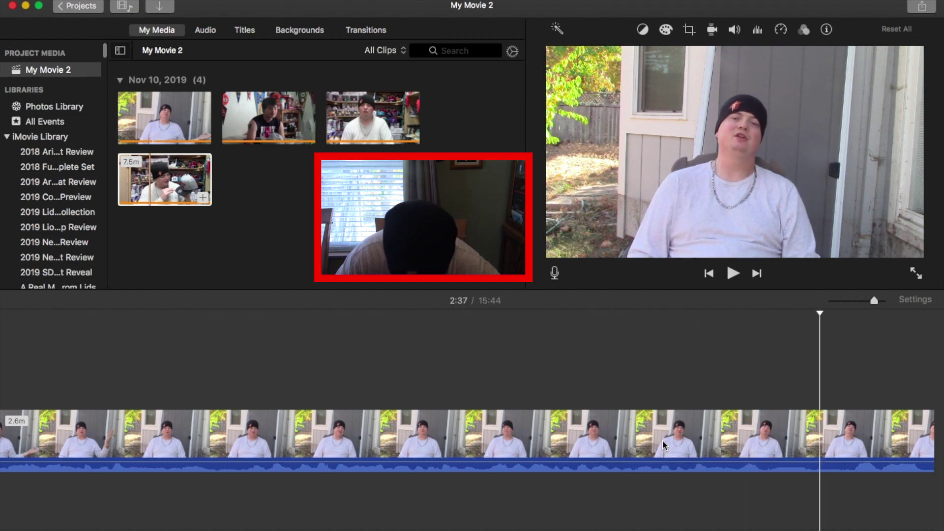
{"action": "key", "text": "super+b"}
{"action": "key", "text": "space"}
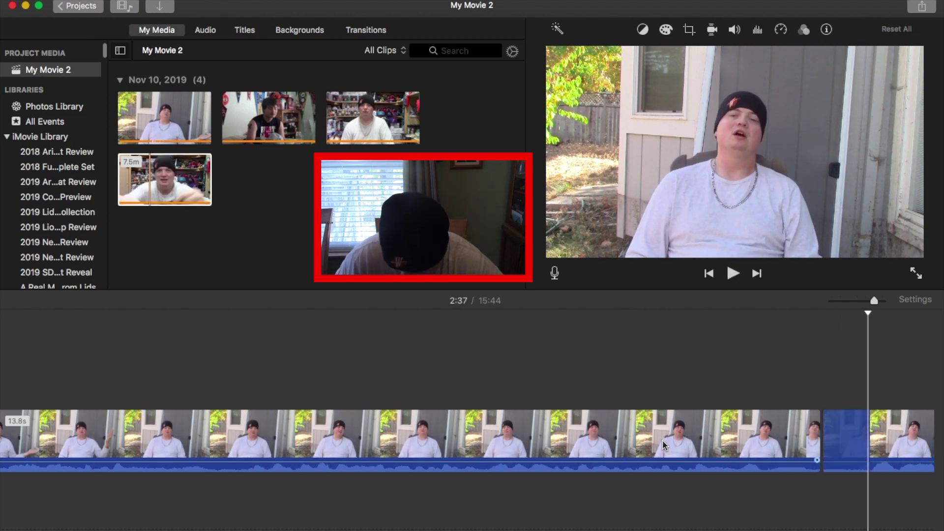
{"action": "key", "text": "super+b"}
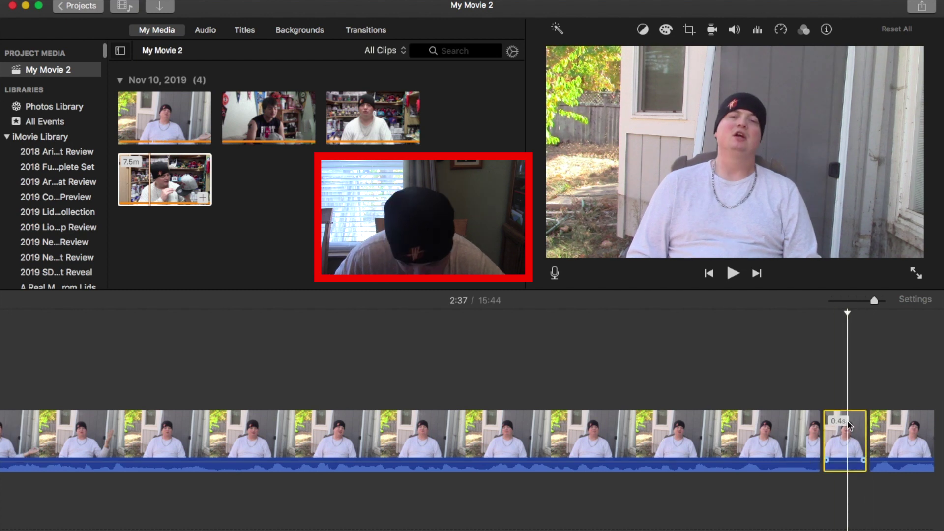
{"action": "key", "text": "Delete"}
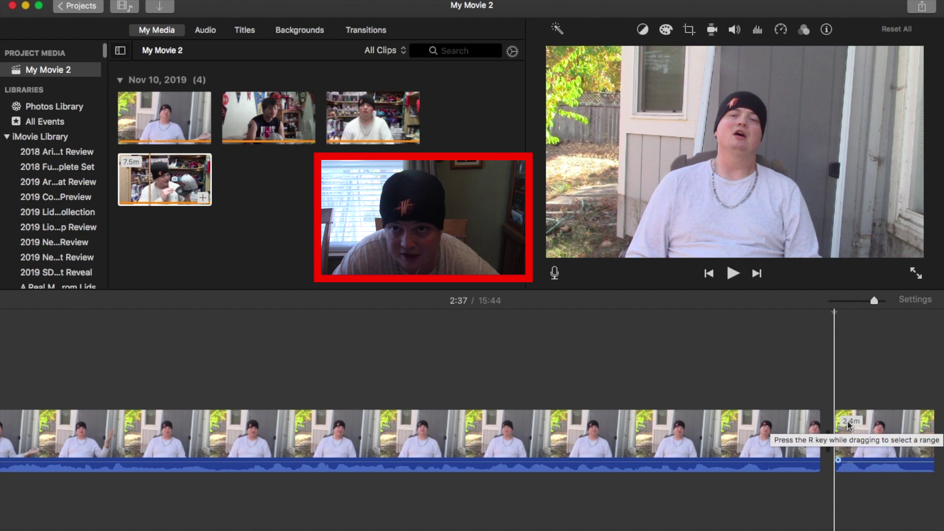
Play on from 2:37, split the footage at about 2:38 and again just after, and delete the piece between the cuts
{"action": "key", "text": "space"}
{"action": "key", "text": "space"}
{"action": "key", "text": "super+b"}
{"action": "key", "text": "space"}
{"action": "key", "text": "space"}
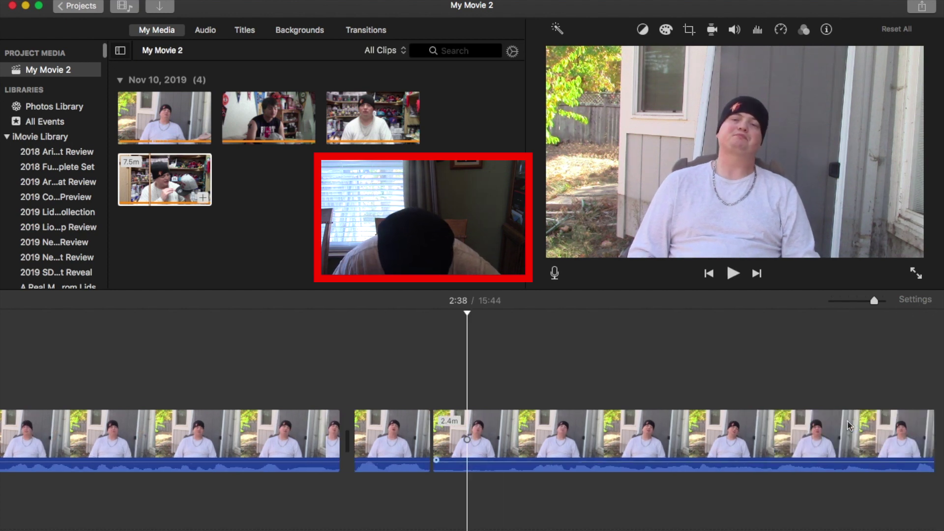
{"action": "key", "text": "space"}
{"action": "key", "text": "super+b"}
{"action": "left_click", "coordinate": [469, 433]}
{"action": "key", "text": "Delete"}
Play on to 2:44, go back to 2:41, split the footage twice around 2:42, and delete the 0.3-second piece between the cuts
{"action": "key", "text": "space"}
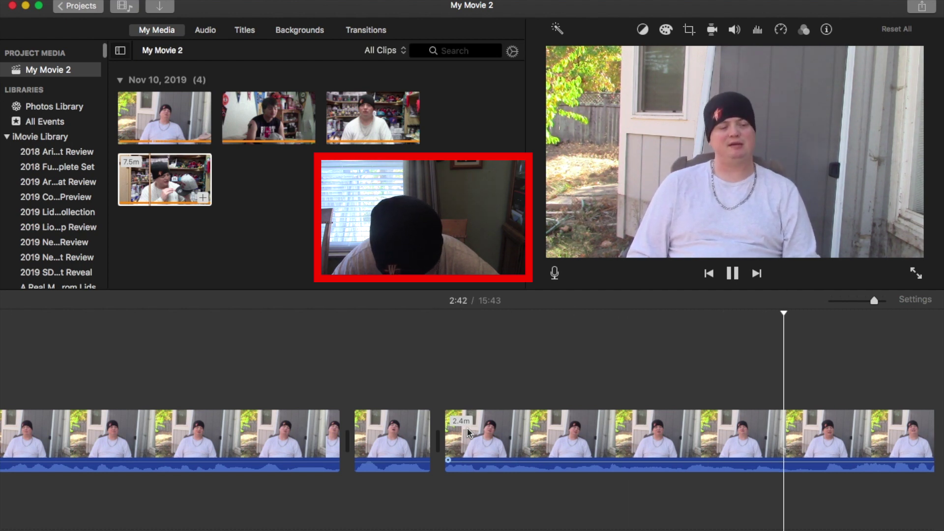
{"action": "key", "text": "space"}
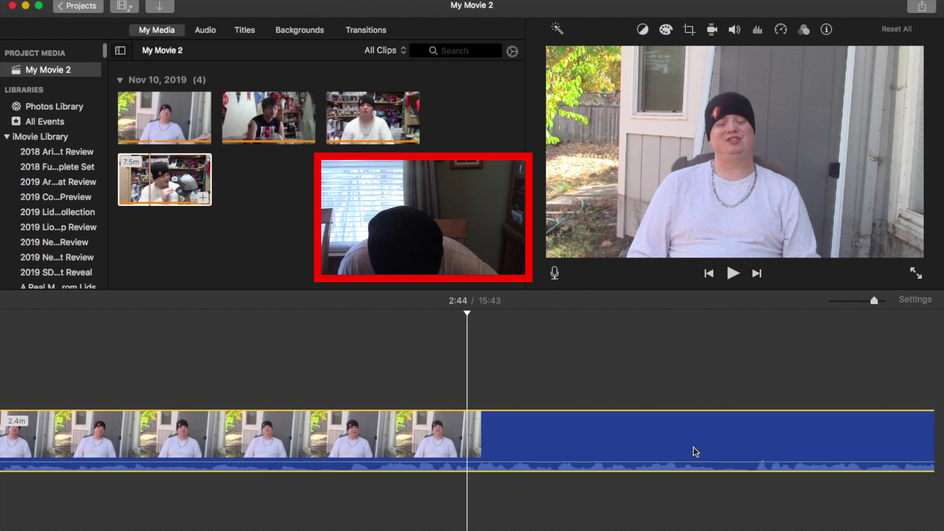
{"action": "left_click", "coordinate": [694, 447]}
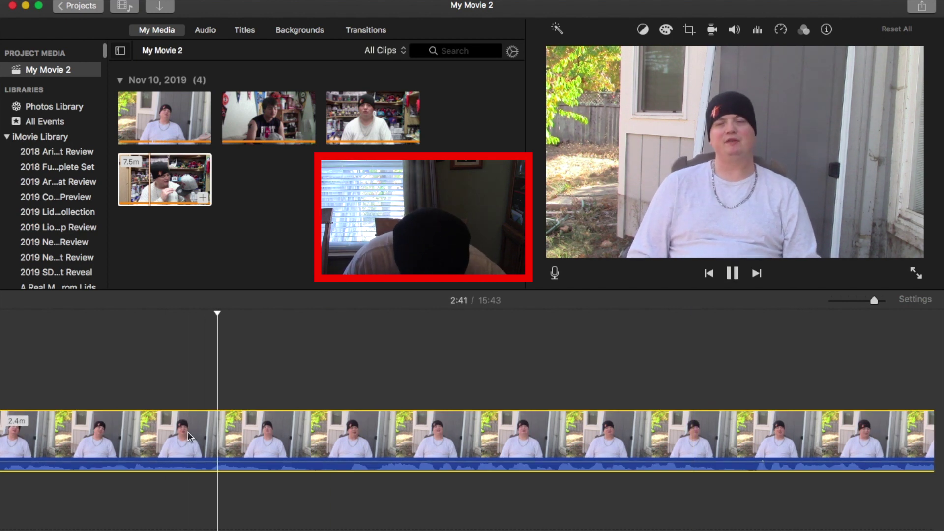
{"action": "key", "text": "cmd+b"}
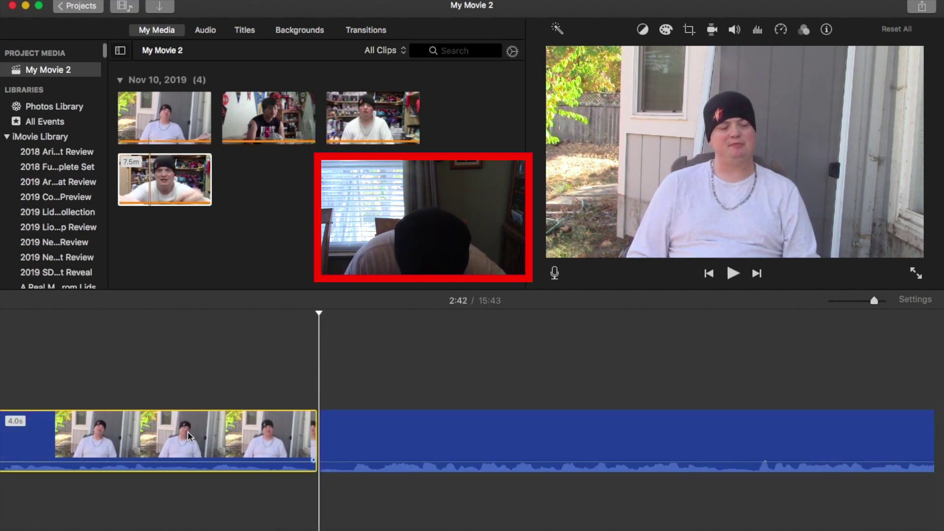
{"action": "key", "text": "space"}
{"action": "key", "text": "cmd+b"}
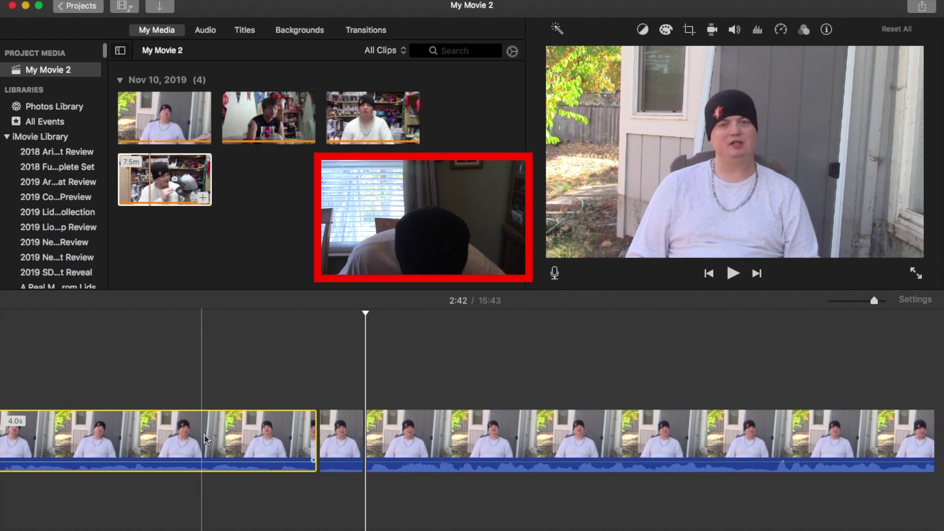
{"action": "left_click", "coordinate": [337, 433]}
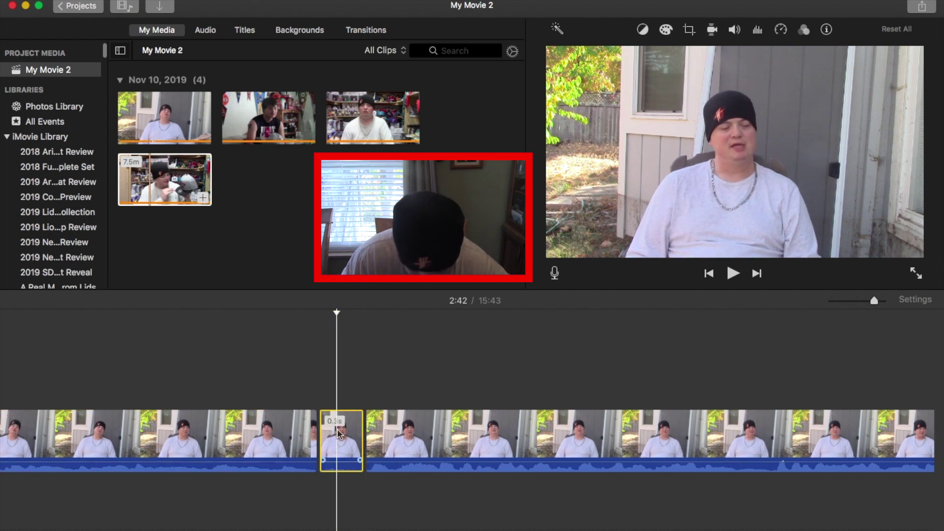
{"action": "key", "text": "Delete"}
Play on from 2:42, split the footage at about 2:54 and again just after, and delete the short piece between the cuts
{"action": "key", "text": "space"}
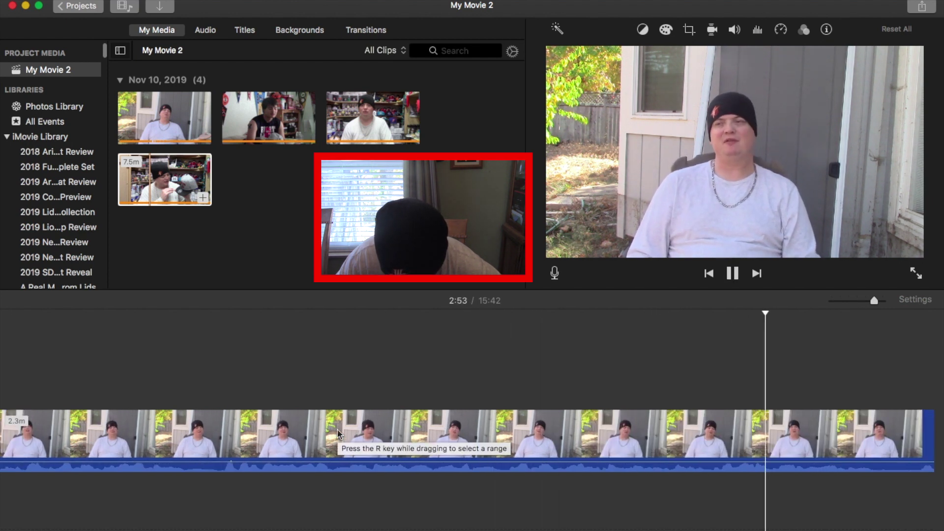
{"action": "key", "text": "space"}
{"action": "key", "text": "super+b"}
{"action": "key", "text": "space"}
{"action": "key", "text": "space"}
{"action": "key", "text": "super+b"}
{"action": "key", "text": "space"}
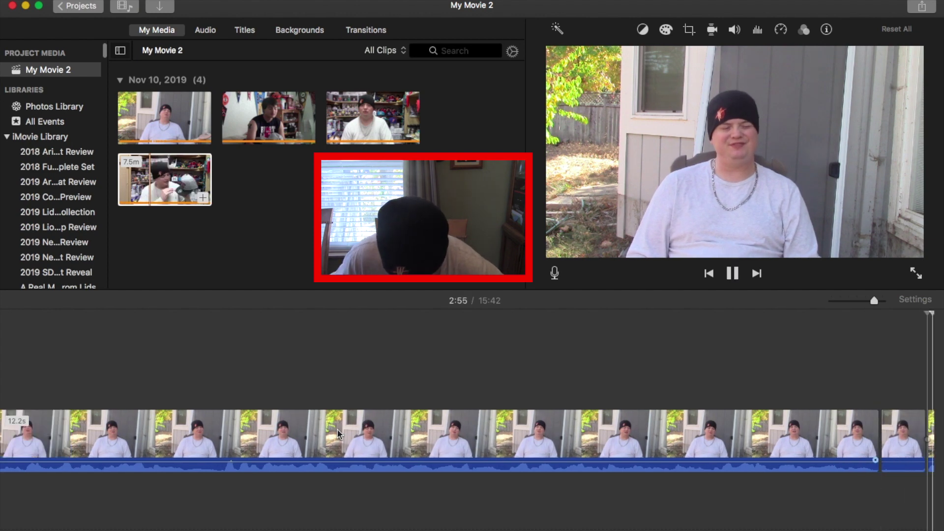
{"action": "key", "text": "space"}
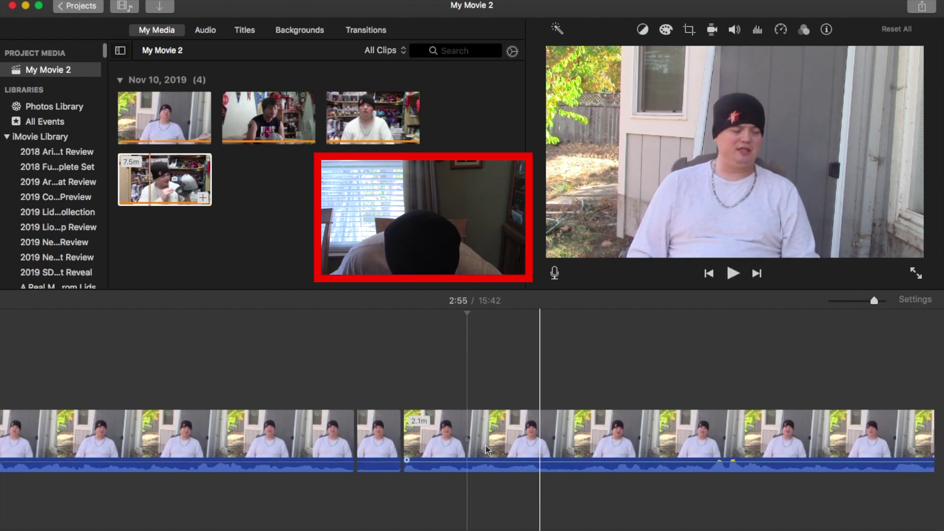
{"action": "left_click", "coordinate": [374, 431]}
{"action": "key", "text": "BackSpace"}
Play on to 2:56, go back to 2:55, split the footage twice around 2:56, and delete the 0.7-second piece between the cuts
{"action": "key", "text": "space"}
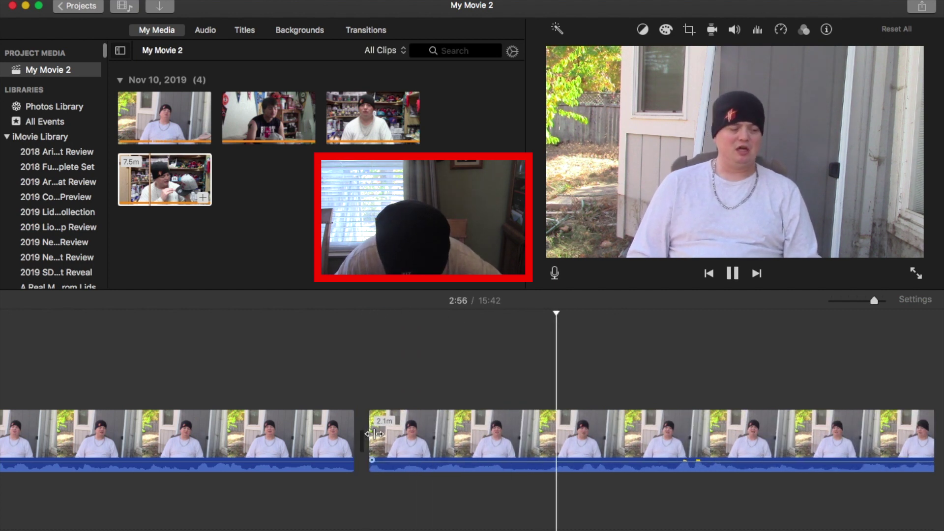
{"action": "left_click", "coordinate": [484, 437]}
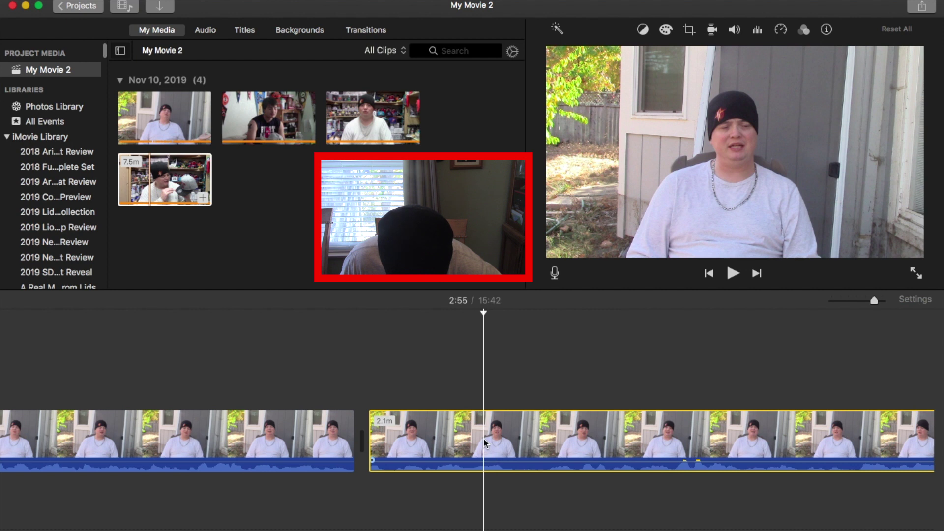
{"action": "key", "text": "super+b"}
{"action": "key", "text": "space"}
{"action": "key", "text": "space"}
{"action": "key", "text": "super+b"}
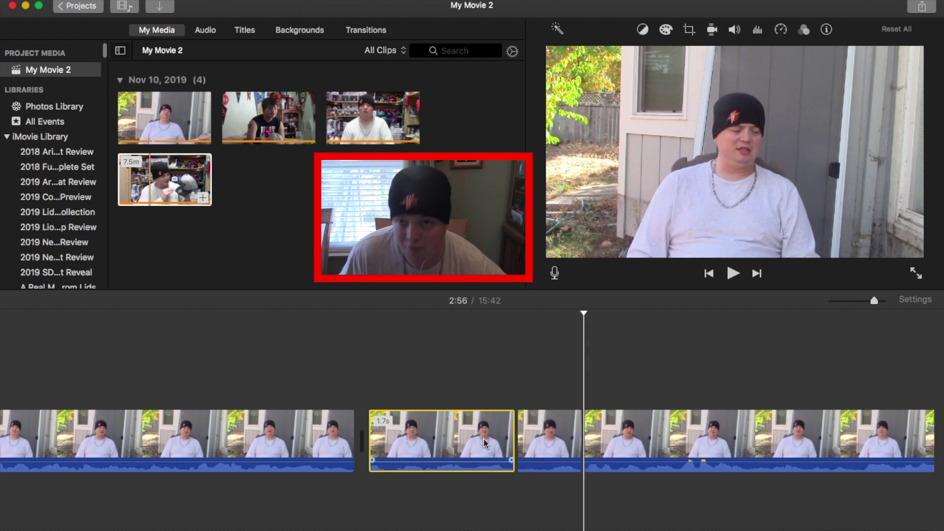
{"action": "left_click", "coordinate": [550, 437]}
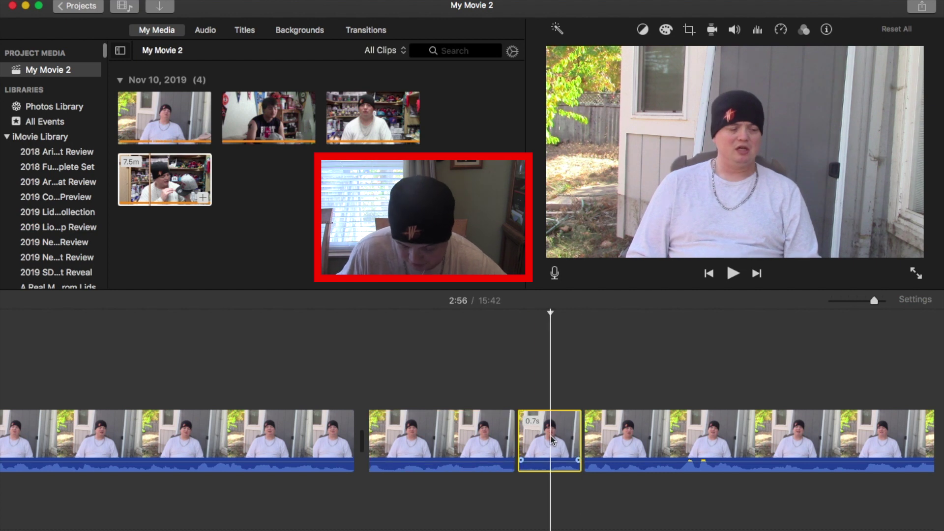
{"action": "key", "text": "Delete"}
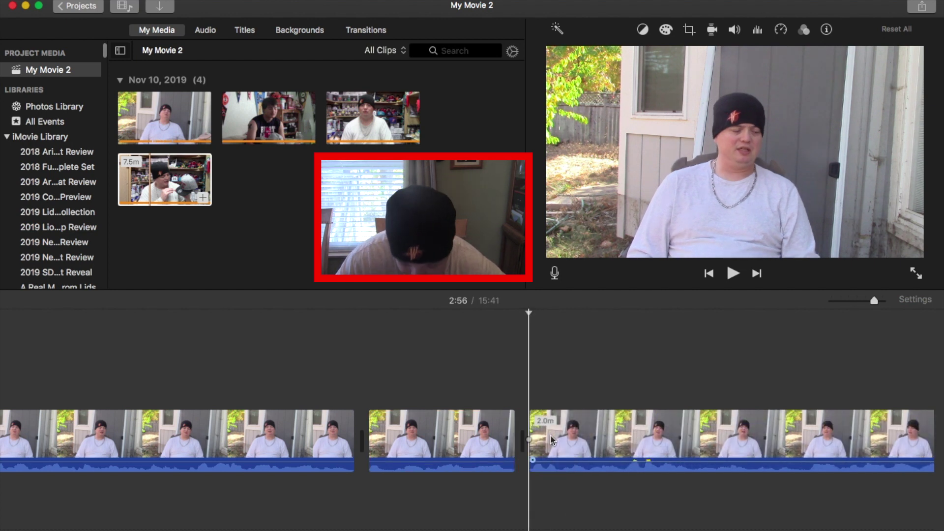
Play on to 3:00, go back slightly, split the footage twice around 2:59, and delete the piece between the cuts
{"action": "key", "text": "space"}
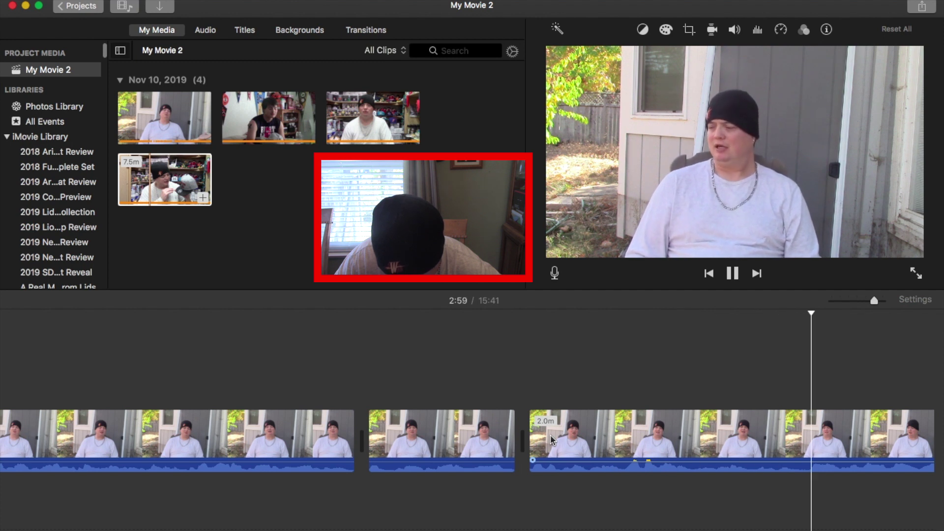
{"action": "left_click", "coordinate": [770, 450]}
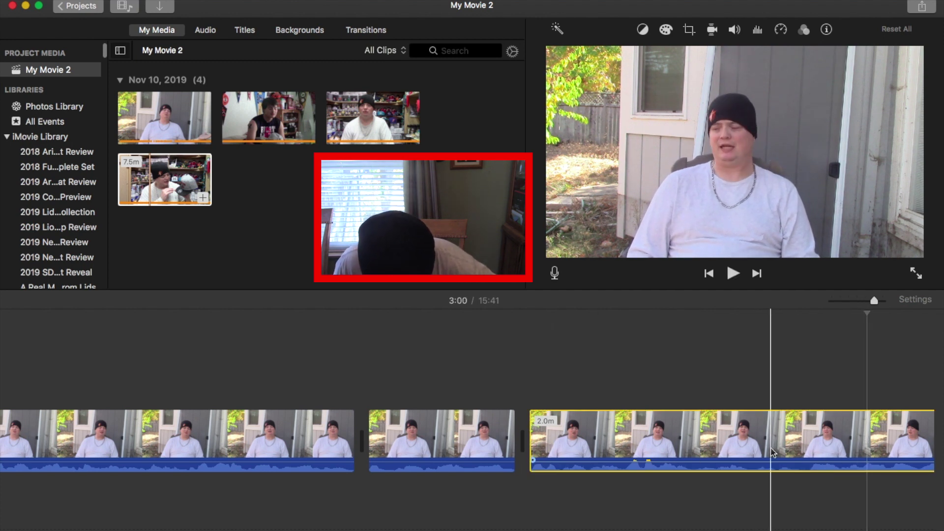
{"action": "key", "text": "super+b"}
{"action": "key", "text": "space"}
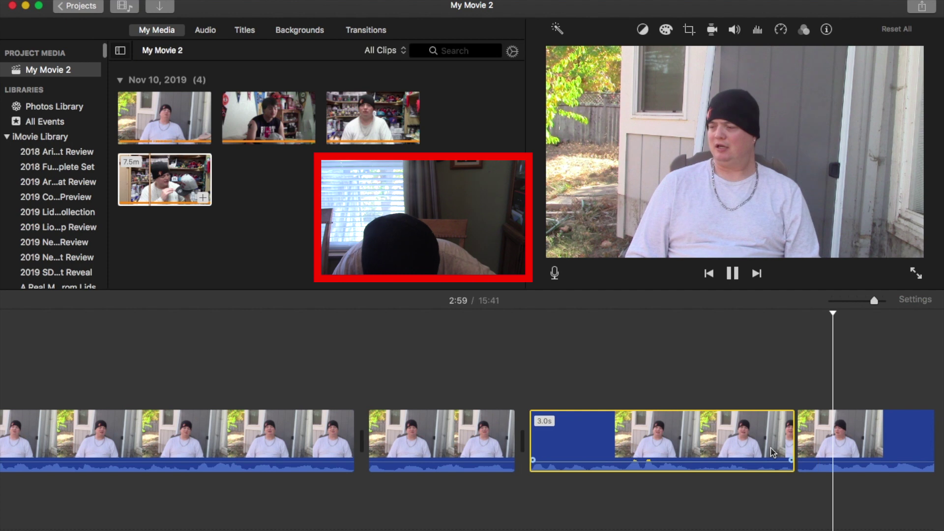
{"action": "key", "text": "super+b"}
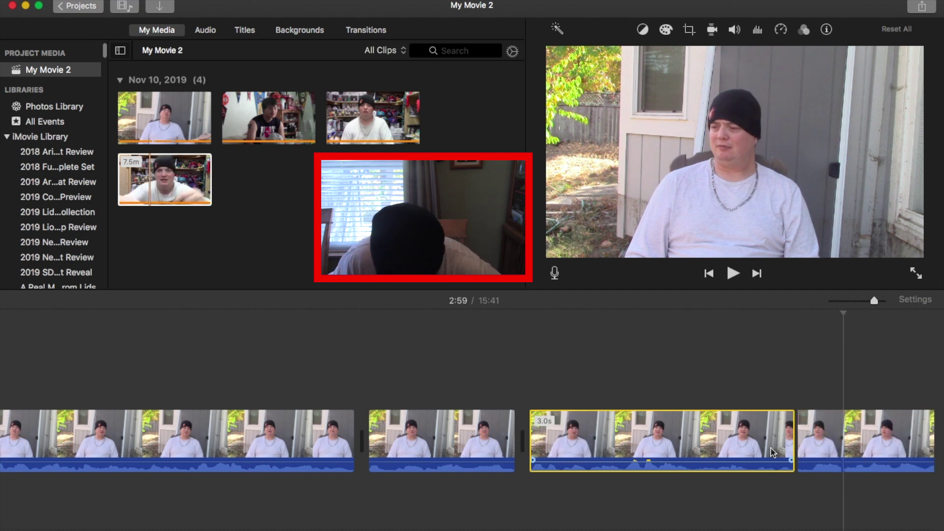
{"action": "key", "text": "space"}
{"action": "left_click", "coordinate": [812, 445]}
{"action": "key", "text": "space"}
{"action": "key", "text": "Delete"}
Play on to 3:04, split the footage twice there, and delete the 0.4-second piece between the cuts
{"action": "key", "text": "space"}
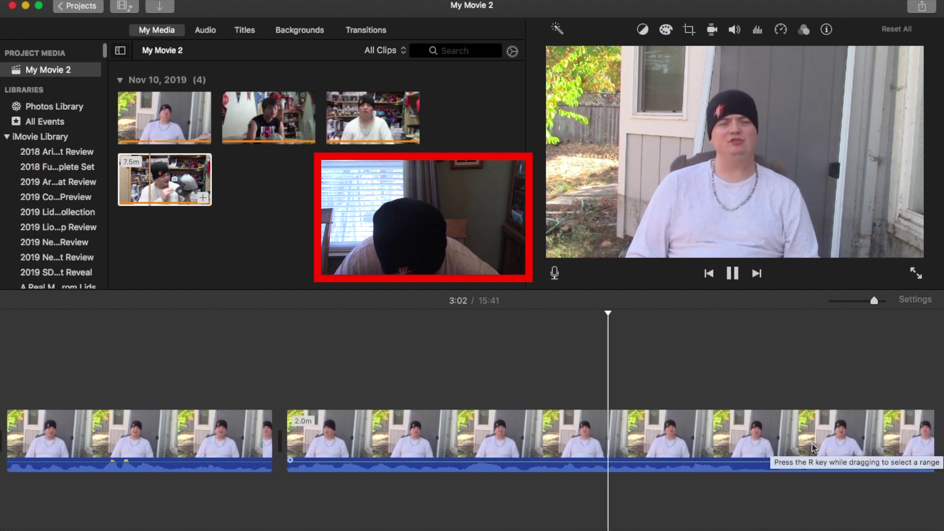
{"action": "key", "text": "space"}
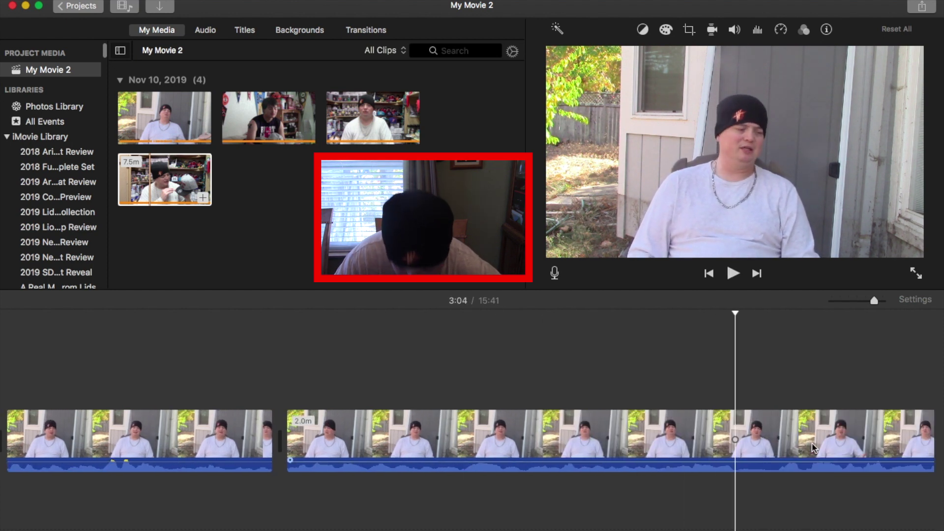
{"action": "key", "text": "super+b"}
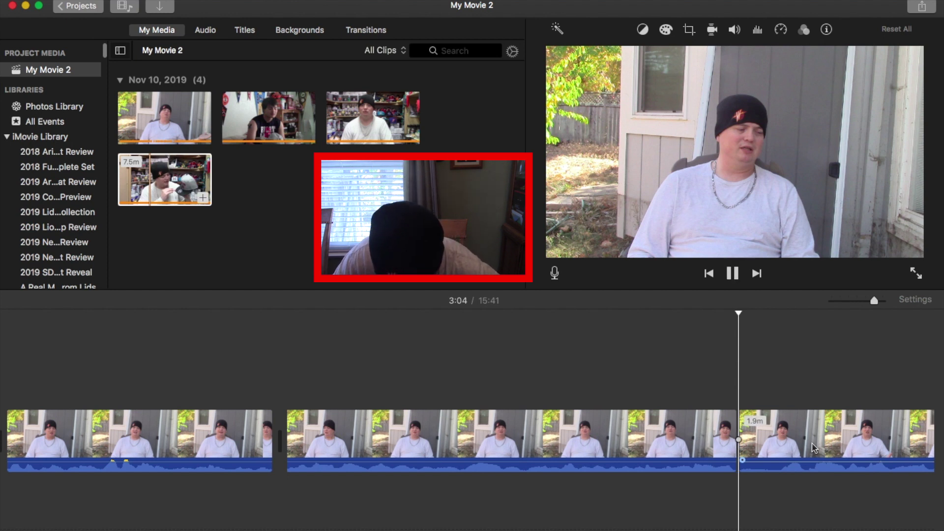
{"action": "key", "text": "space"}
{"action": "key", "text": "super+b"}
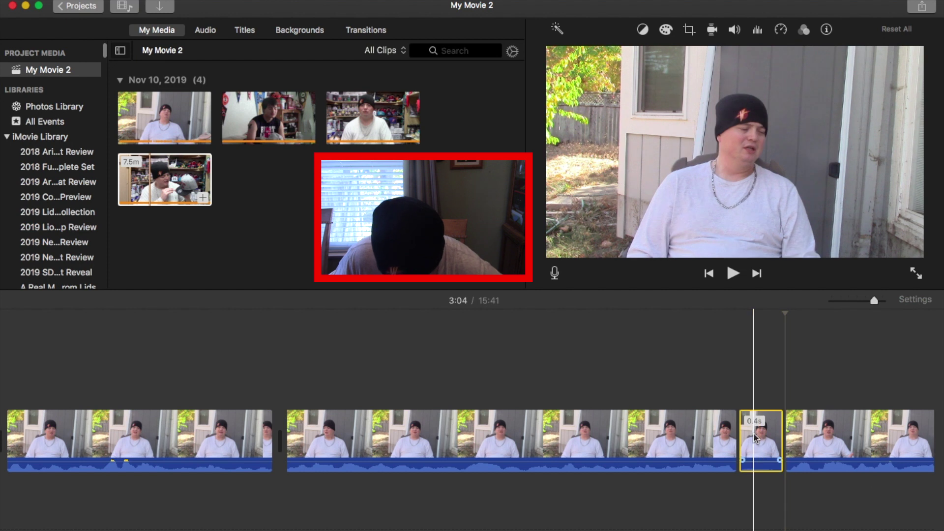
{"action": "key", "text": "Delete"}
Play on from 3:04 to 3:11, split the footage twice there, and delete the 0.3-second piece between the cuts
{"action": "key", "text": "space"}
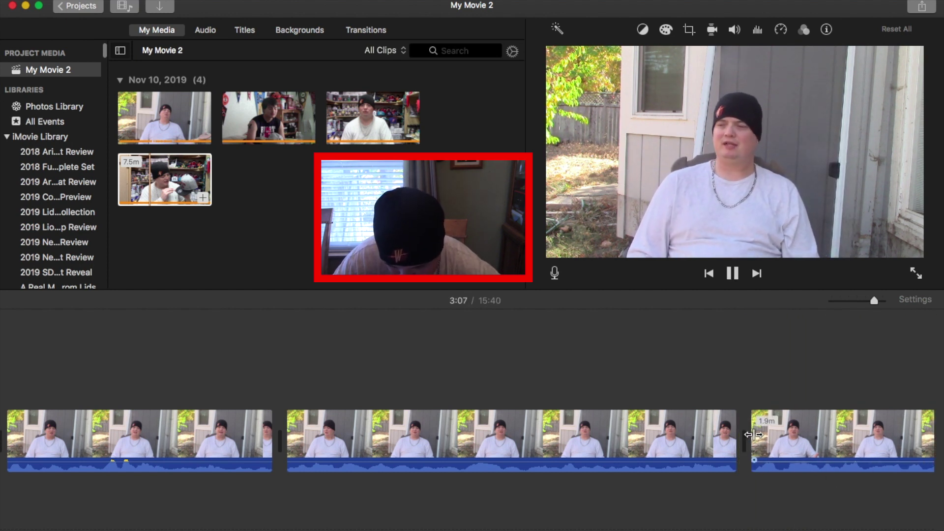
{"action": "key", "text": "space"}
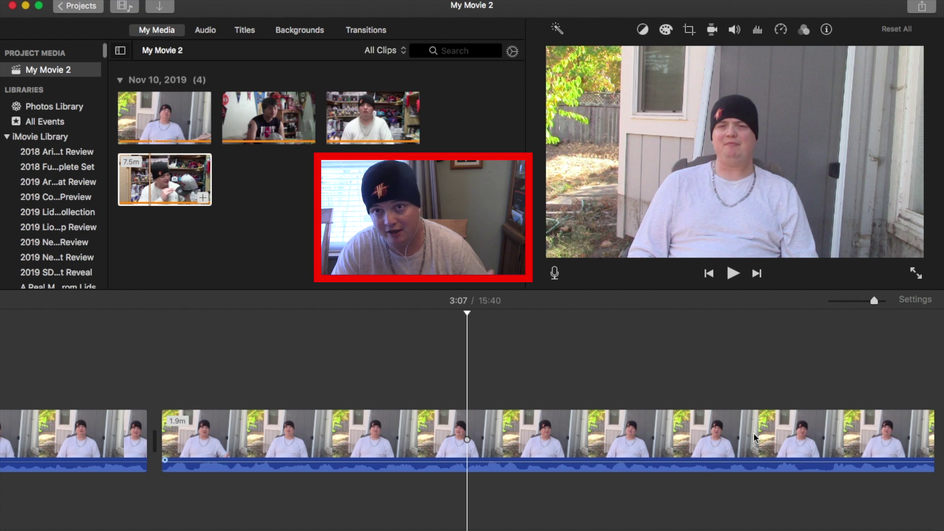
{"action": "key", "text": "space"}
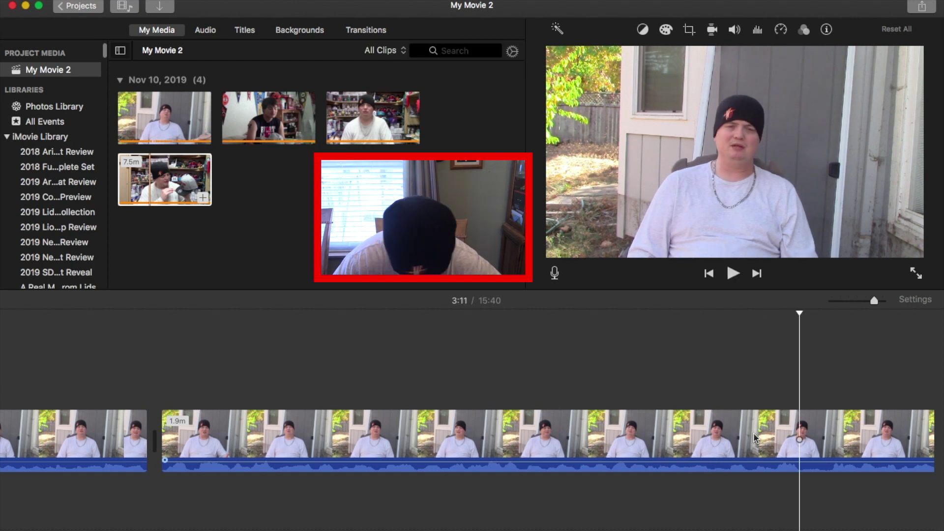
{"action": "key", "text": "super+b"}
{"action": "key", "text": "space"}
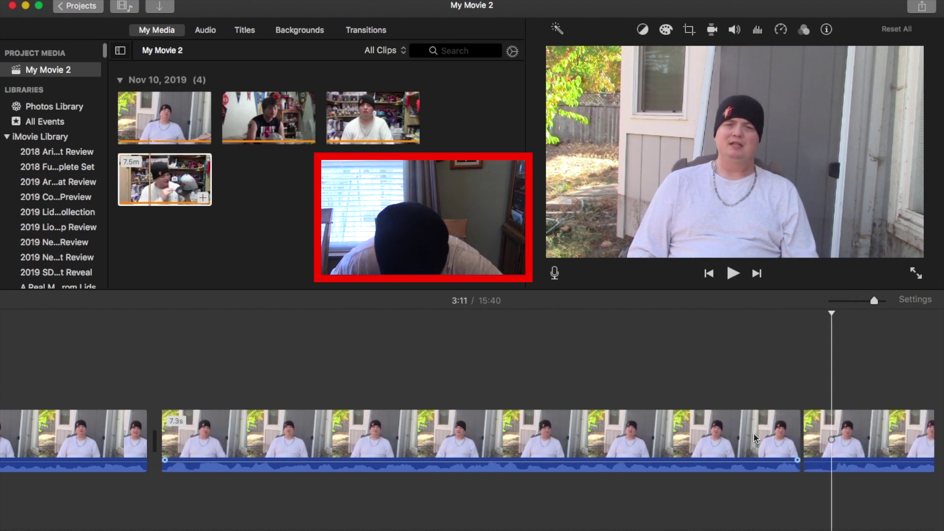
{"action": "key", "text": "super+b"}
{"action": "left_click", "coordinate": [816, 437]}
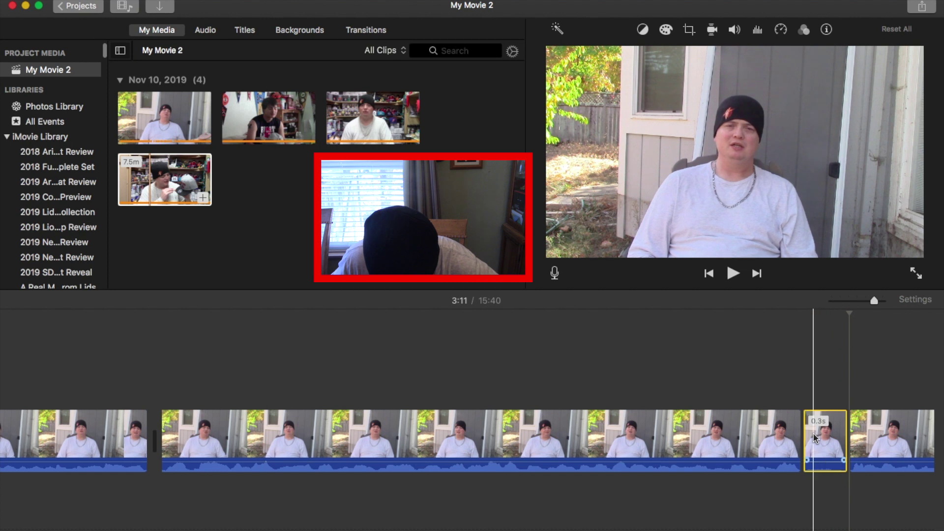
{"action": "key", "text": "Delete"}
Play on to 3:16, split the footage twice there, and delete the 0.2-second piece between the cuts
{"action": "key", "text": "space"}
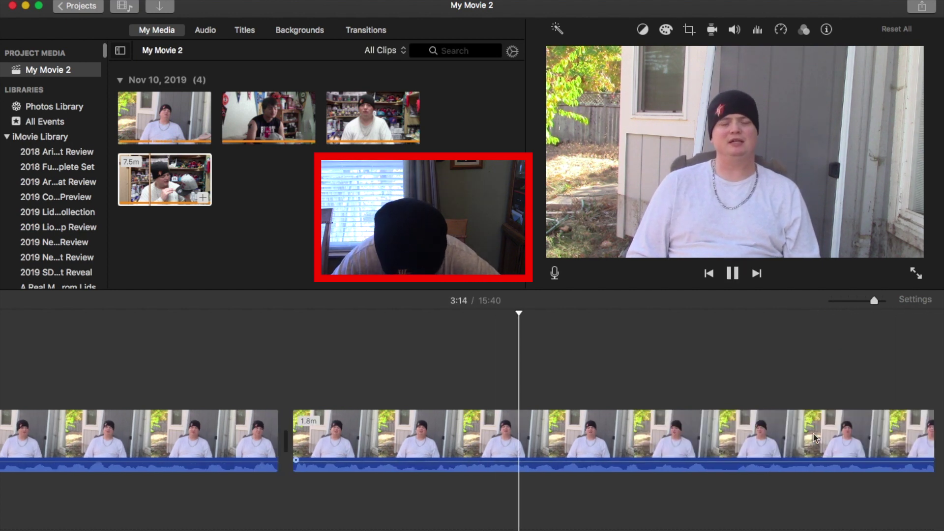
{"action": "key", "text": "space"}
{"action": "key", "text": "cmd+b"}
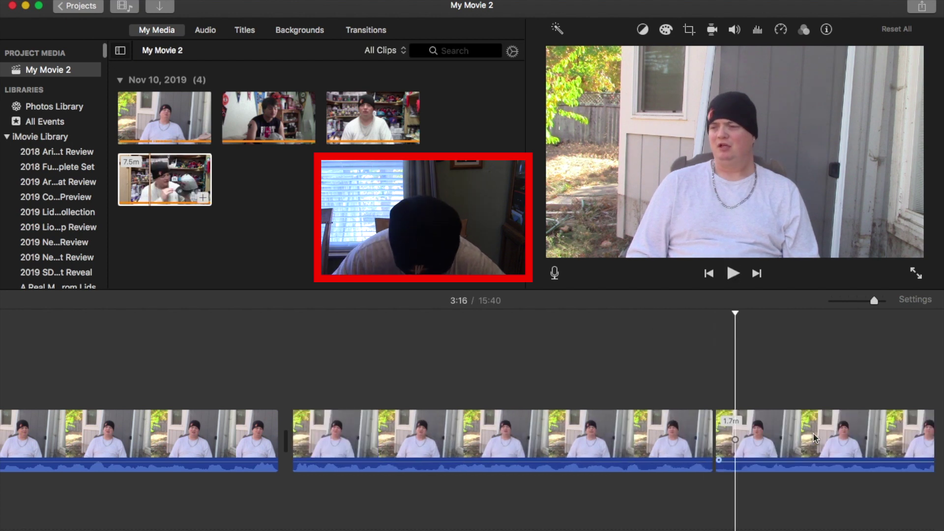
{"action": "left_click", "coordinate": [760, 438]}
{"action": "key", "text": "super+b"}
{"action": "left_click", "coordinate": [728, 432]}
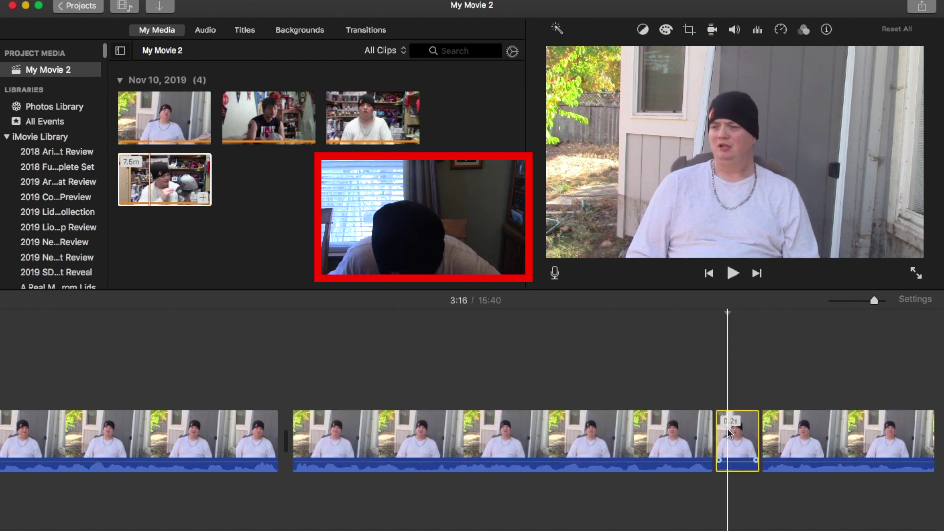
{"action": "key", "text": "Delete"}
Play on from 3:16, split the footage twice around 3:22, and delete the 0.5-second piece between the cuts
{"action": "key", "text": "space"}
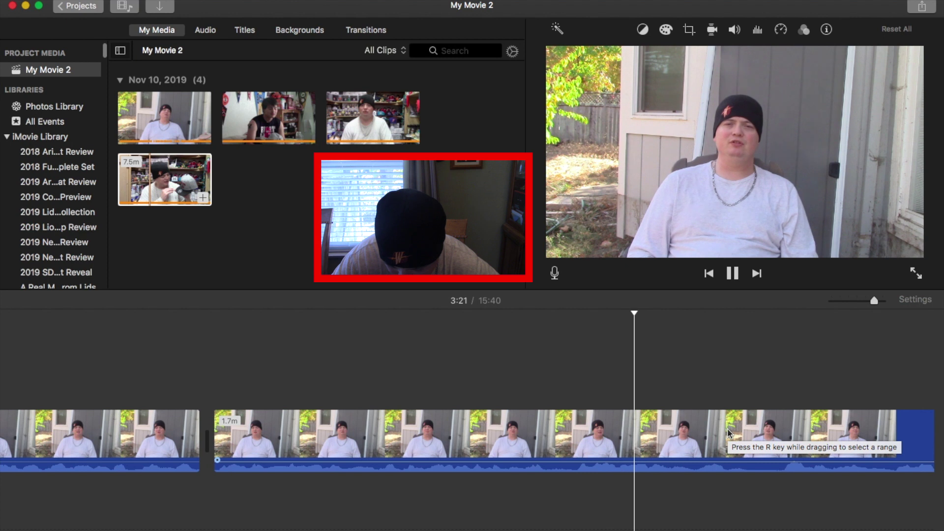
{"action": "key", "text": "space"}
{"action": "key", "text": "super+b"}
{"action": "key", "text": "space"}
{"action": "key", "text": "space"}
{"action": "key", "text": "super+b"}
{"action": "left_click", "coordinate": [750, 433]}
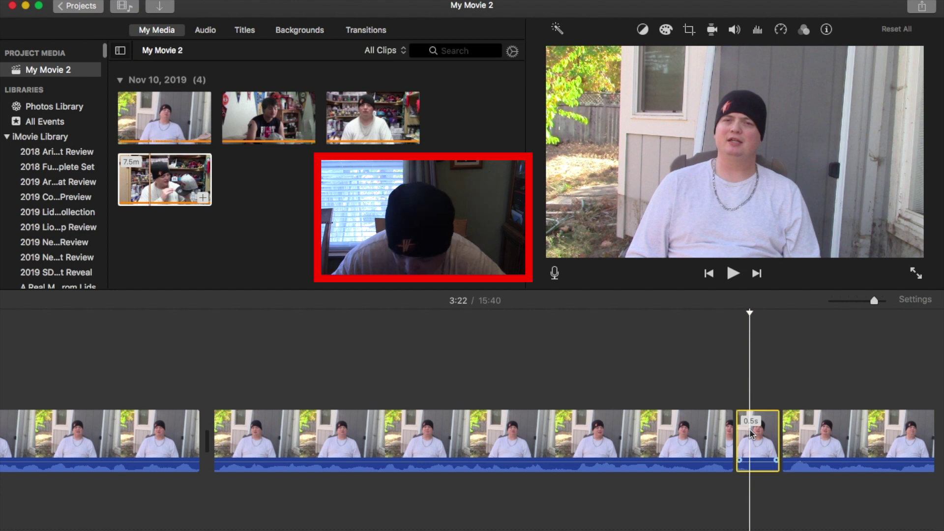
{"action": "key", "text": "Delete"}
Play on to 3:27, split the footage twice there, and delete the 0.2-second piece between the cuts
{"action": "key", "text": "space"}
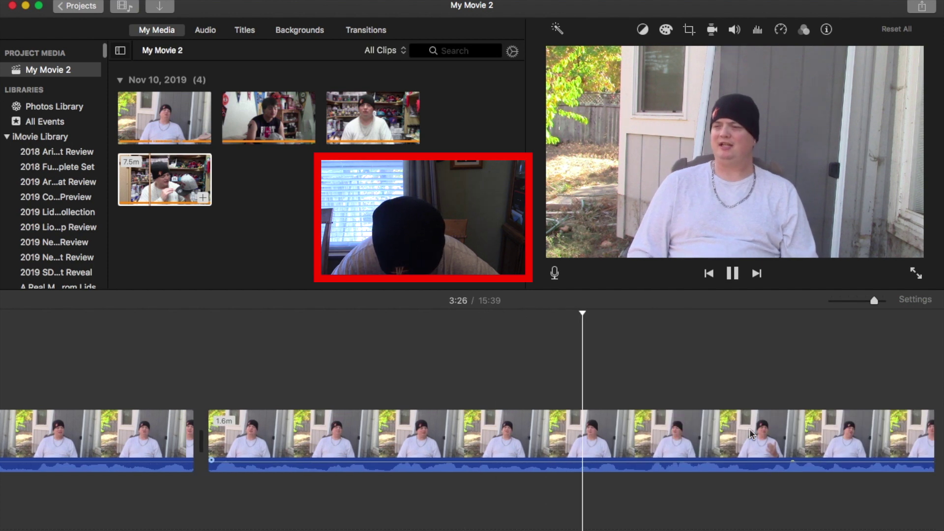
{"action": "key", "text": "space"}
{"action": "key", "text": "super+b"}
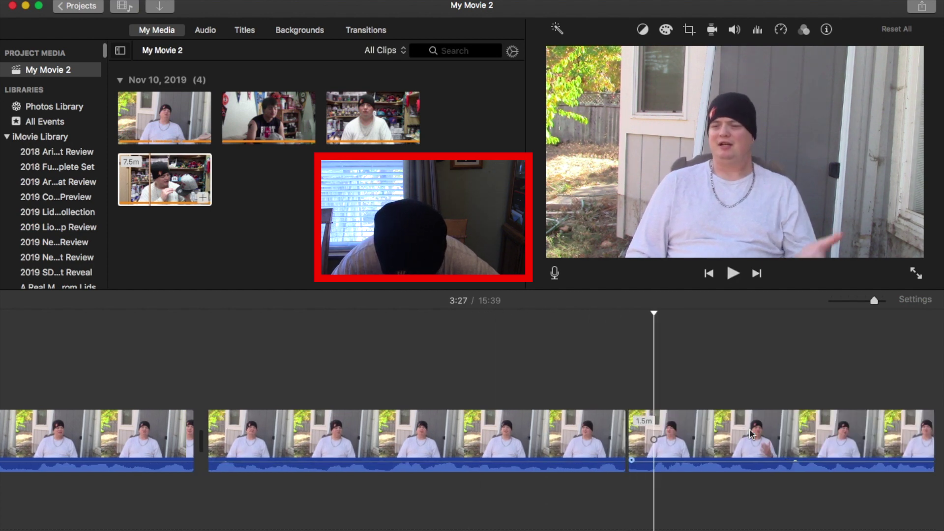
{"action": "key", "text": "space"}
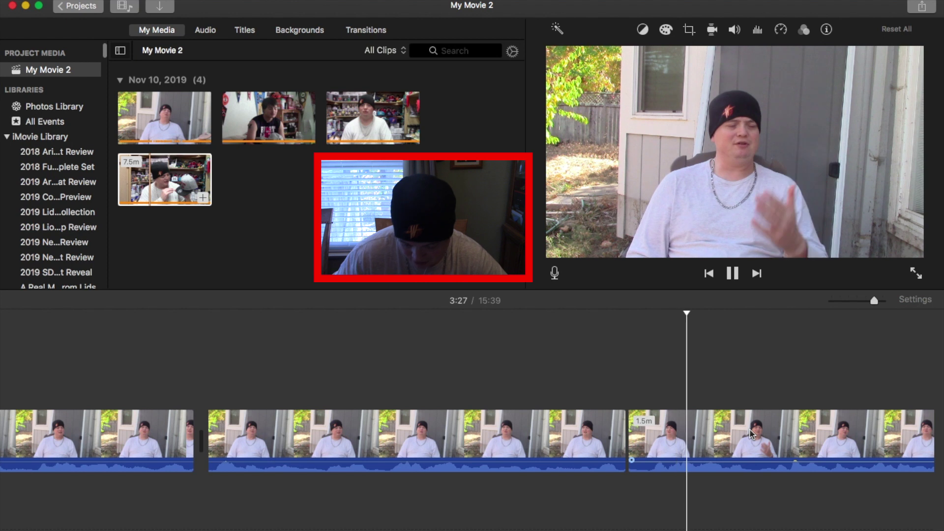
{"action": "key", "text": "space"}
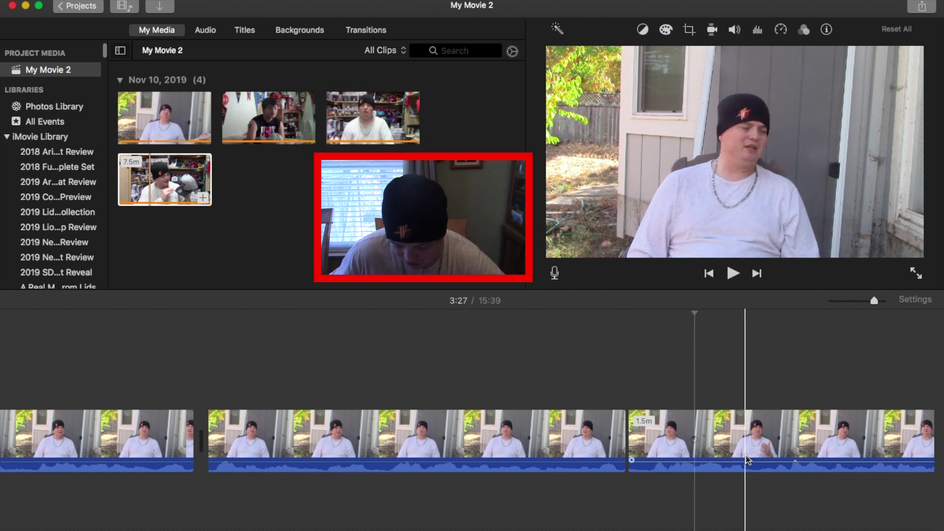
{"action": "left_click", "coordinate": [649, 453]}
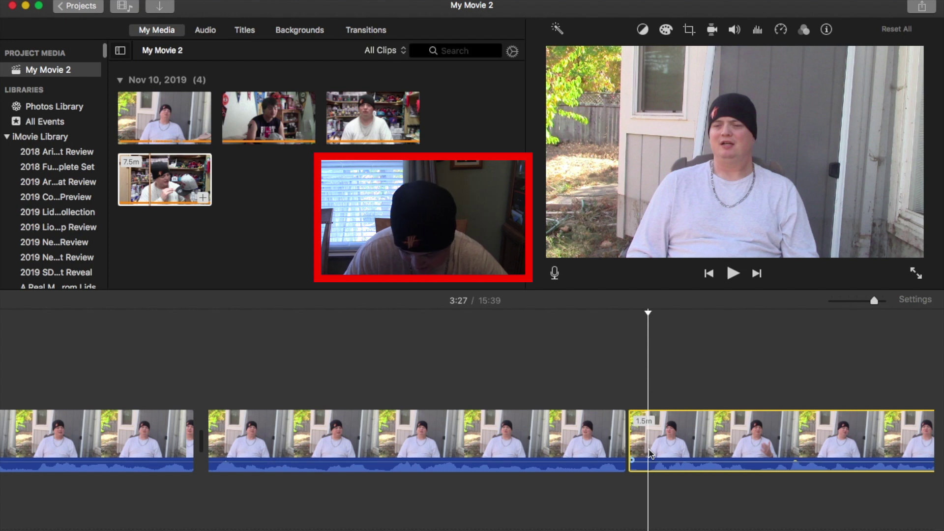
{"action": "key", "text": "super+b"}
{"action": "left_click", "coordinate": [649, 450]}
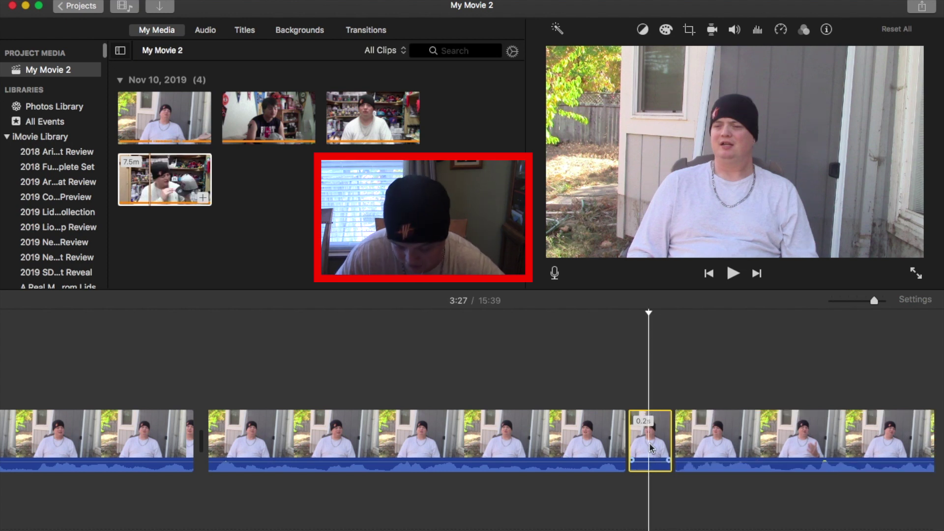
{"action": "key", "text": "Delete"}
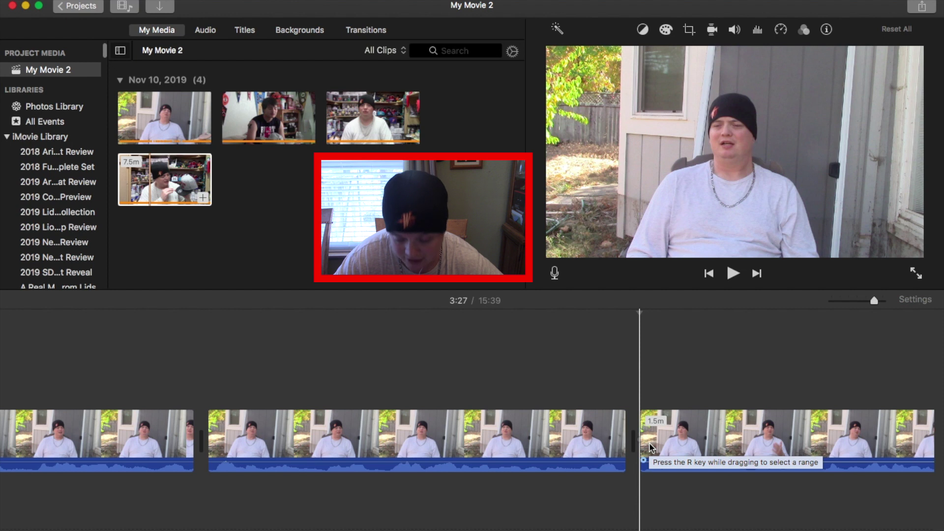
Play on from 3:27 to 3:33, split the footage twice there, and delete the 0.3-second piece between the cuts
{"action": "key", "text": "space"}
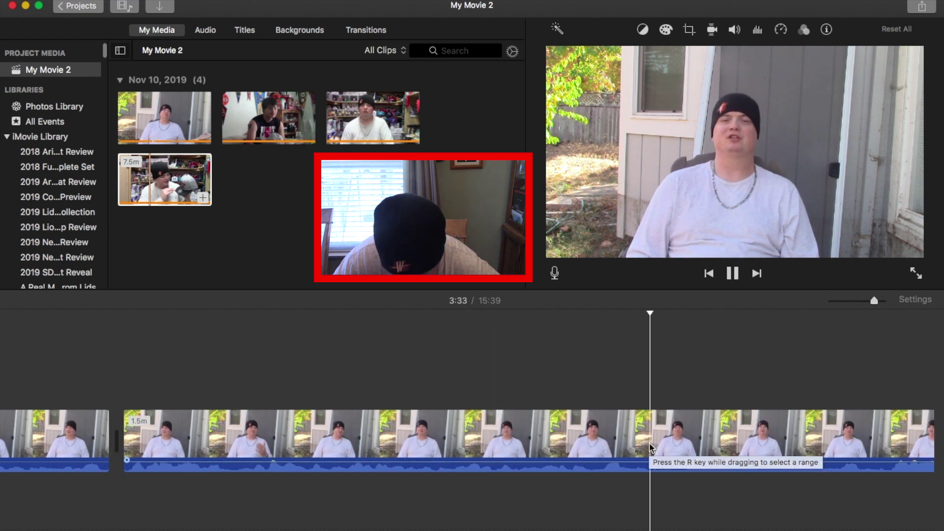
{"action": "key", "text": "space"}
{"action": "key", "text": "super+b"}
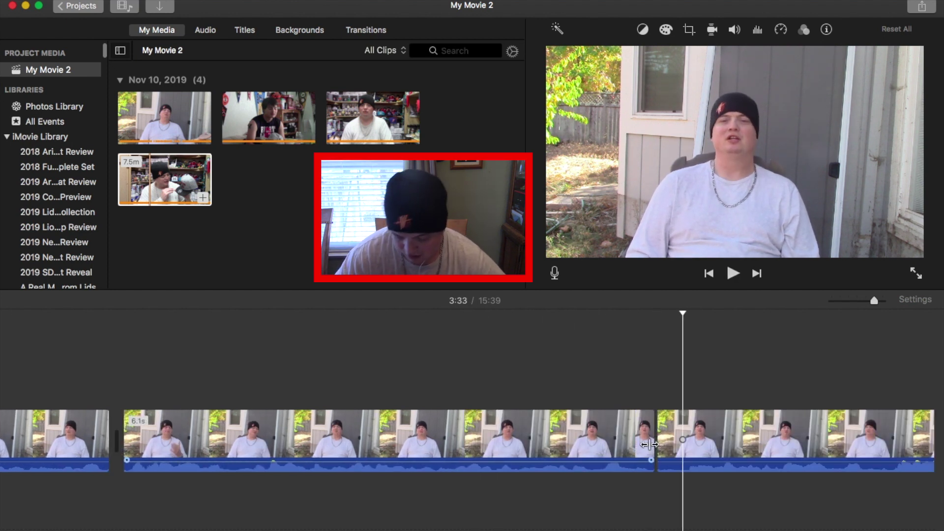
{"action": "left_click", "coordinate": [704, 433]}
{"action": "key", "text": "super+b"}
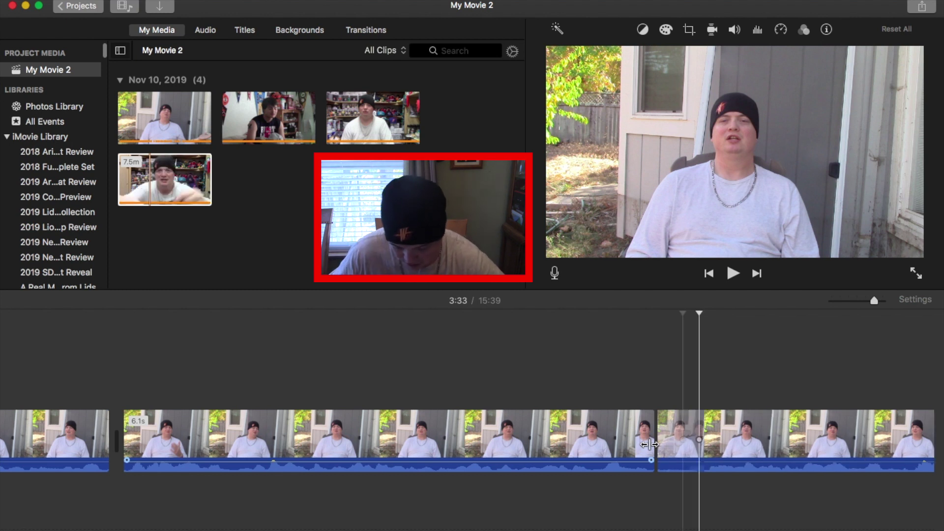
{"action": "left_click", "coordinate": [673, 436]}
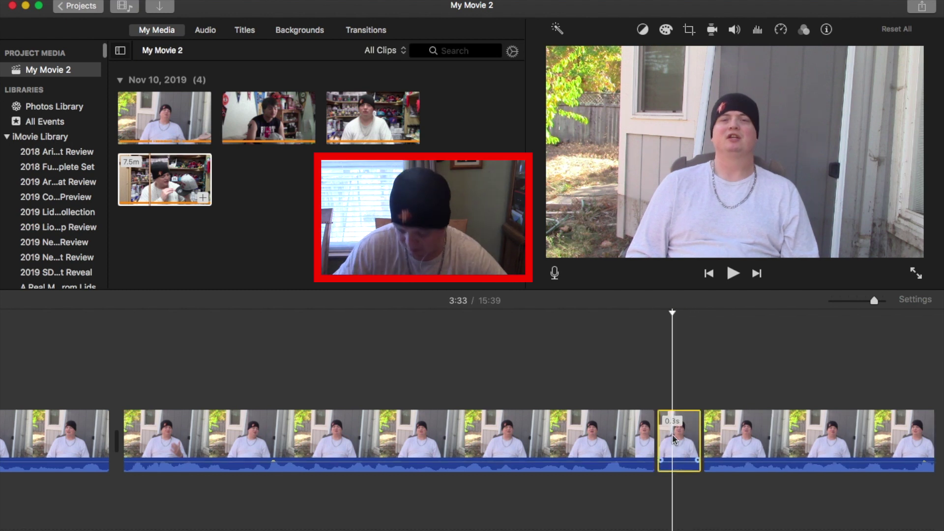
{"action": "key", "text": "Delete"}
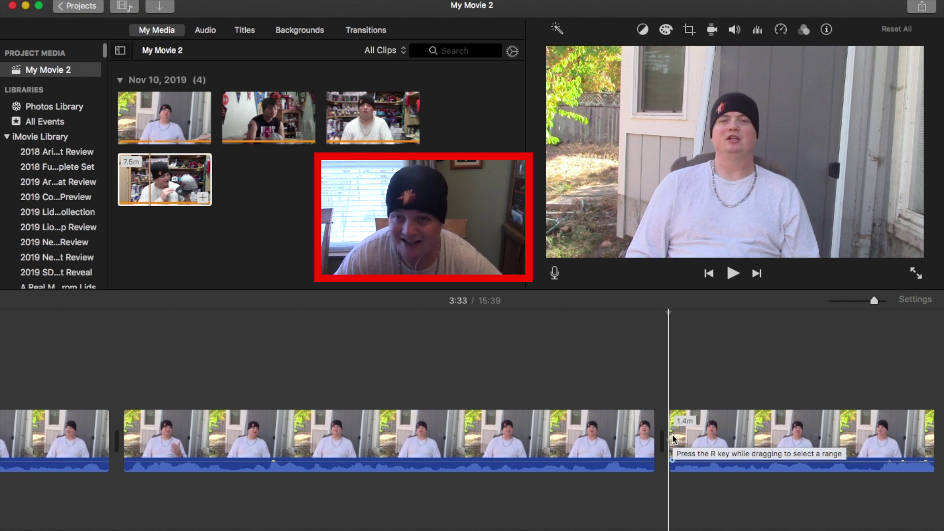
Play on from 3:33 to 3:53, split the footage twice there, and delete the 0.5-second piece between the cuts
{"action": "key", "text": "space"}
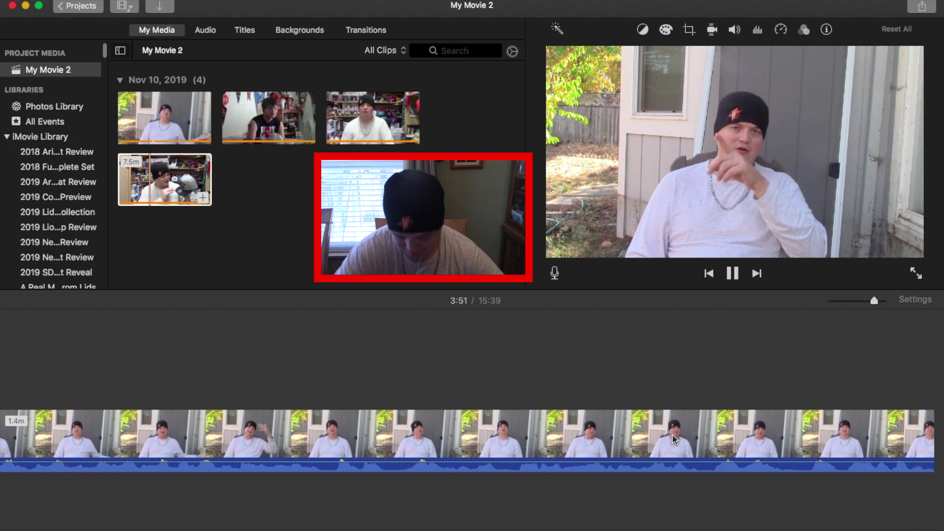
{"action": "key", "text": "space"}
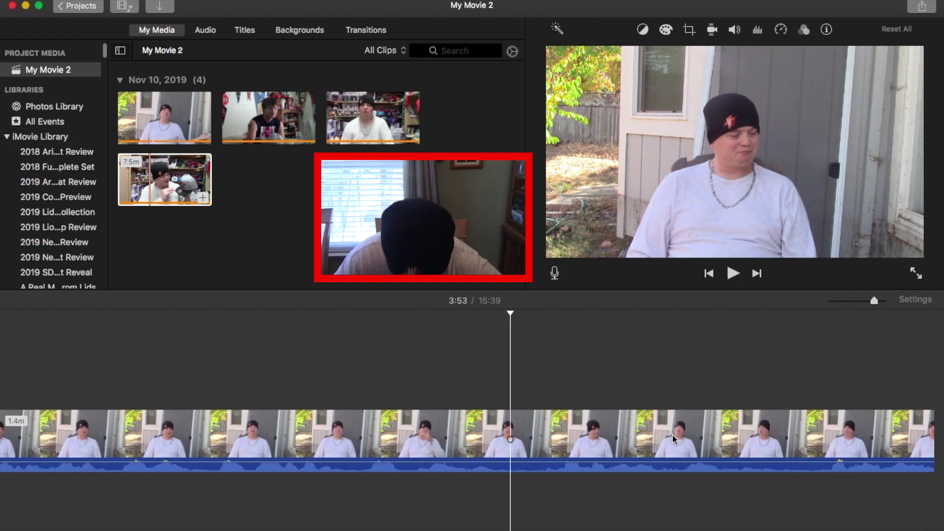
{"action": "key", "text": "super+b"}
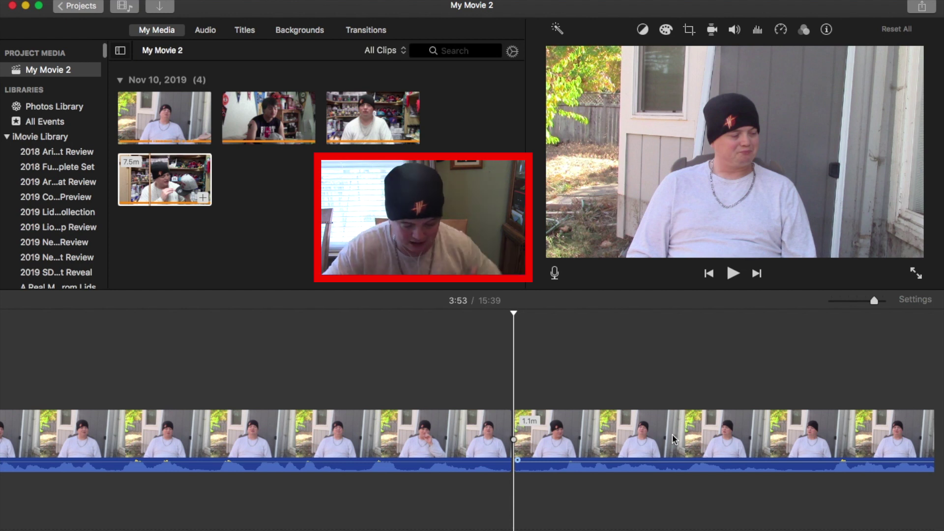
{"action": "key", "text": "space"}
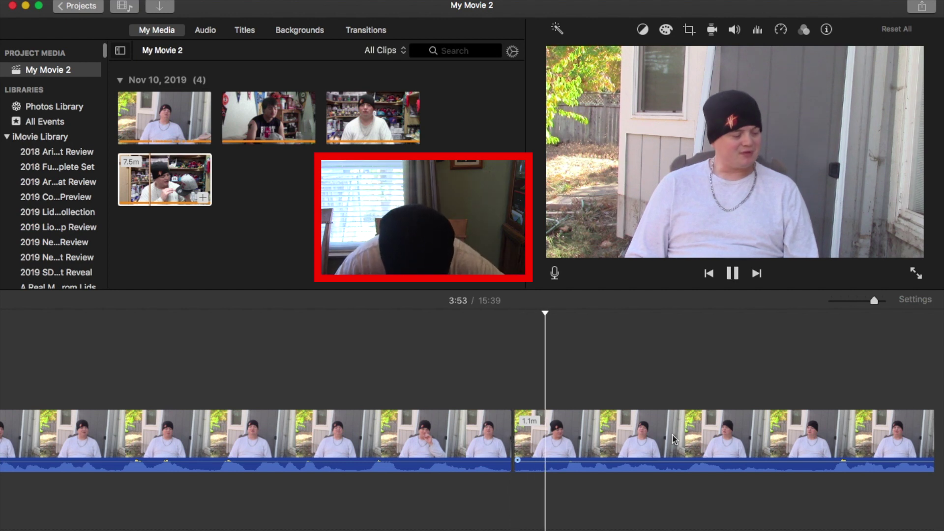
{"action": "key", "text": "space"}
{"action": "key", "text": "super+b"}
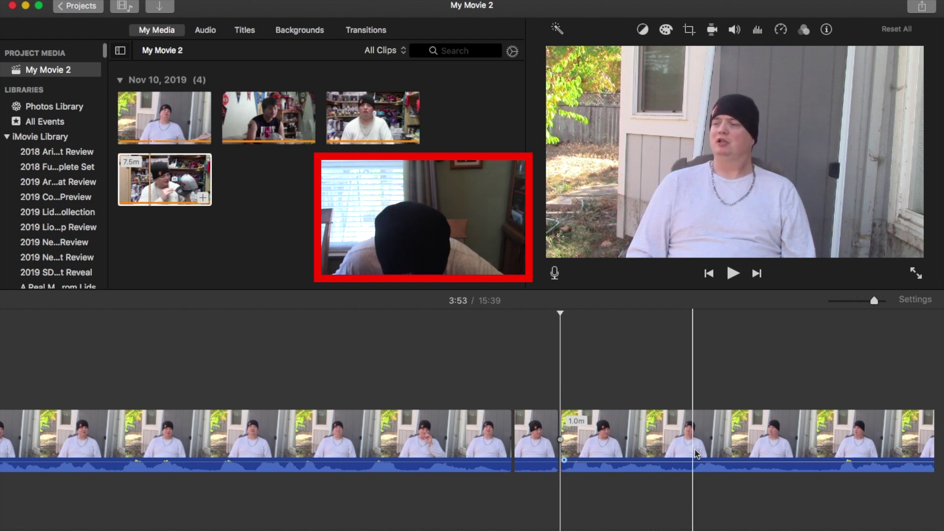
{"action": "left_click", "coordinate": [525, 437]}
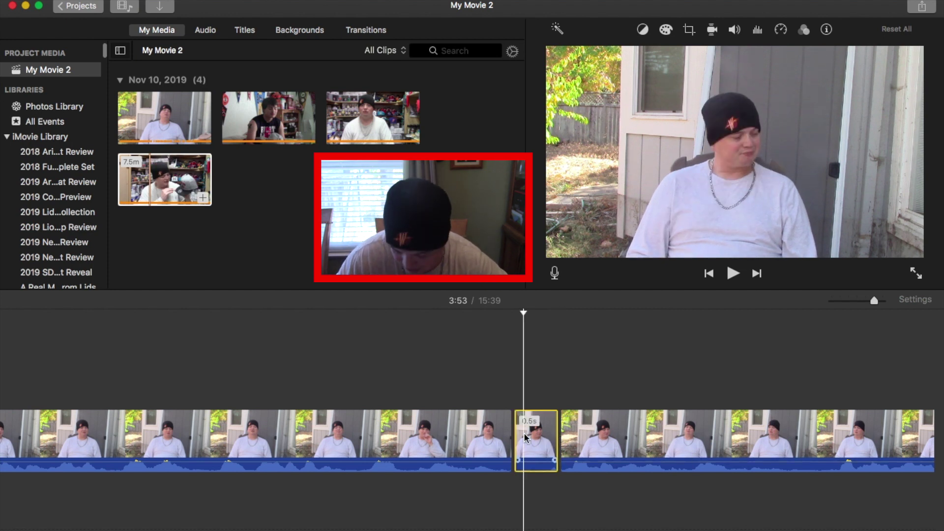
{"action": "key", "text": "Delete"}
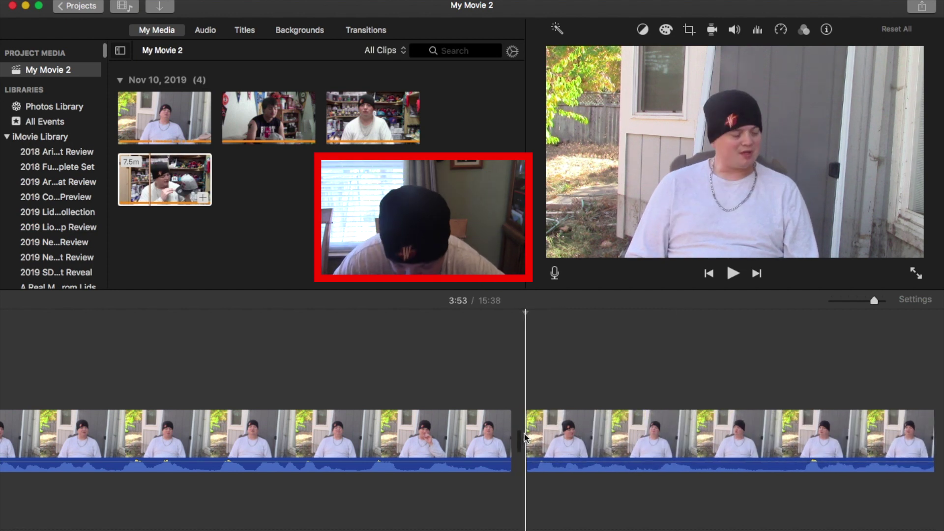
Play on from 3:53, split the footage around 3:54 and at 3:56, and delete the piece between the cuts
{"action": "key", "text": "space"}
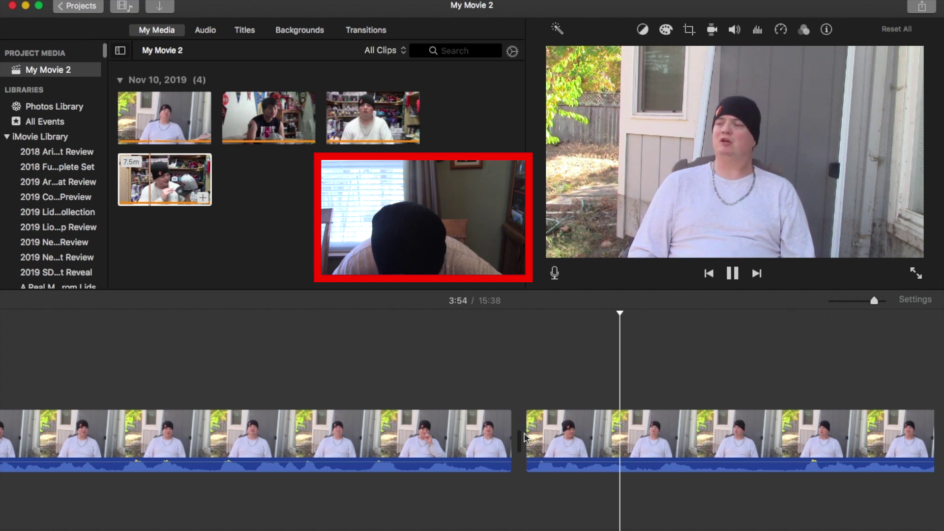
{"action": "key", "text": "space"}
{"action": "key", "text": "space"}
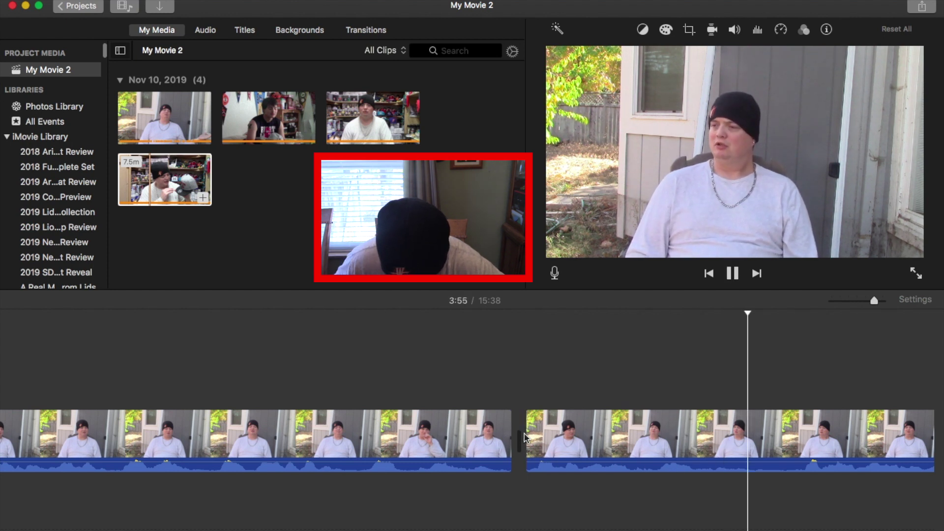
{"action": "left_click", "coordinate": [601, 439]}
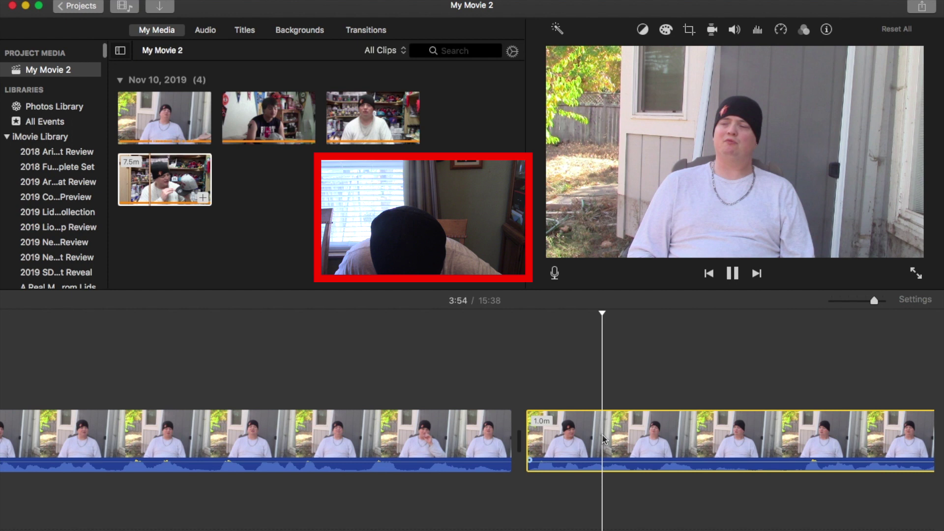
{"action": "key", "text": "space"}
{"action": "key", "text": "super+b"}
{"action": "key", "text": "space"}
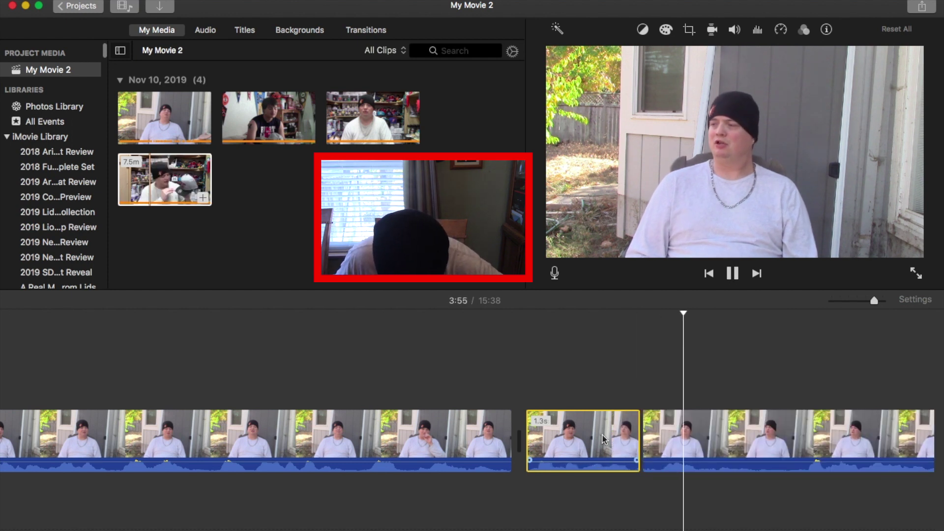
{"action": "key", "text": "space"}
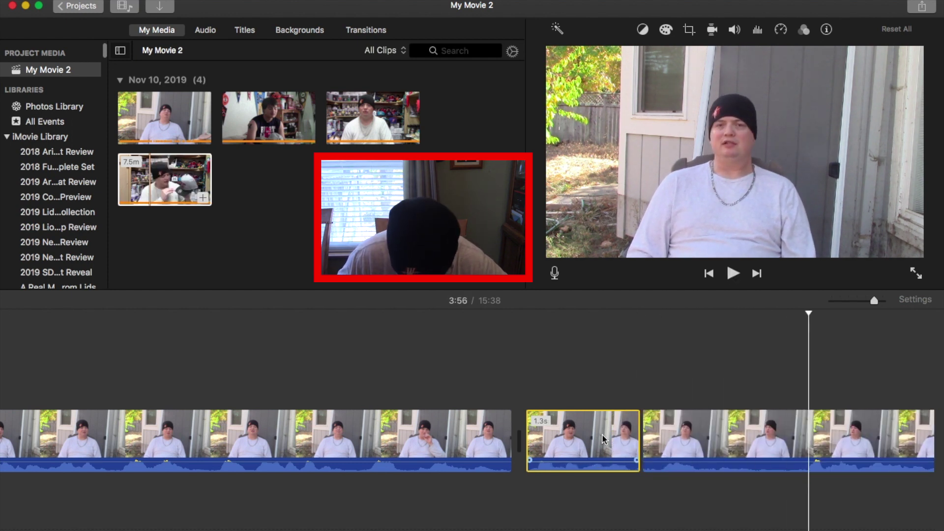
{"action": "key", "text": "super+b"}
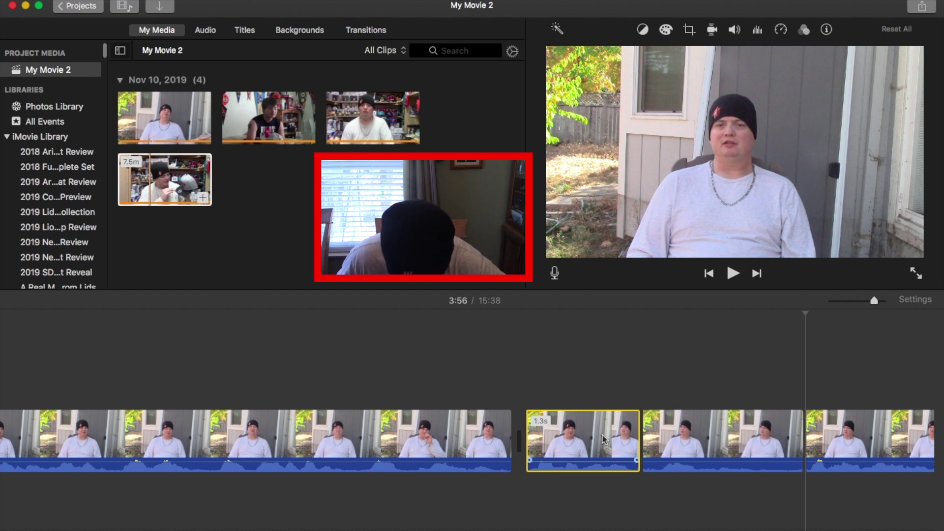
{"action": "left_click", "coordinate": [666, 445]}
{"action": "key", "text": "Delete"}
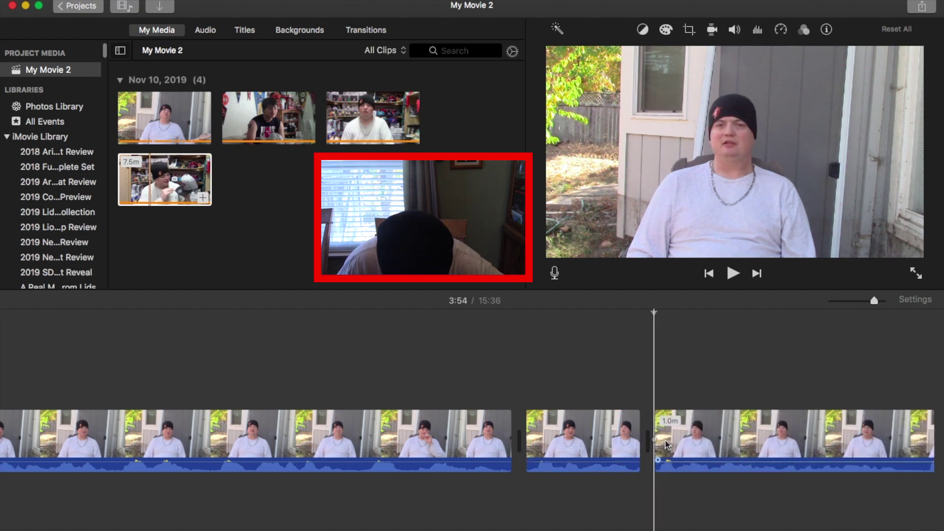
Replay the passage around 3:54 and delete the leftover 1.3-second piece between the two long clips
{"action": "key", "text": "space"}
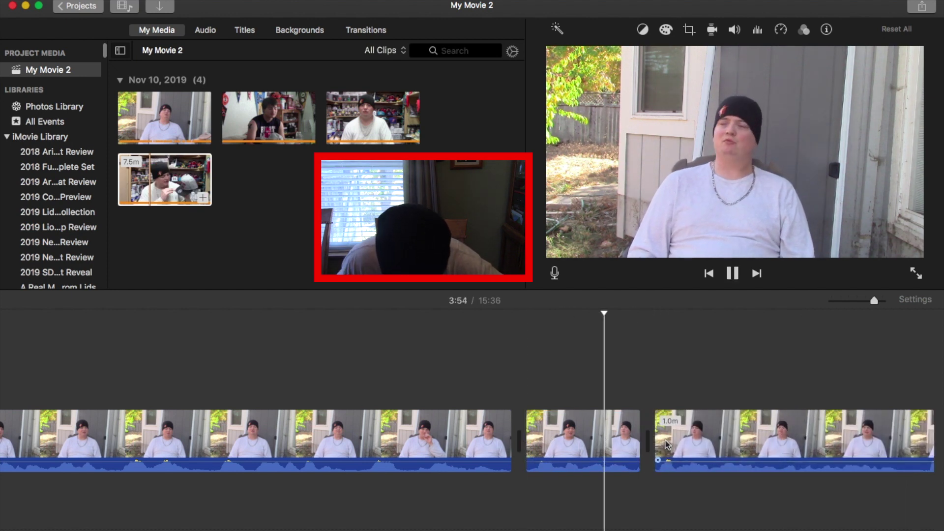
{"action": "left_click", "coordinate": [578, 448]}
{"action": "key", "text": "Delete"}
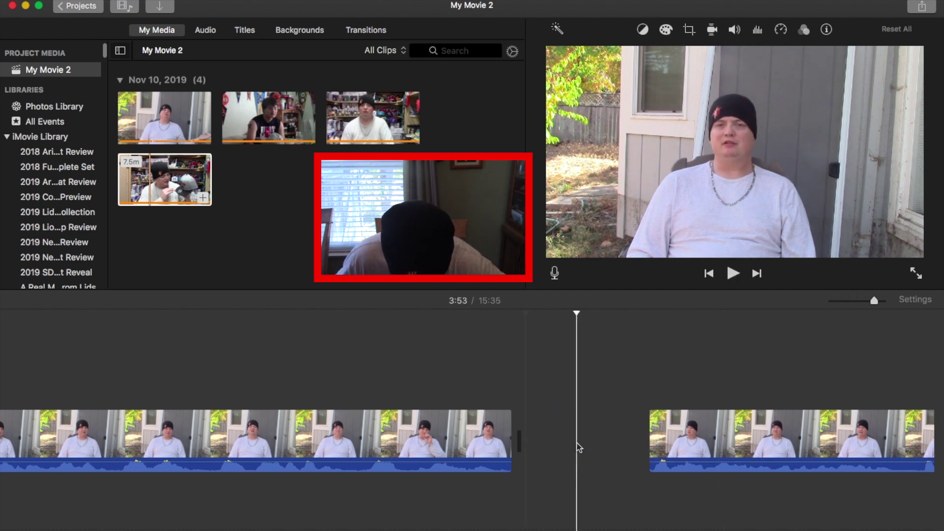
Replay from 3:52 across the join, split the footage twice at 3:56, and delete the 0.3-second piece between the cuts
{"action": "left_click", "coordinate": [458, 449]}
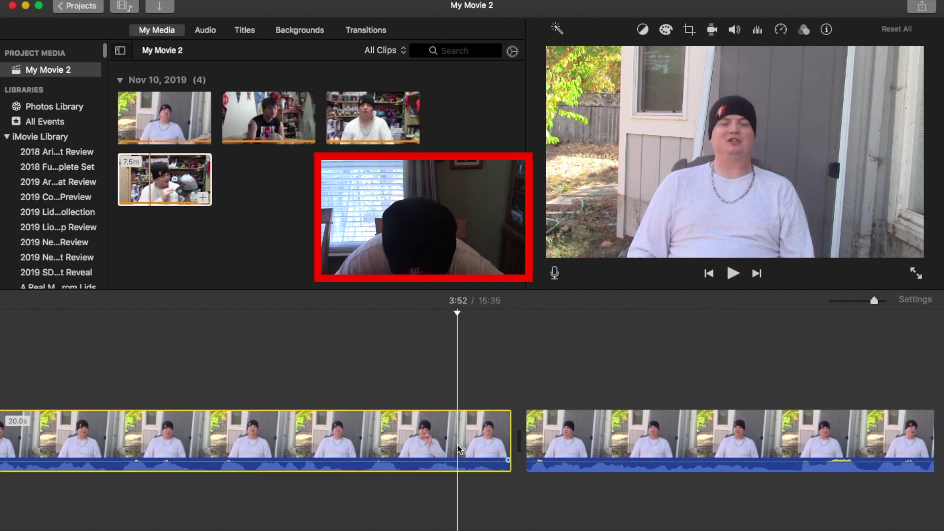
{"action": "key", "text": "space"}
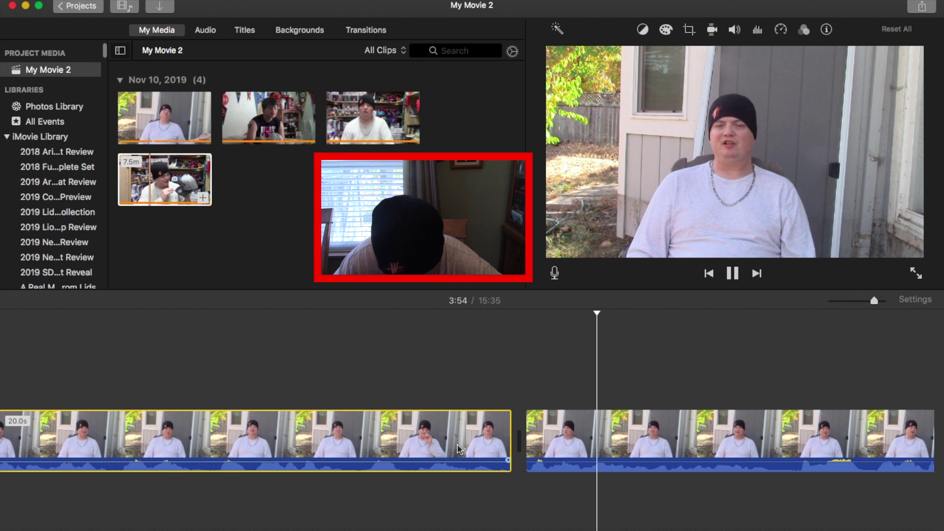
{"action": "key", "text": "space"}
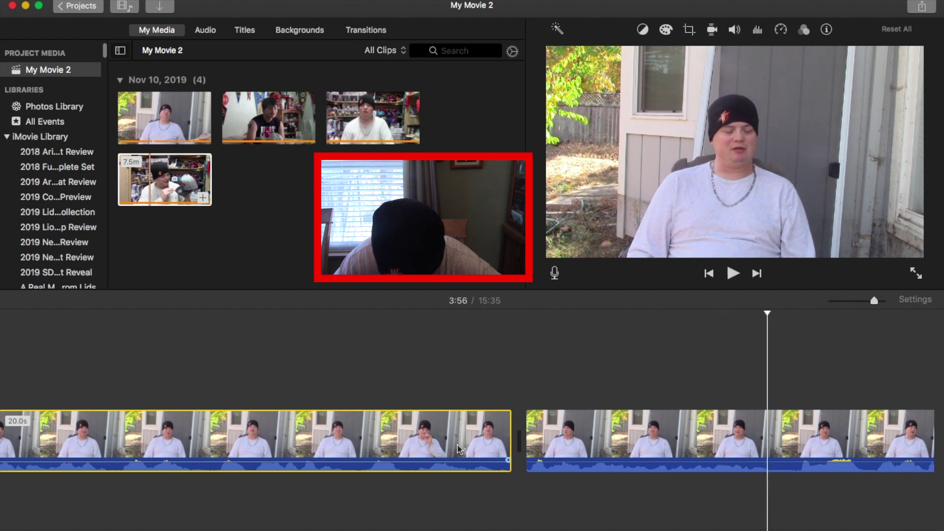
{"action": "key", "text": "space"}
{"action": "key", "text": "super+b"}
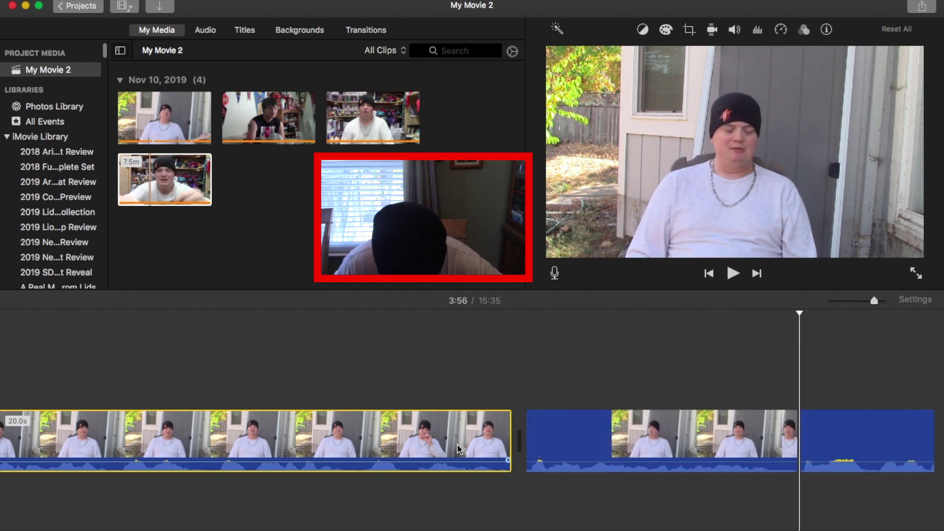
{"action": "left_click", "coordinate": [723, 438]}
{"action": "key", "text": "space"}
{"action": "key", "text": "space"}
{"action": "key", "text": "super+b"}
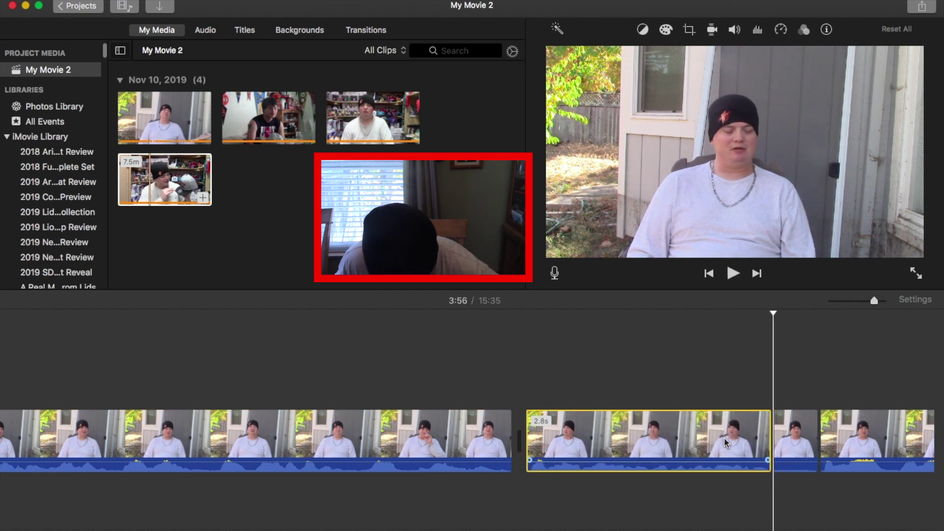
{"action": "left_click", "coordinate": [792, 438]}
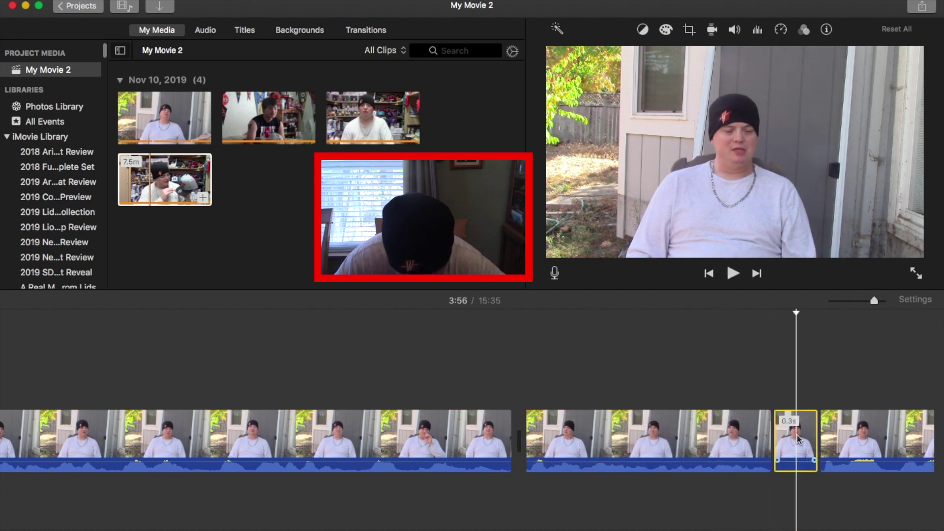
{"action": "key", "text": "Delete"}
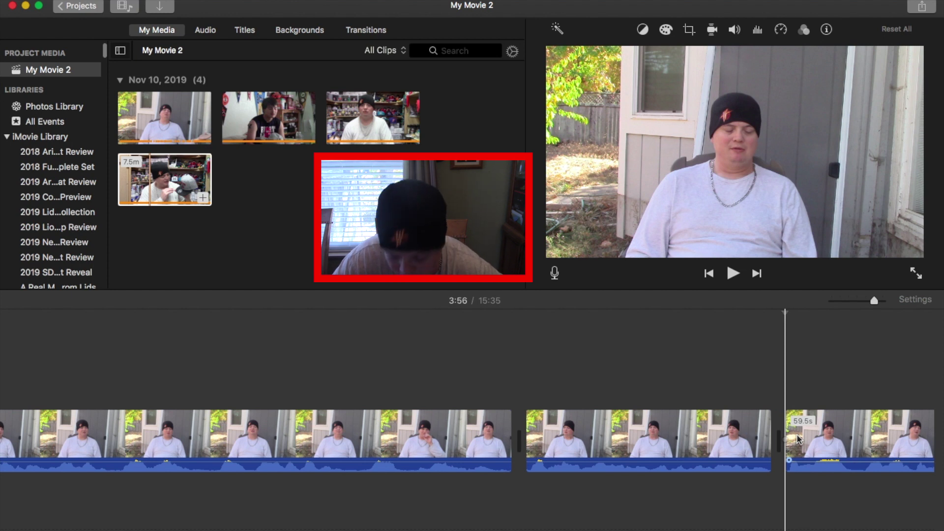
Play on from 3:56, split the footage around 3:59 and at 4:00, and delete the short piece between the cuts
{"action": "key", "text": "space"}
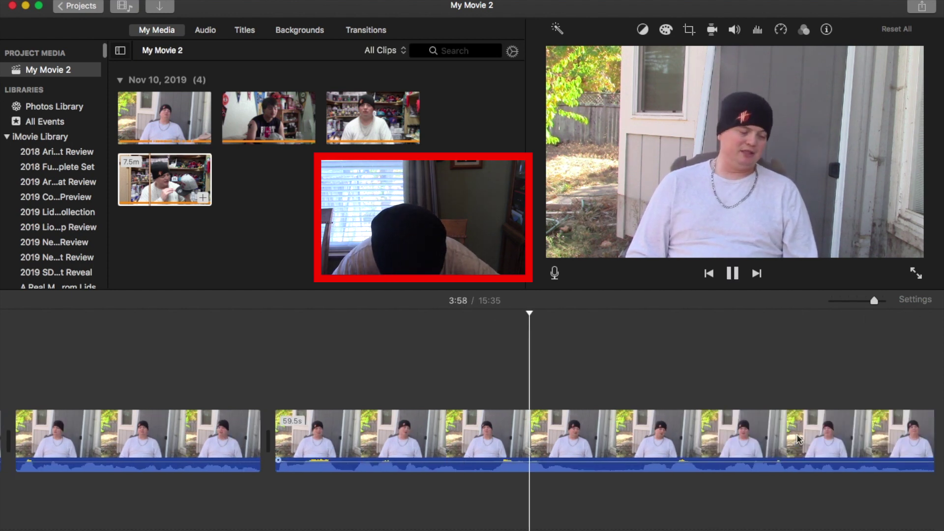
{"action": "key", "text": "space"}
{"action": "key", "text": "super+b"}
{"action": "key", "text": "space"}
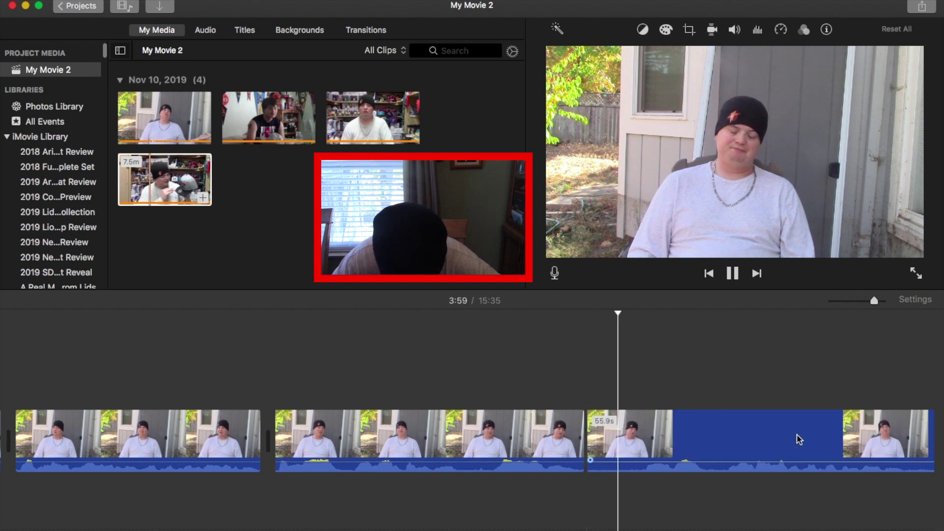
{"action": "key", "text": "space"}
{"action": "key", "text": "super+b"}
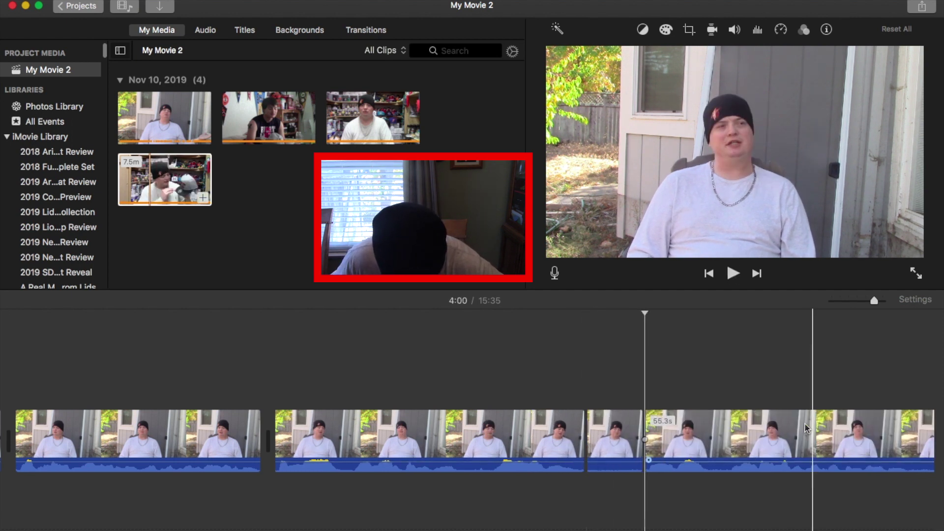
{"action": "left_click", "coordinate": [601, 424]}
{"action": "key", "text": "Delete"}
Play on to 4:00, split the footage twice there, delete the 0.1-second piece between the cuts, and resume playback
{"action": "key", "text": "space"}
{"action": "key", "text": "space"}
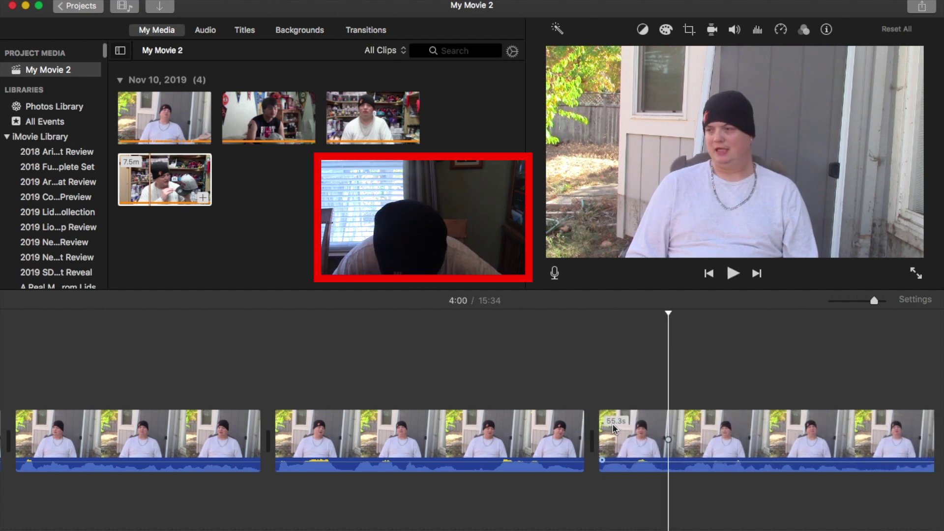
{"action": "key", "text": "super+b"}
{"action": "key", "text": "space"}
{"action": "key", "text": "space"}
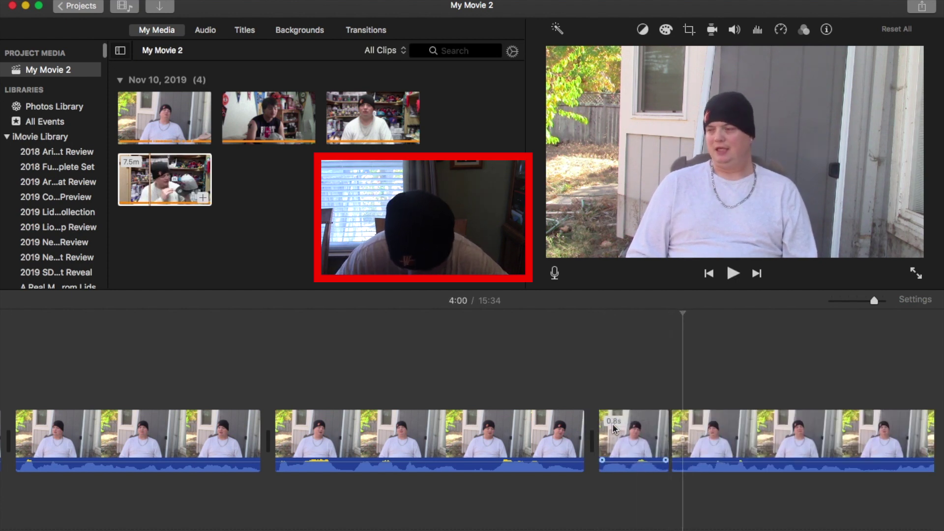
{"action": "key", "text": "super+v"}
{"action": "left_click", "coordinate": [687, 432]}
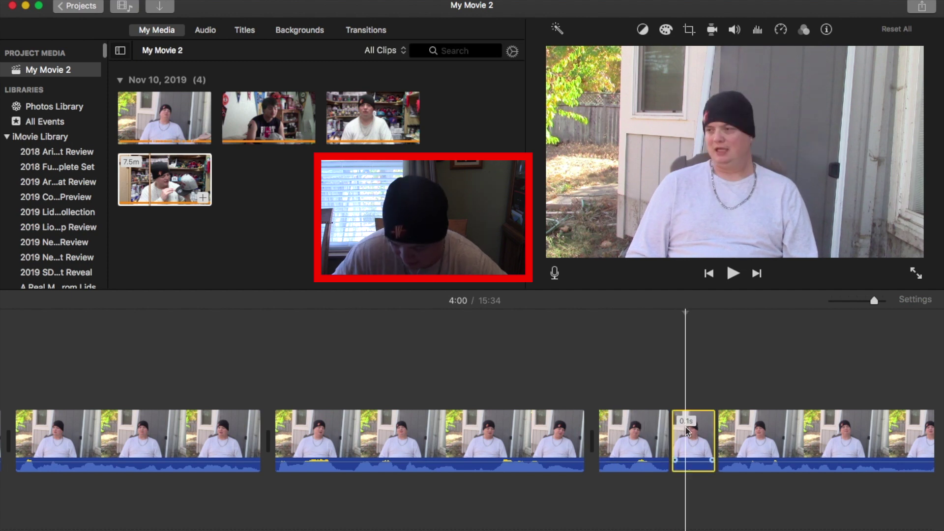
{"action": "key", "text": "Delete"}
{"action": "key", "text": "space"}
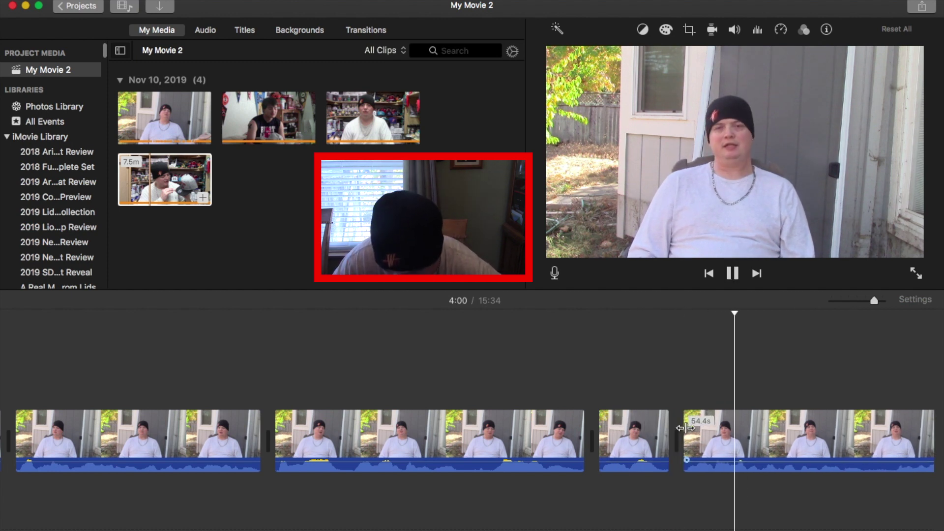
Pause around 4:02, split the footage twice there, and delete the short piece between the cuts
{"action": "key", "text": "space"}
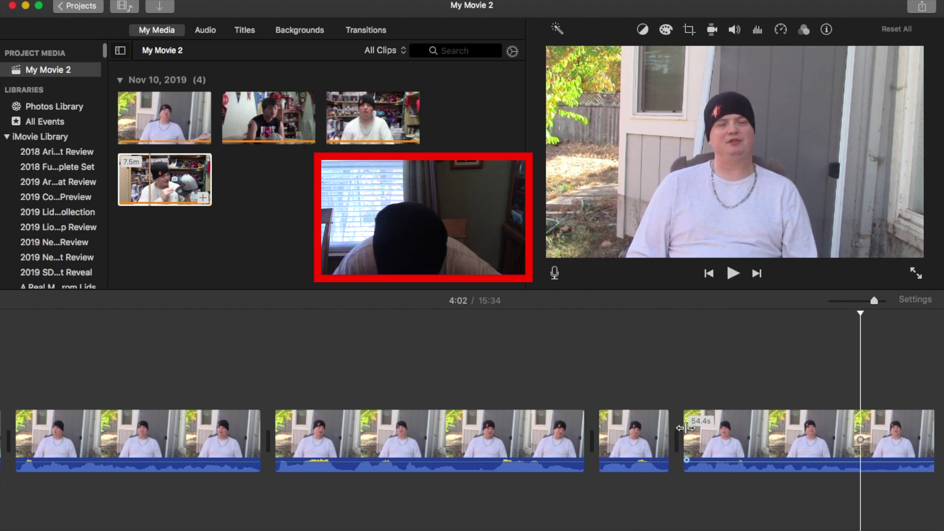
{"action": "key", "text": "super+b"}
{"action": "key", "text": "super+b"}
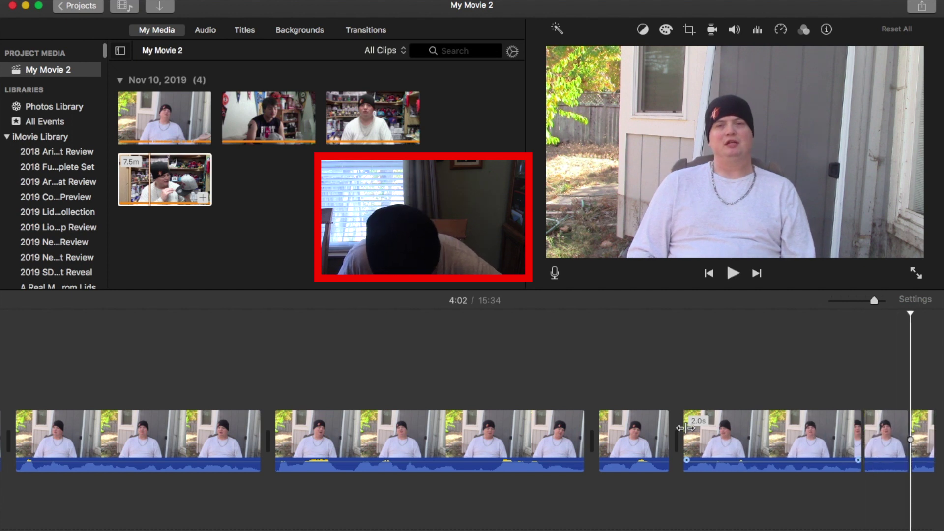
{"action": "left_click", "coordinate": [878, 434]}
{"action": "key", "text": "Delete"}
Play on to 4:05, split the footage twice there, and delete the short piece between the cuts
{"action": "key", "text": "space"}
{"action": "key", "text": "space"}
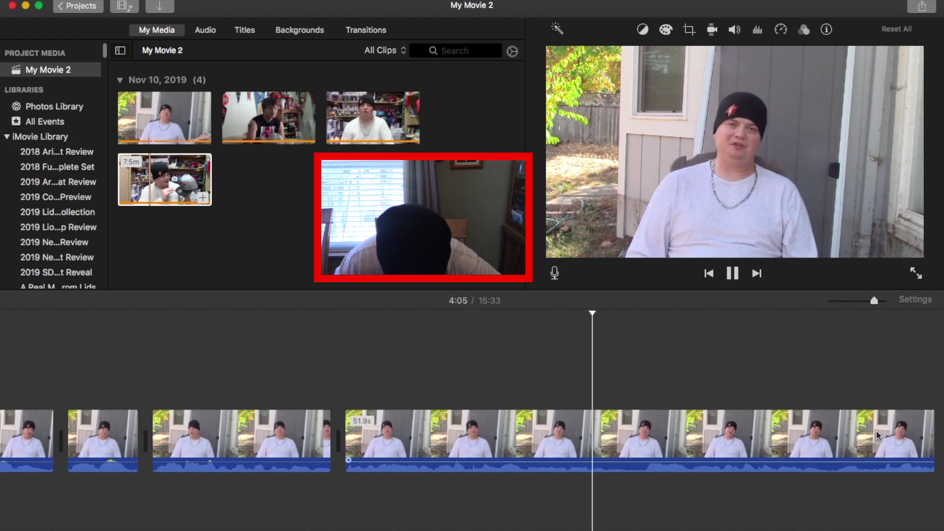
{"action": "key", "text": "super+b"}
{"action": "key", "text": "space"}
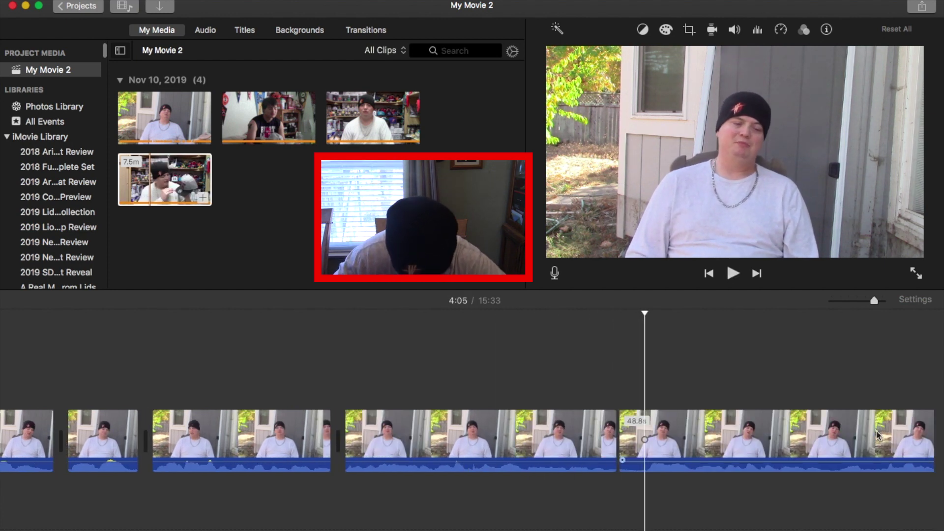
{"action": "key", "text": "super+b"}
{"action": "left_click", "coordinate": [625, 438]}
{"action": "key", "text": "Delete"}
Play on to 4:12, splitting the footage at the start and end of each pause from about 4:10
{"action": "key", "text": "space"}
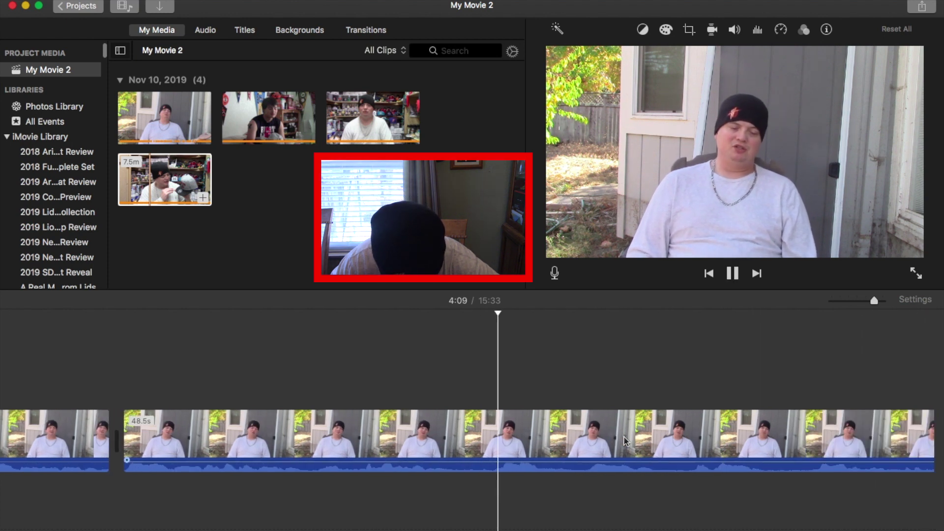
{"action": "key", "text": "cmd+b"}
{"action": "key", "text": "space"}
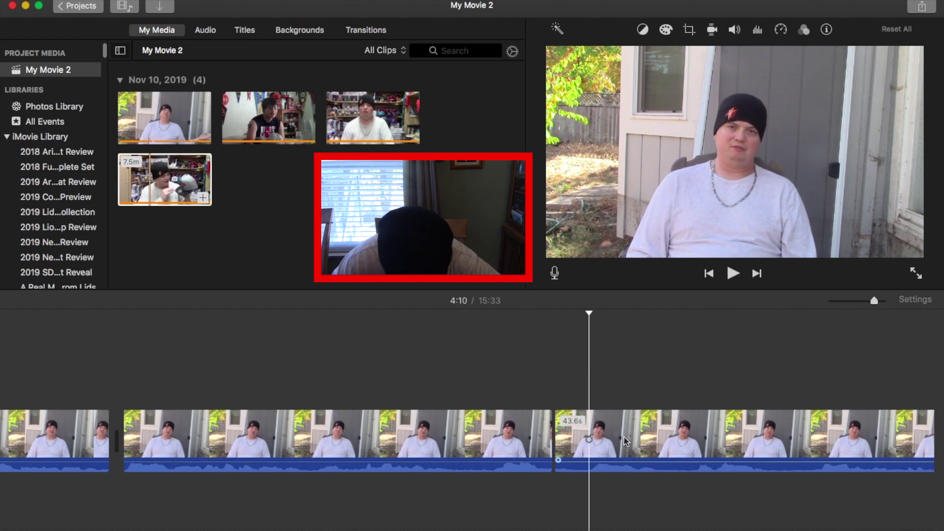
{"action": "key", "text": "space"}
{"action": "key", "text": "super+b"}
{"action": "key", "text": "space"}
{"action": "key", "text": "super+b"}
{"action": "key", "text": "space"}
{"action": "key", "text": "space"}
{"action": "key", "text": "super+b"}
{"action": "key", "text": "space"}
{"action": "key", "text": "space"}
{"action": "key", "text": "space"}
{"action": "key", "text": "space"}
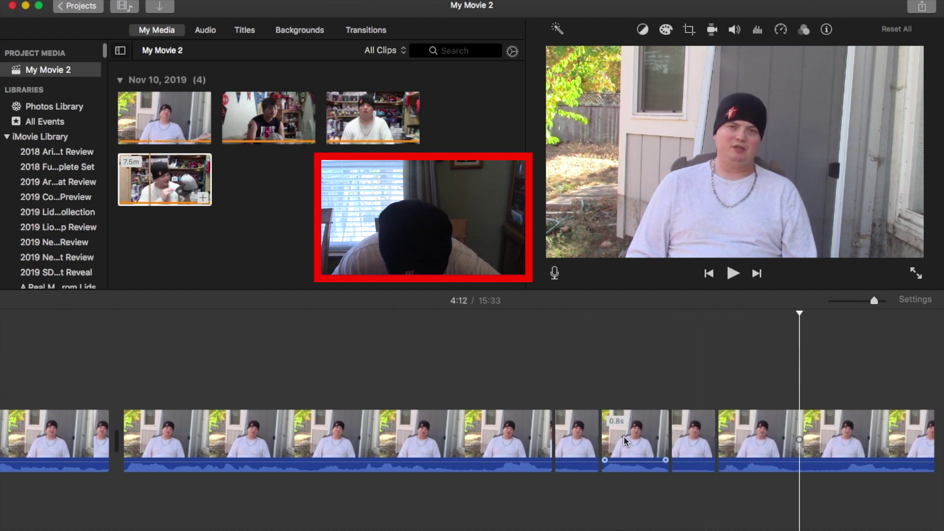
Split the footage at 4:12 and again at 4:13 around the next pause
{"action": "key", "text": "super+b"}
{"action": "key", "text": "space"}
{"action": "key", "text": "space"}
{"action": "key", "text": "Left"}
{"action": "key", "text": "Left"}
{"action": "key", "text": "Left"}
{"action": "key", "text": "Left"}
{"action": "key", "text": "super+b"}
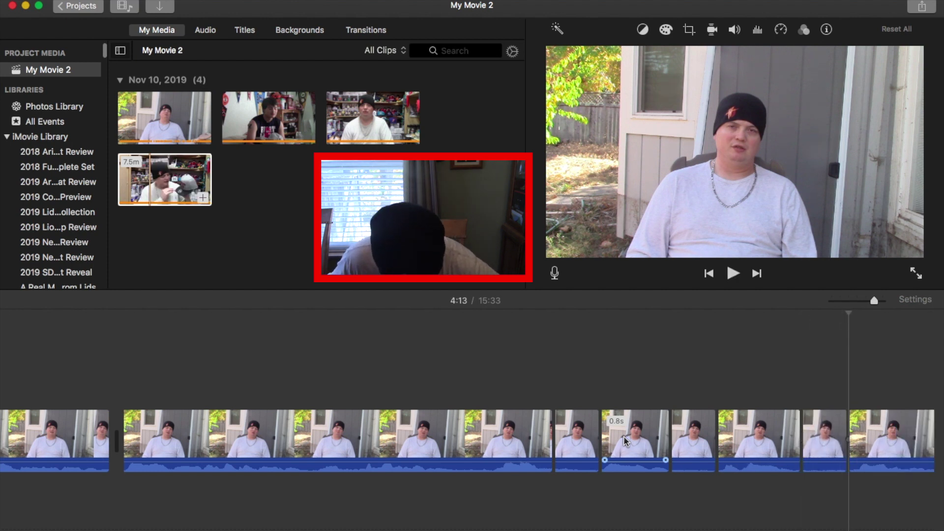
Delete the three 0.4-second pause pieces between 4:10 and 4:13 together
{"action": "left_click", "coordinate": [574, 450]}
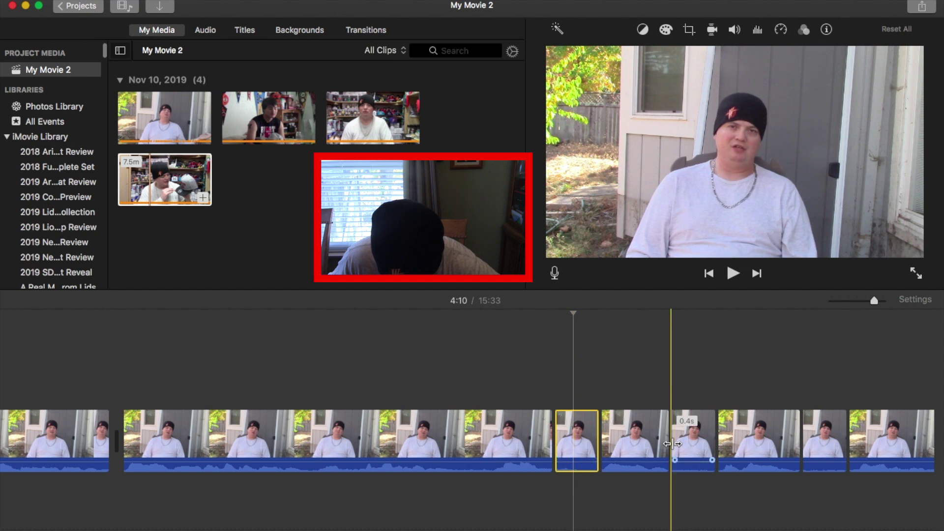
{"action": "left_click", "coordinate": [694, 443], "text": "super"}
{"action": "left_click", "coordinate": [816, 441], "text": "super"}
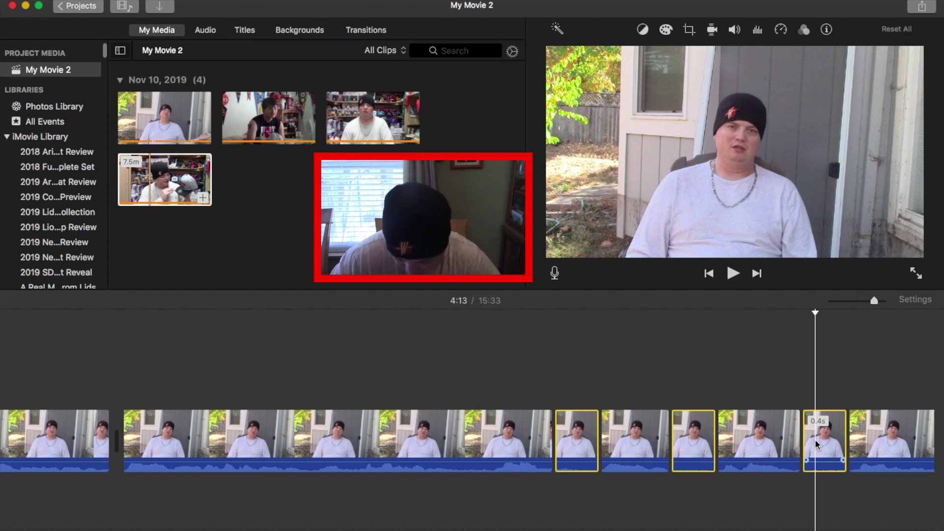
{"action": "key", "text": "Delete"}
Replay the passage around 4:09, split the footage twice there, and delete the 0.4-second piece between the cuts
{"action": "left_click", "coordinate": [408, 442]}
{"action": "key", "text": "space"}
{"action": "key", "text": "space"}
{"action": "key", "text": "space"}
{"action": "key", "text": "space"}
{"action": "key", "text": "cmd+b"}
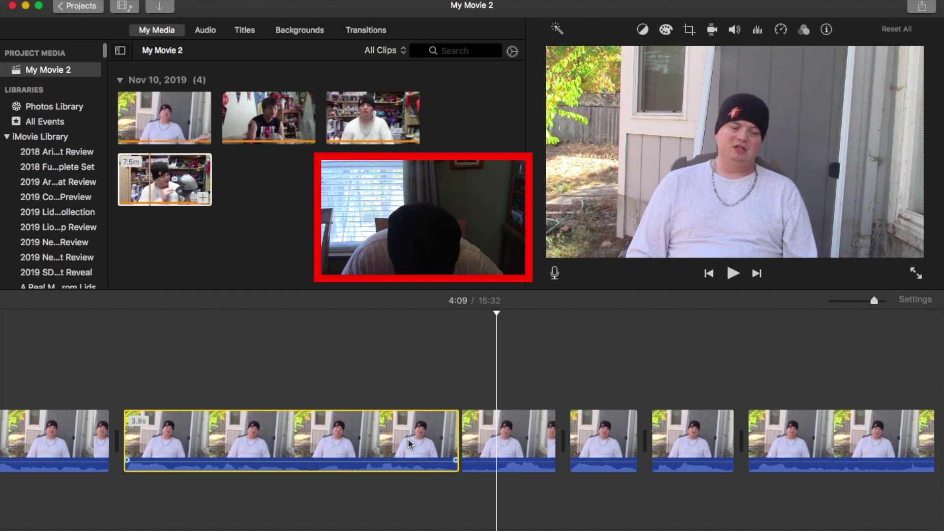
{"action": "left_click", "coordinate": [490, 440]}
{"action": "key", "text": "cmd+b"}
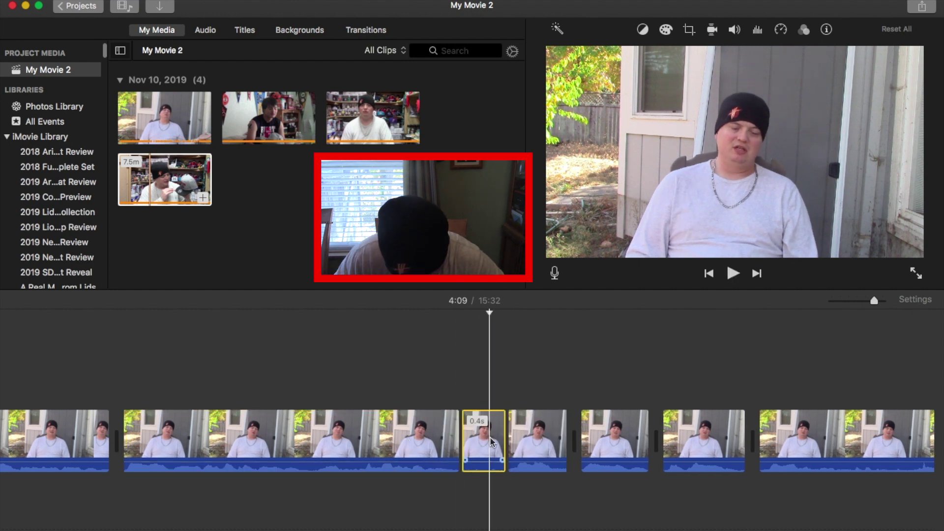
{"action": "key", "text": "Delete"}
Replay from 4:09 across the joins, split the footage at 4:12 and 4:13, and delete the piece between the cuts
{"action": "left_click", "coordinate": [423, 435]}
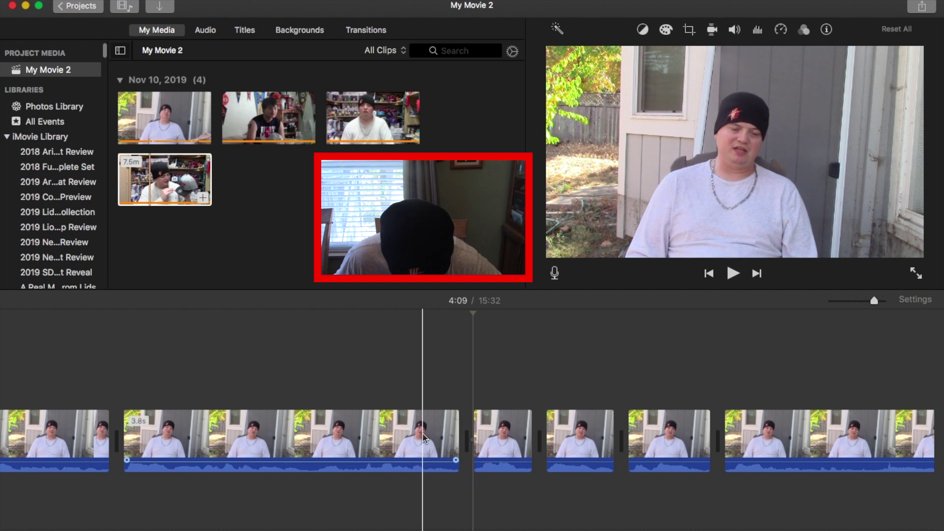
{"action": "key", "text": "space"}
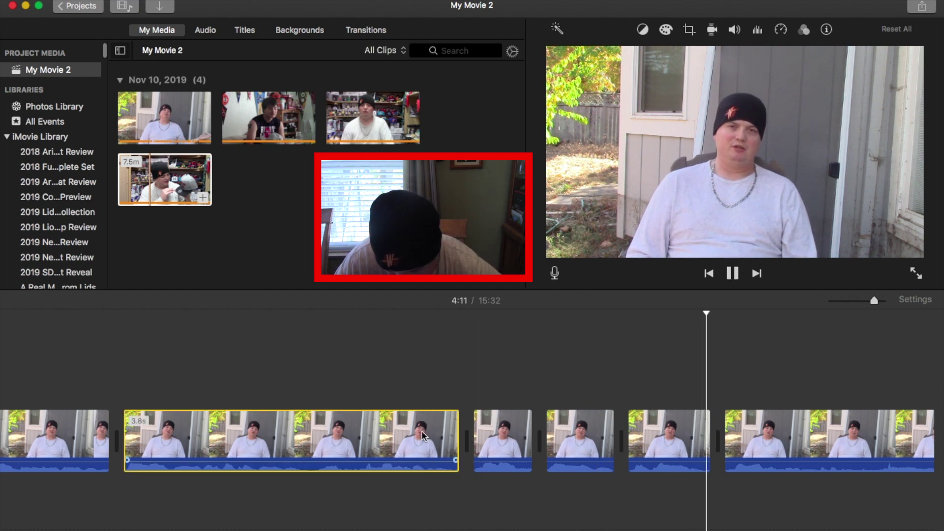
{"action": "key", "text": "super+b"}
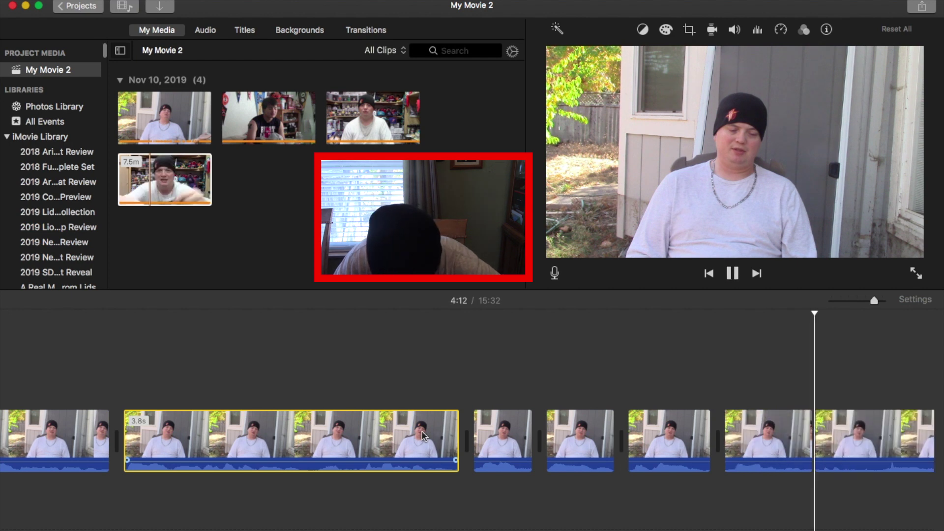
{"action": "key", "text": "space"}
{"action": "key", "text": "Left"}
{"action": "key", "text": "Left"}
{"action": "key", "text": "Left"}
{"action": "key", "text": "Left"}
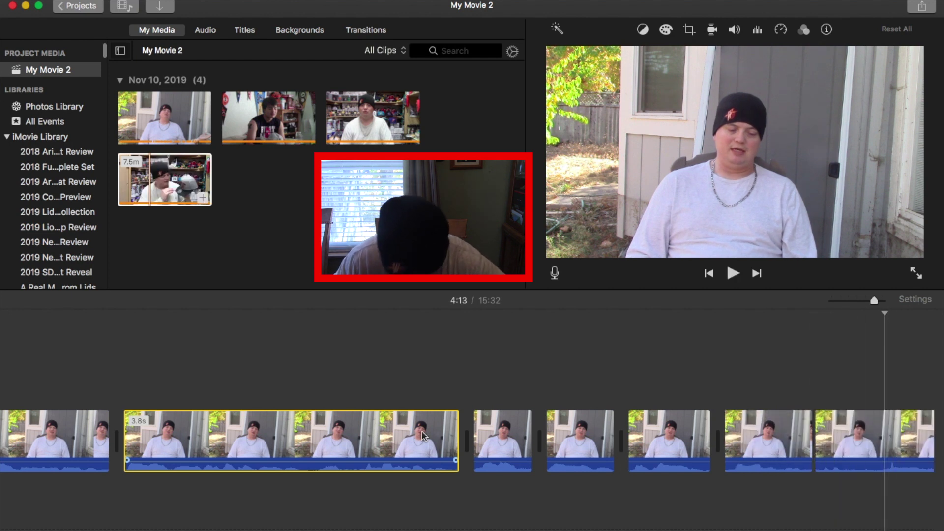
{"action": "key", "text": "super+b"}
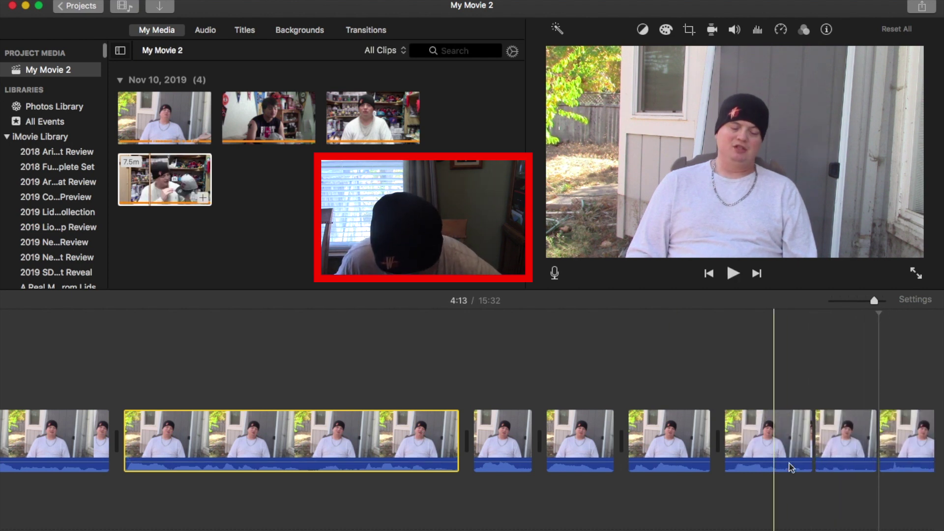
{"action": "left_click", "coordinate": [852, 435]}
{"action": "key", "text": "Delete"}
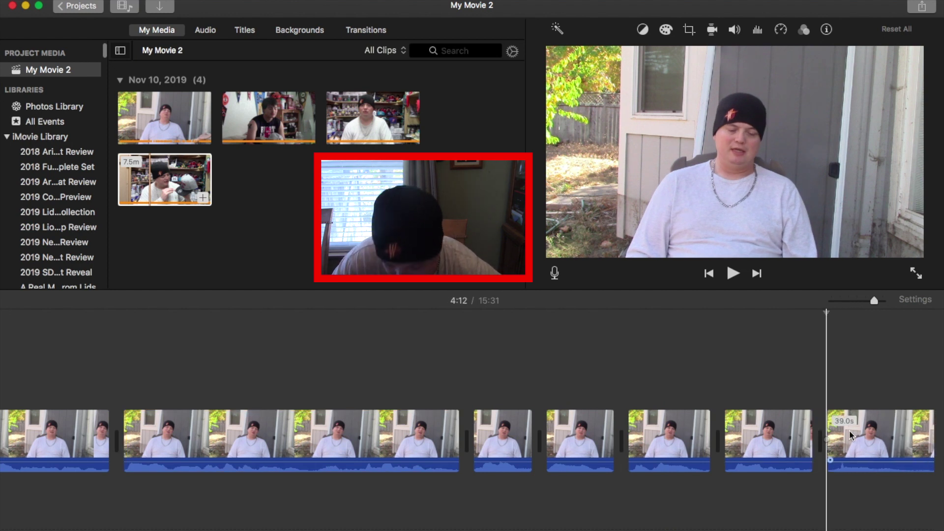
Play on to 4:15, split the footage twice there, and delete the short piece between the cuts
{"action": "key", "text": "space"}
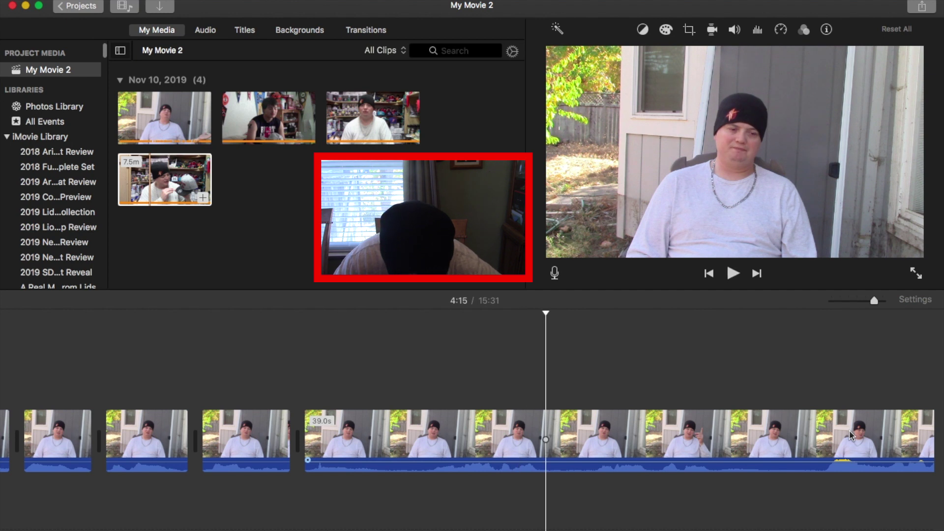
{"action": "key", "text": "super+b"}
{"action": "key", "text": "space"}
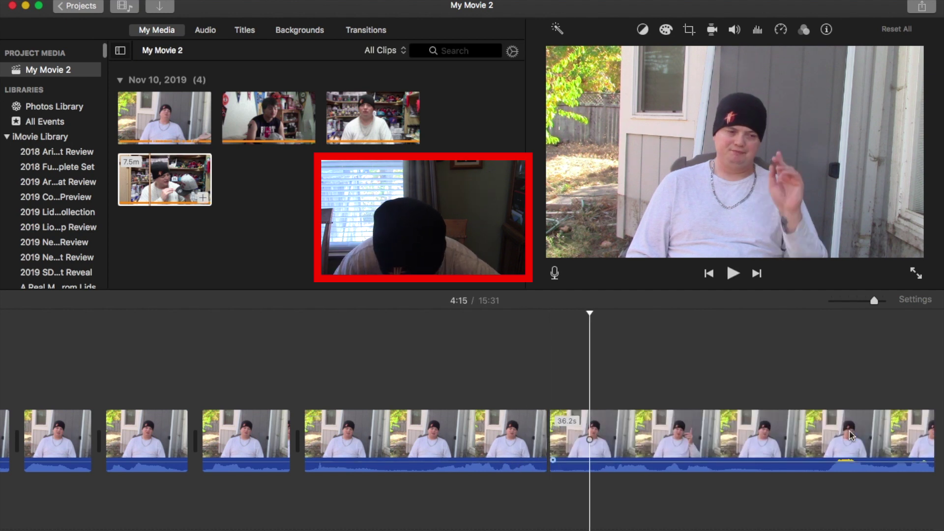
{"action": "key", "text": "super+b"}
{"action": "key", "text": "space"}
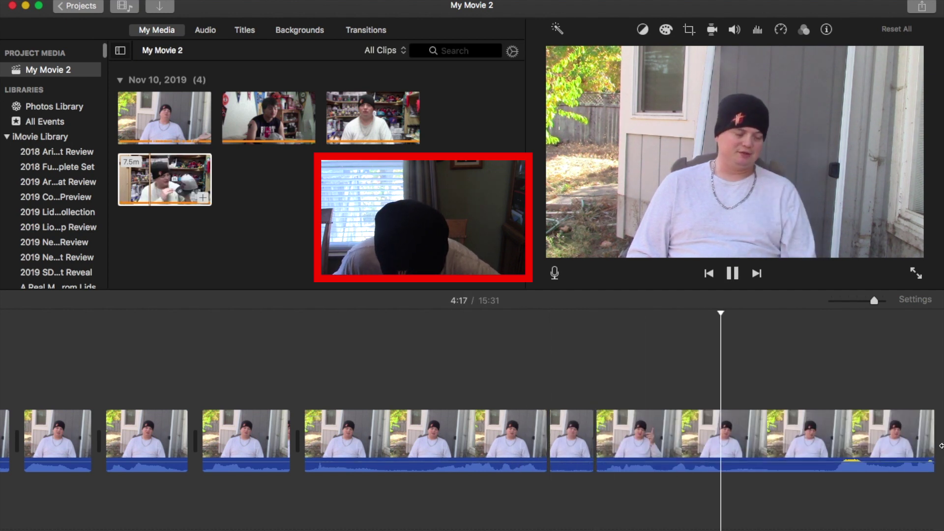
{"action": "key", "text": "space"}
{"action": "left_click", "coordinate": [577, 437]}
{"action": "key", "text": "Delete"}
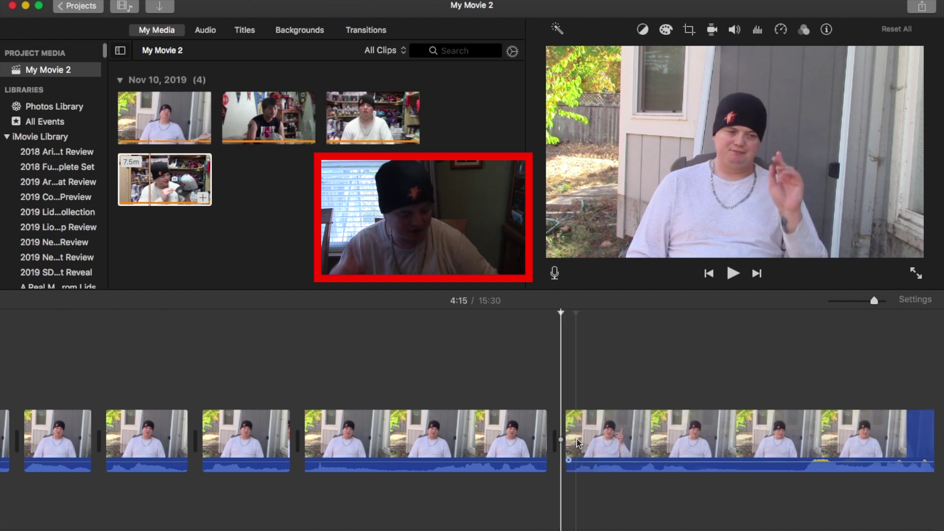
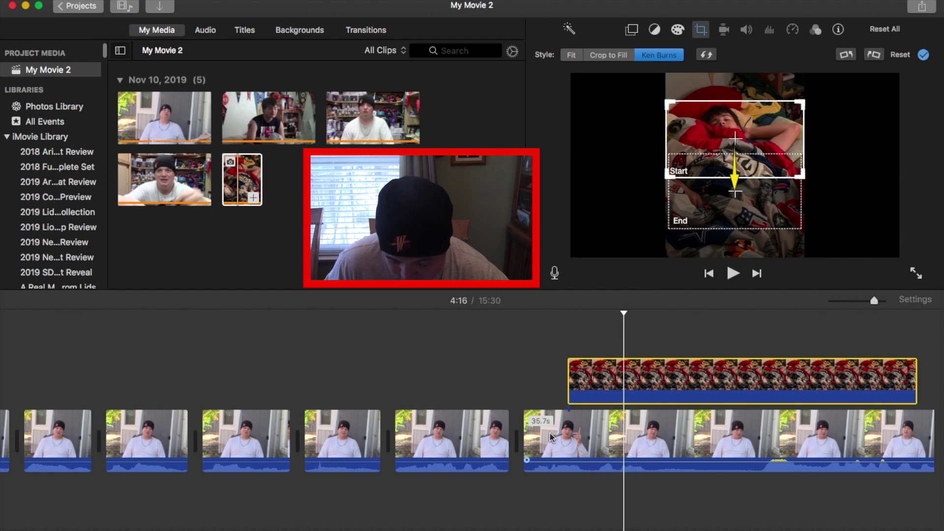
Play briefly at 4:15 and check the video overlay settings of the photo placed above the main clip
{"action": "key", "text": "space"}
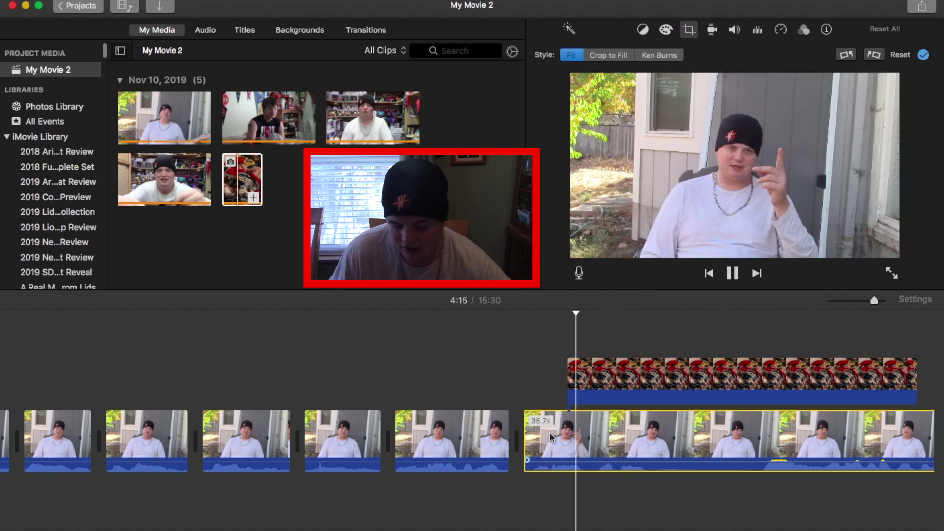
{"action": "left_click", "coordinate": [631, 383]}
{"action": "left_click", "coordinate": [632, 29]}
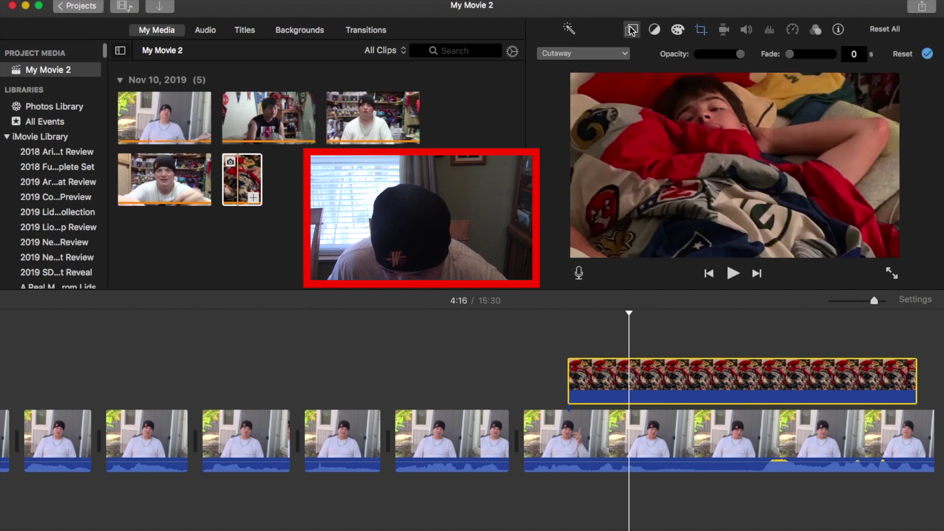
{"action": "left_click", "coordinate": [550, 442]}
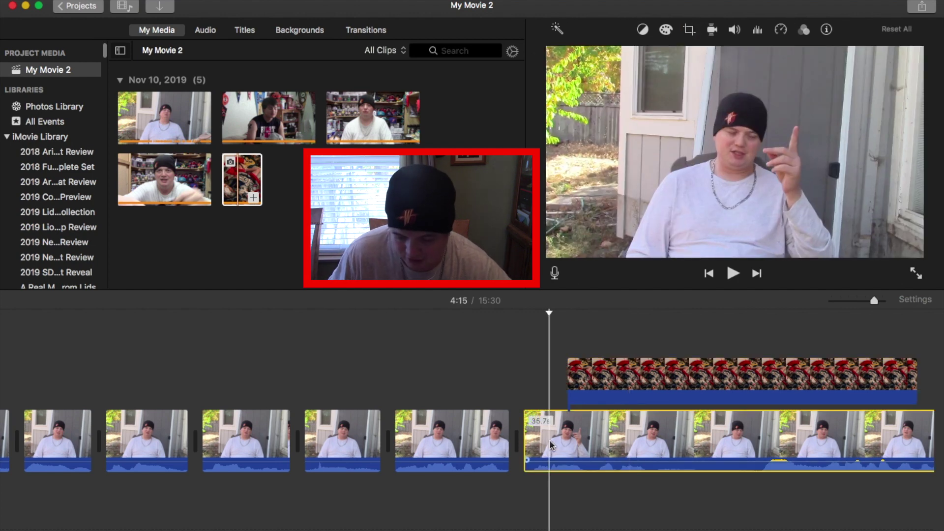
{"action": "left_click", "coordinate": [609, 379]}
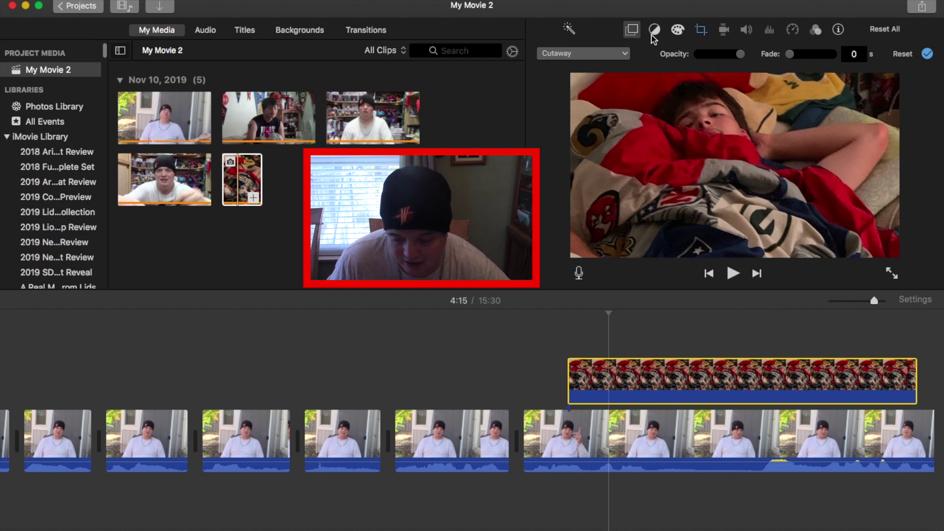
{"action": "left_click", "coordinate": [633, 34]}
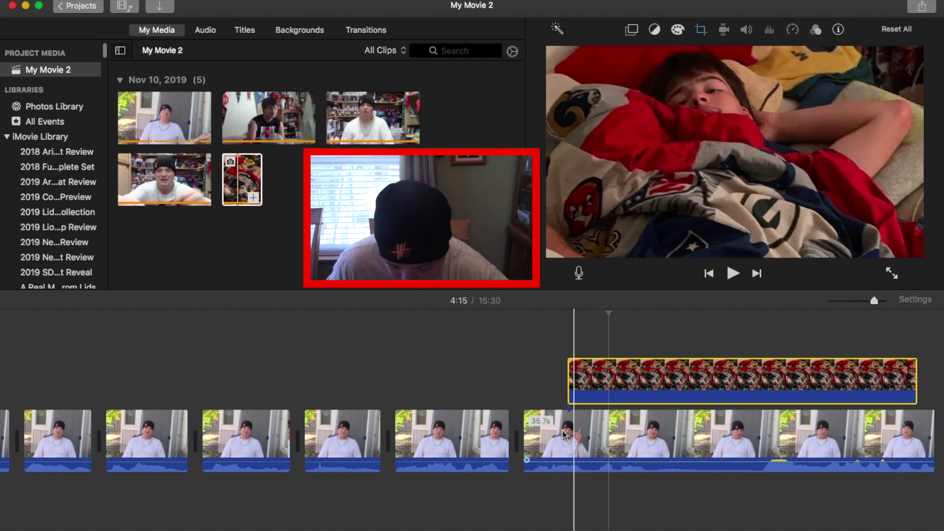
Play the passage from 4:15 to 4:18 to preview the photo overlay's movement
{"action": "left_click", "coordinate": [538, 442]}
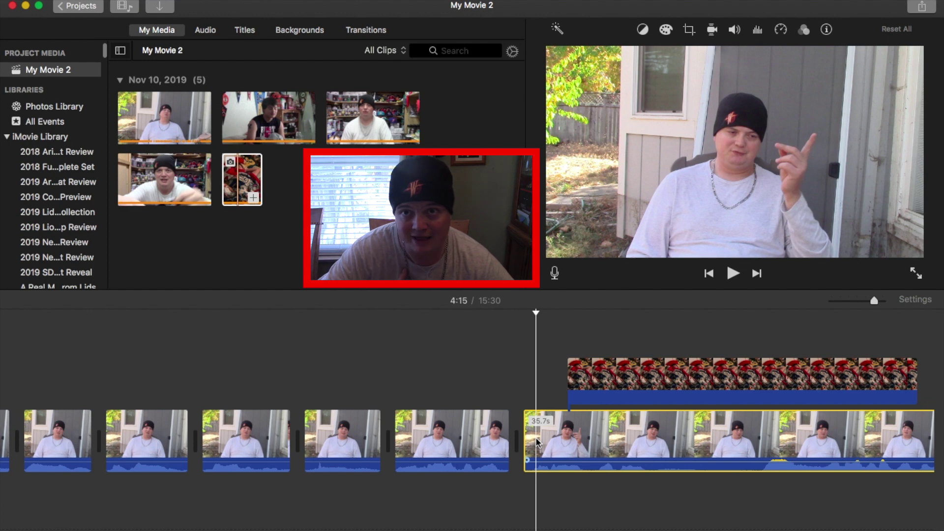
{"action": "key", "text": "space"}
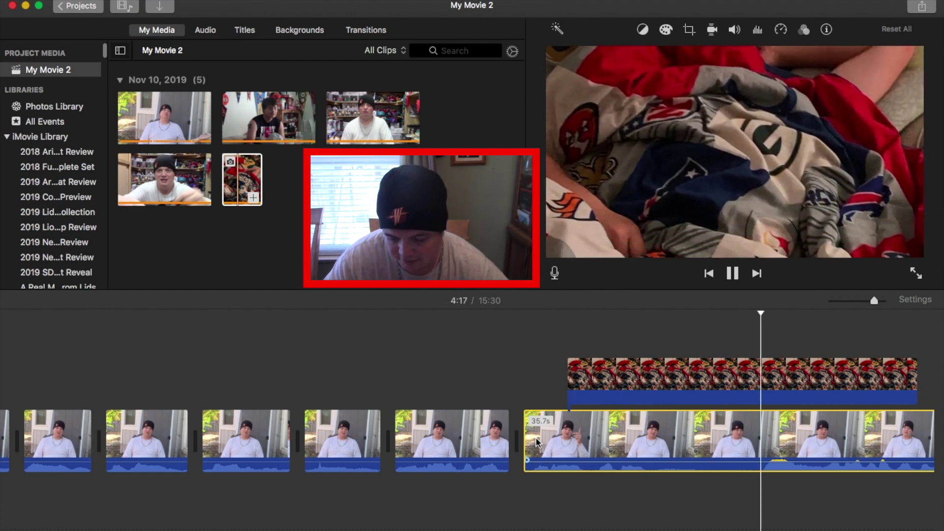
{"action": "key", "text": "space"}
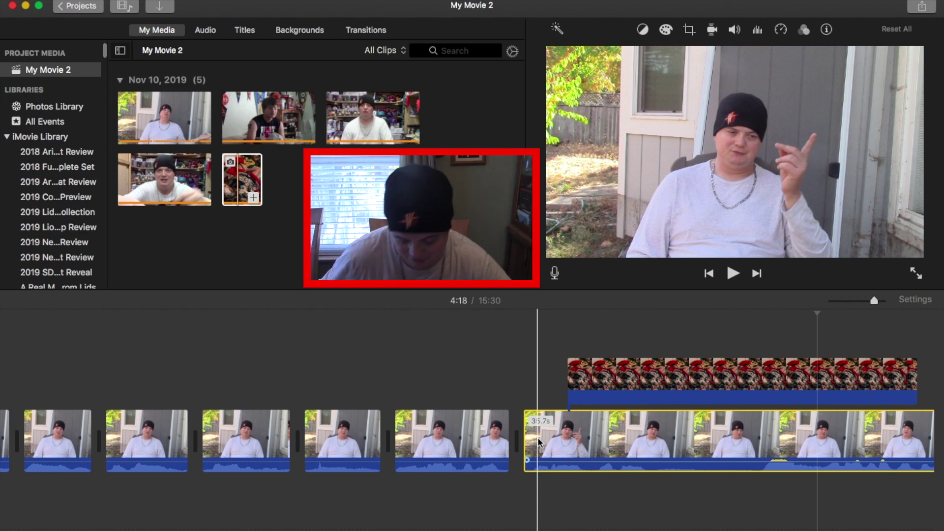
Set the crop style of the 4-second photo overlay to Fit
{"action": "left_click", "coordinate": [621, 373]}
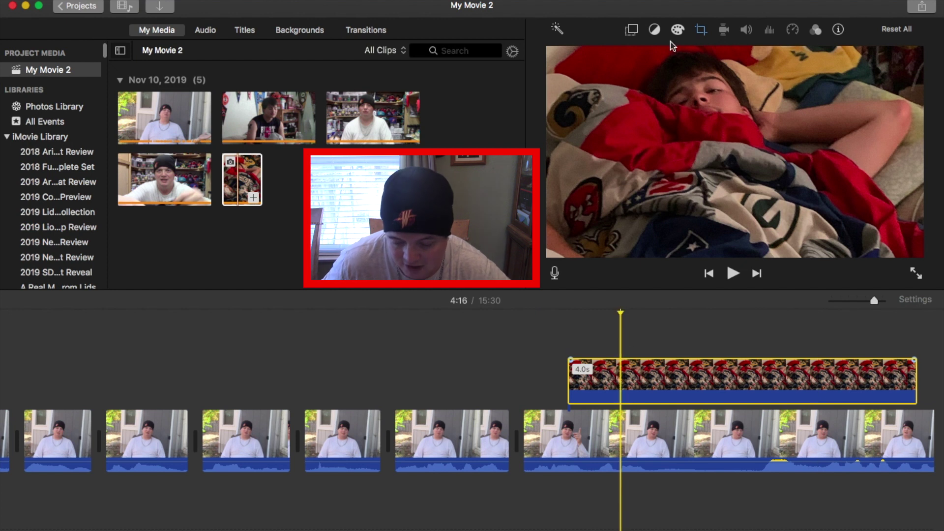
{"action": "left_click", "coordinate": [702, 30]}
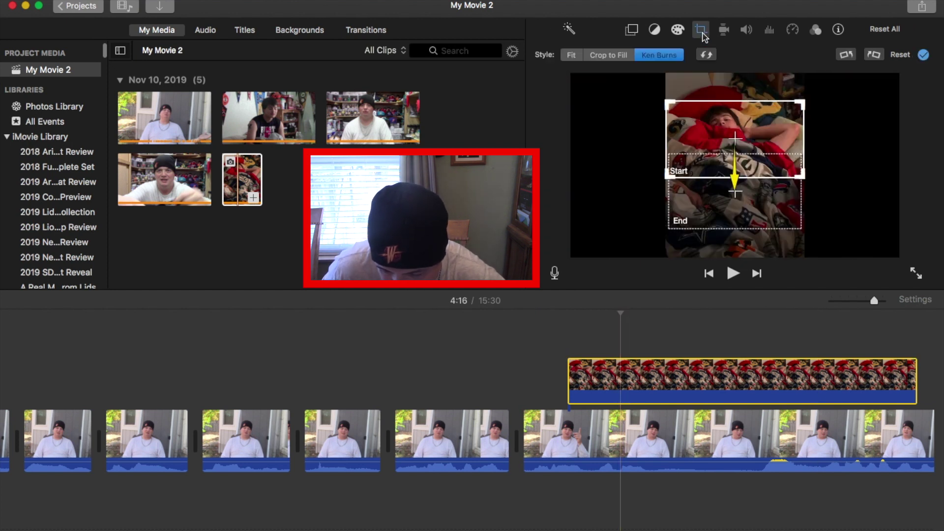
{"action": "left_click", "coordinate": [572, 55]}
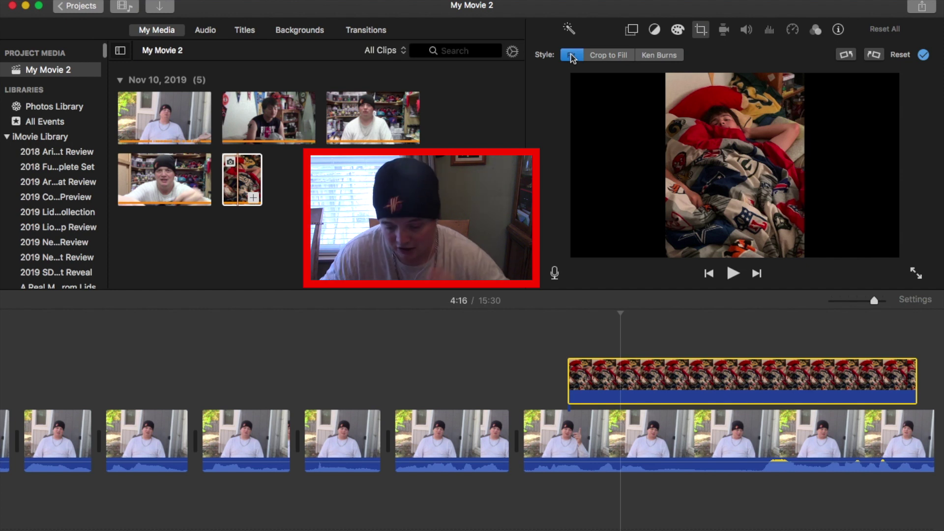
Try the photo overlay as Picture in Picture, enlarged and moved to the upper-right corner of the frame
{"action": "left_click", "coordinate": [632, 30]}
{"action": "left_click", "coordinate": [624, 58]}
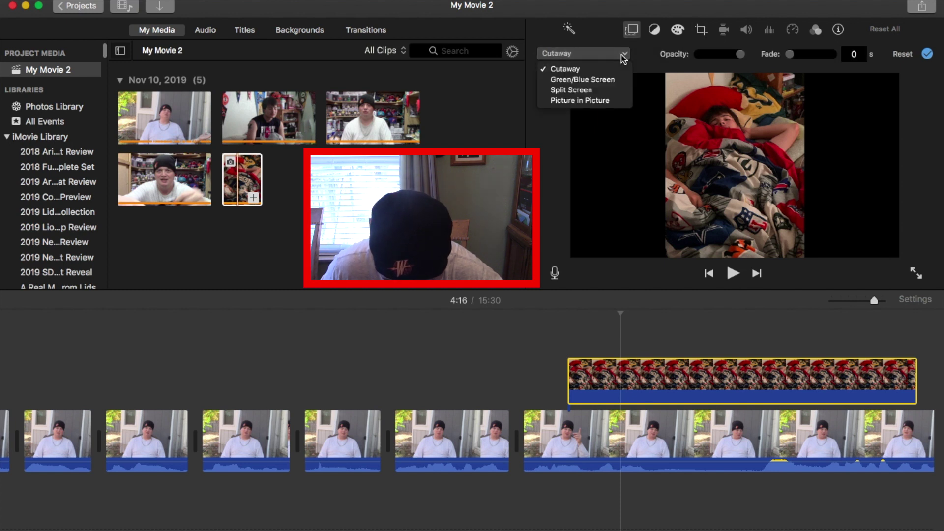
{"action": "left_click", "coordinate": [617, 96]}
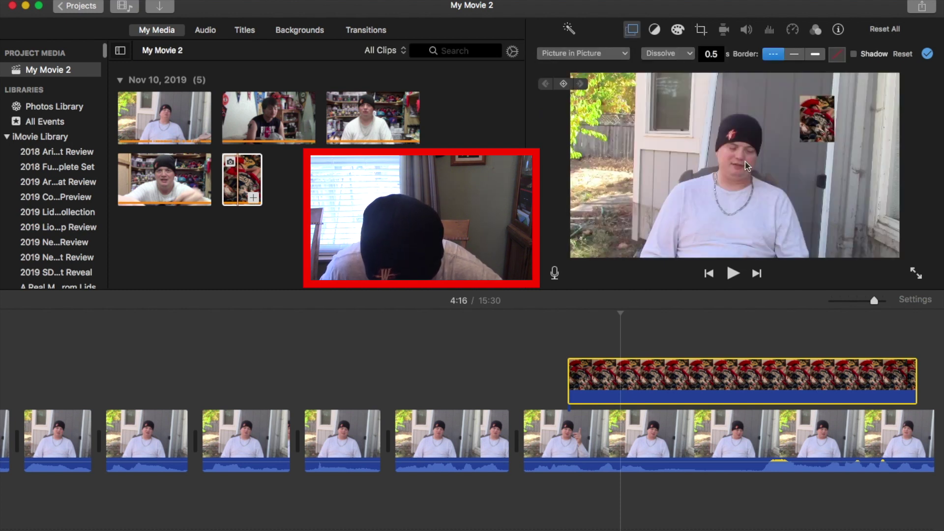
{"action": "left_click_drag", "start_coordinate": [835, 143], "coordinate": [878, 195]}
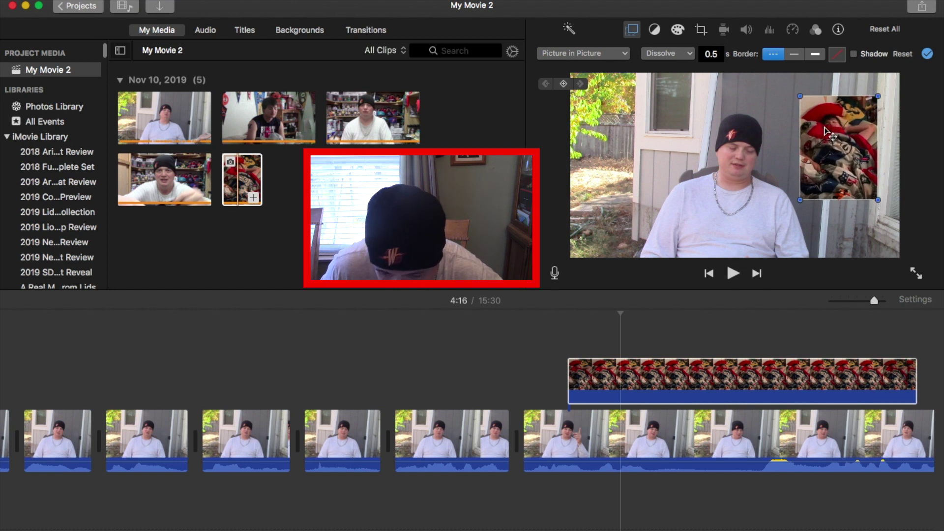
{"action": "left_click_drag", "start_coordinate": [836, 155], "coordinate": [846, 136]}
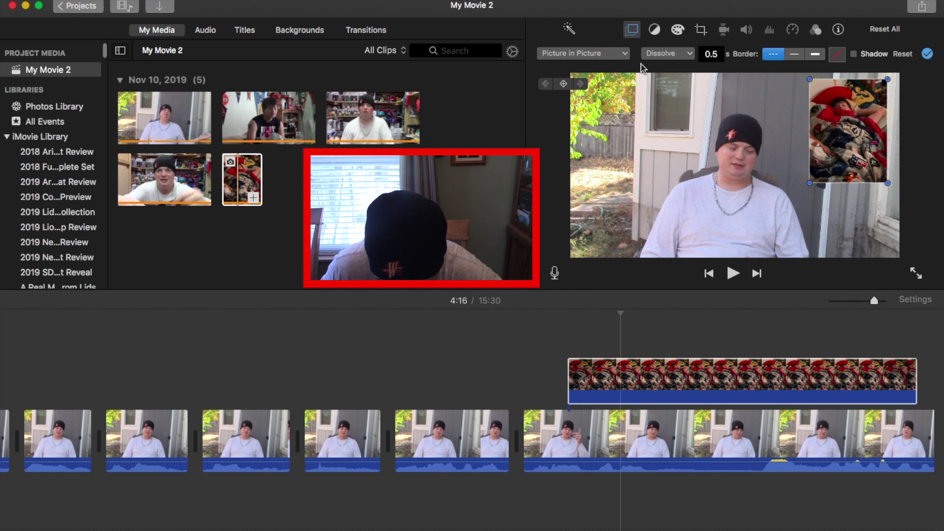
Change the photo overlay to Split Screen with its position set to Top
{"action": "left_click", "coordinate": [624, 55]}
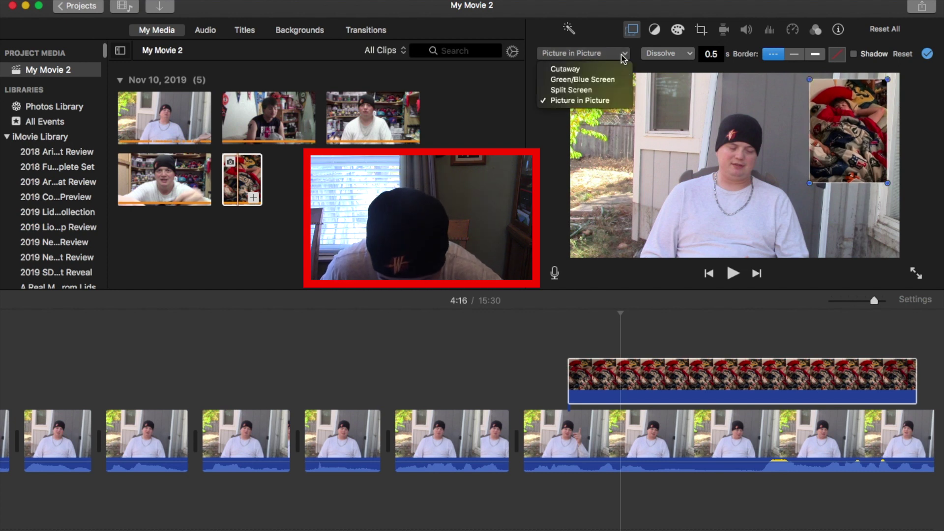
{"action": "left_click", "coordinate": [602, 92]}
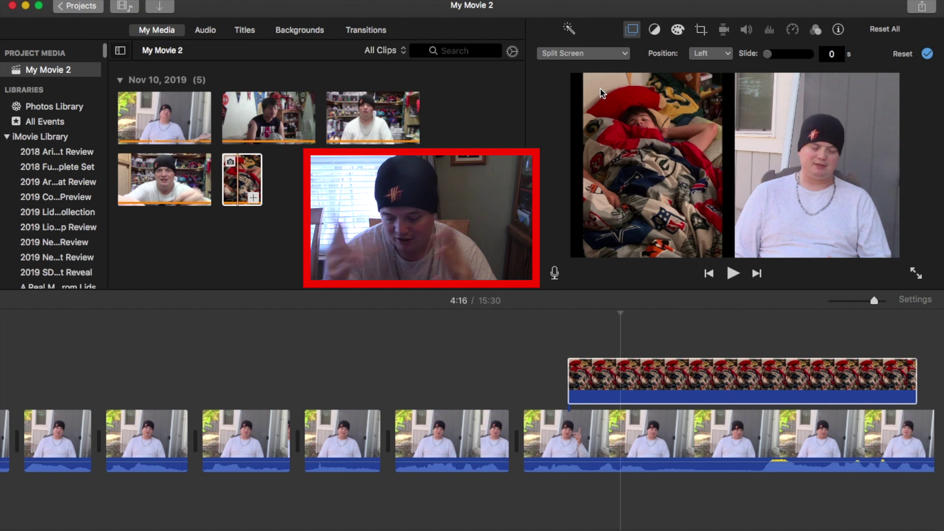
{"action": "left_click", "coordinate": [726, 56]}
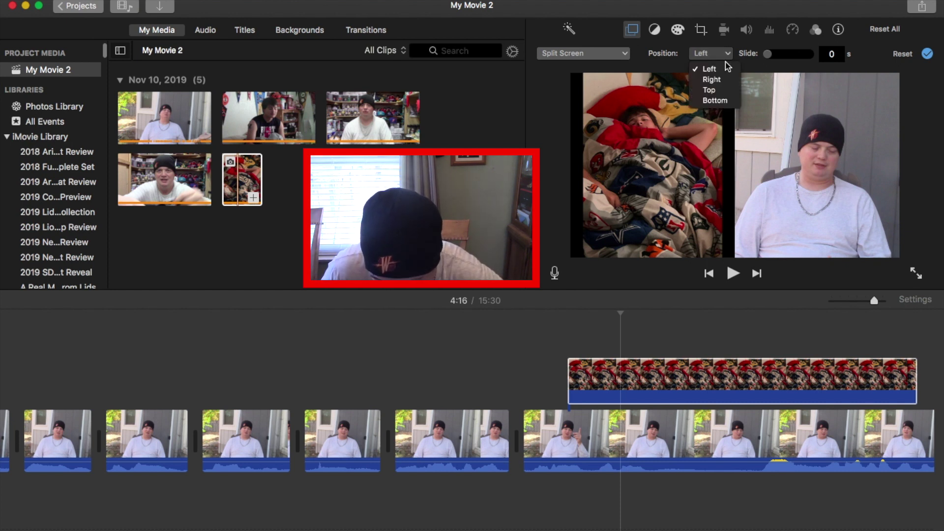
{"action": "left_click", "coordinate": [721, 91]}
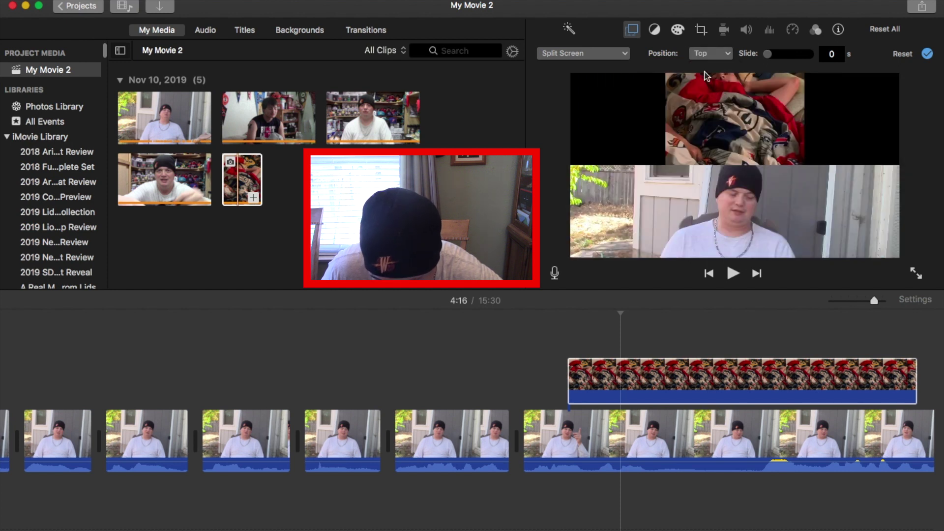
Set the photo's crop style to Crop to Fill and frame its upper half, centred on the person's face
{"action": "left_click", "coordinate": [702, 32]}
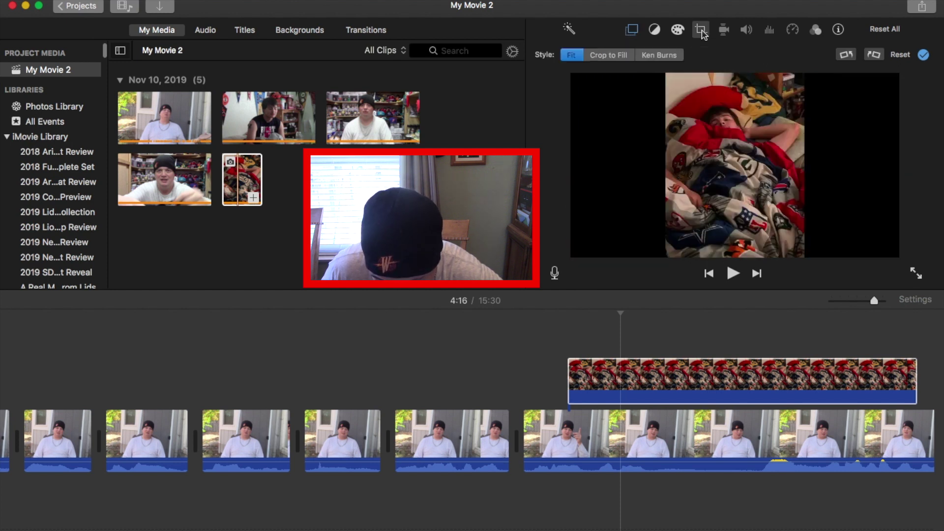
{"action": "left_click", "coordinate": [608, 55]}
{"action": "left_click_drag", "start_coordinate": [673, 178], "coordinate": [576, 182]}
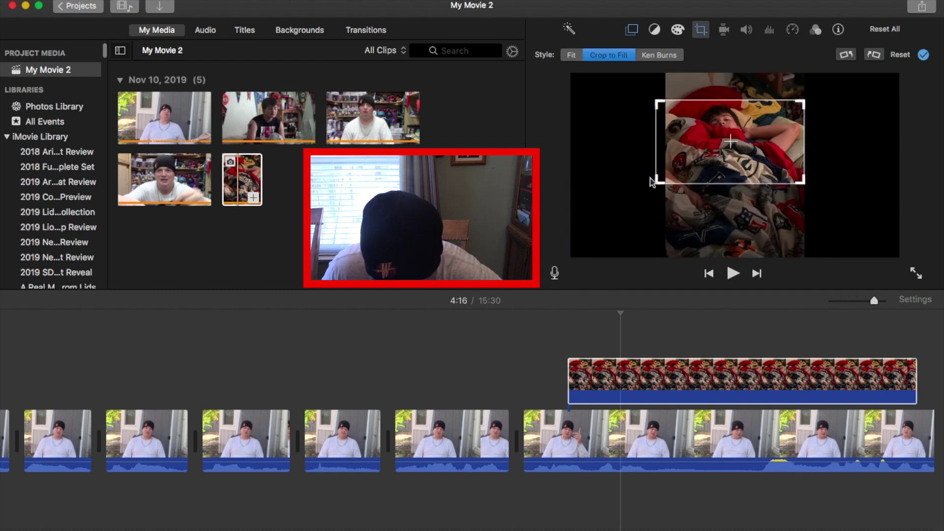
{"action": "left_click_drag", "start_coordinate": [659, 181], "coordinate": [677, 171]}
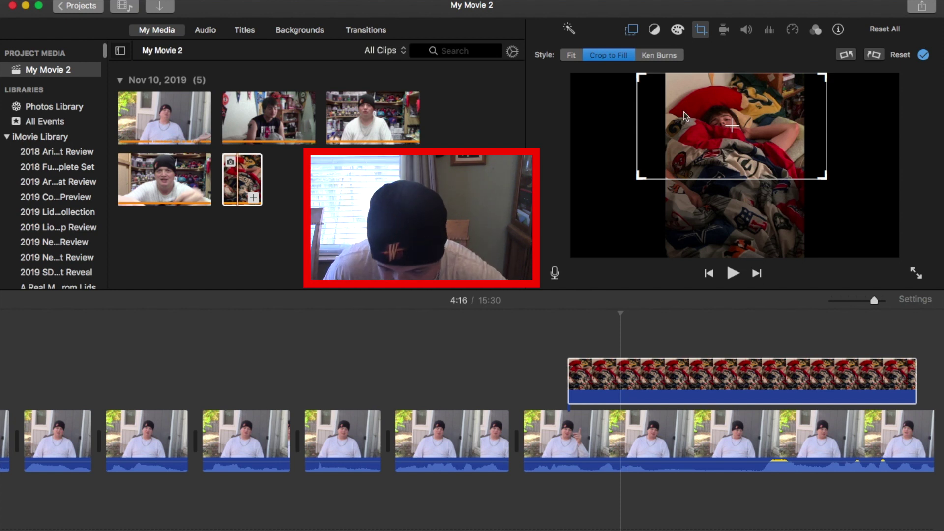
{"action": "left_click_drag", "start_coordinate": [825, 175], "coordinate": [855, 197]}
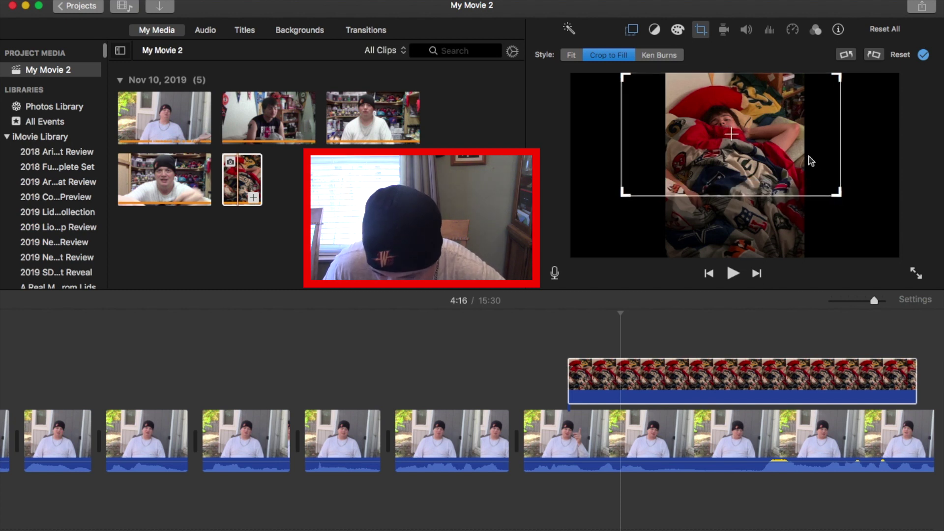
{"action": "left_click_drag", "start_coordinate": [839, 190], "coordinate": [831, 180]}
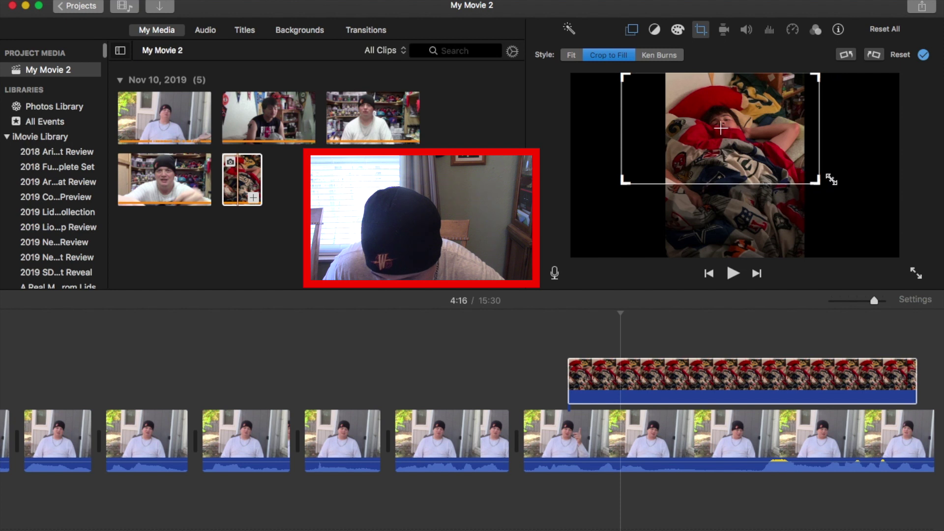
{"action": "left_click_drag", "start_coordinate": [787, 157], "coordinate": [797, 155]}
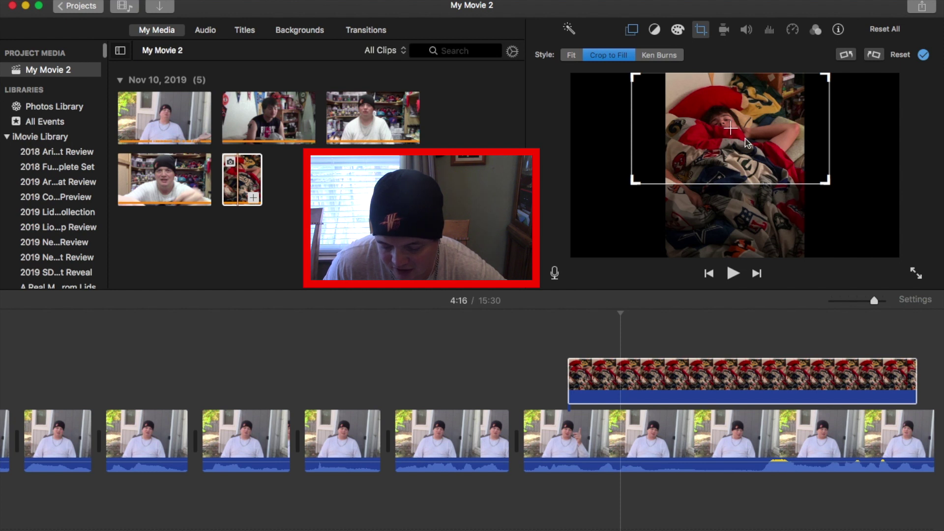
{"action": "left_click_drag", "start_coordinate": [749, 140], "coordinate": [777, 140]}
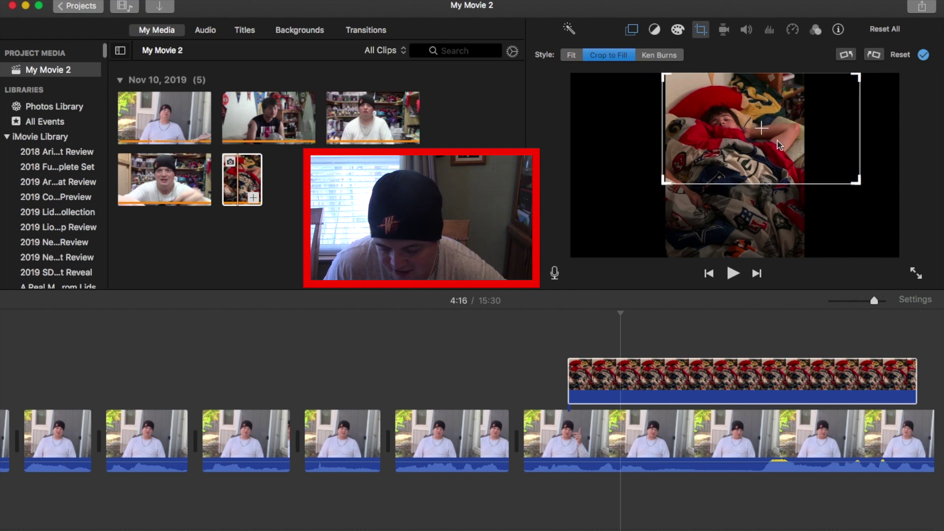
{"action": "left_click_drag", "start_coordinate": [829, 119], "coordinate": [798, 119]}
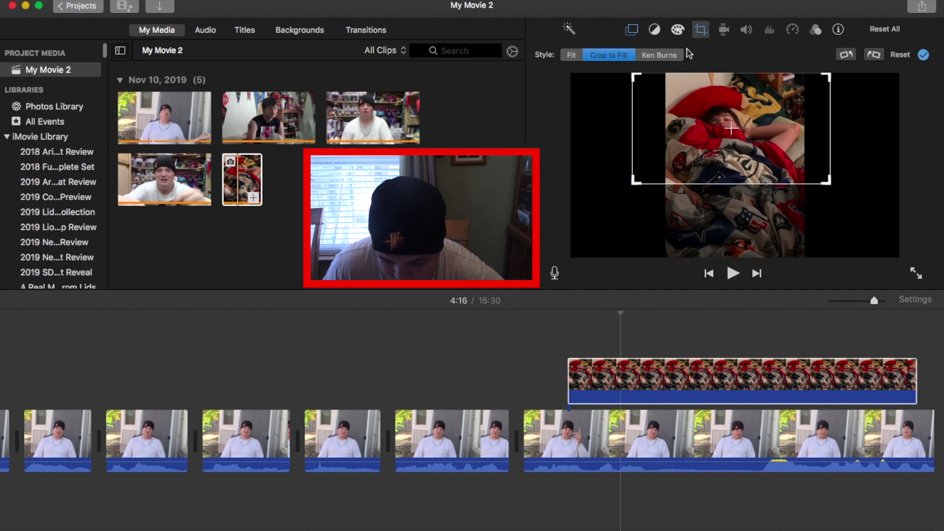
Set the split-screen position to Left and shift the photo's crop frame slightly to the left
{"action": "left_click", "coordinate": [633, 31]}
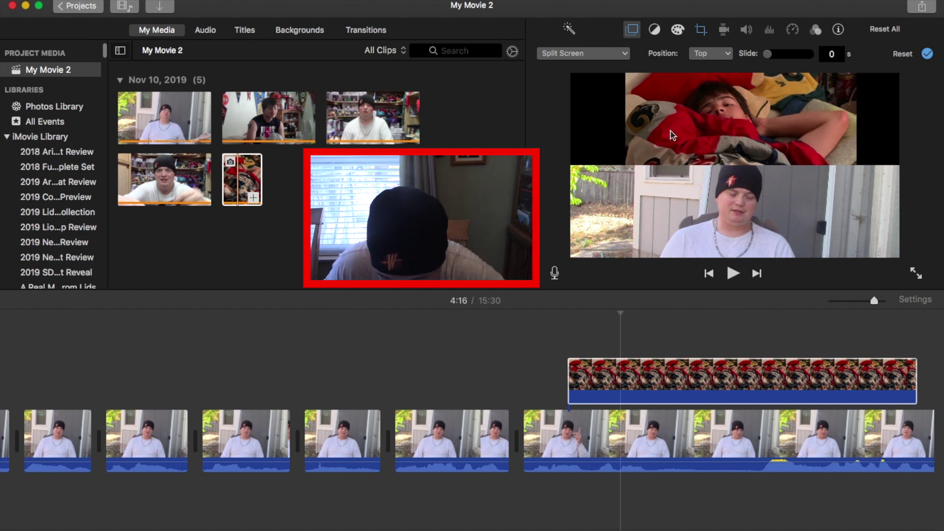
{"action": "left_click", "coordinate": [729, 56]}
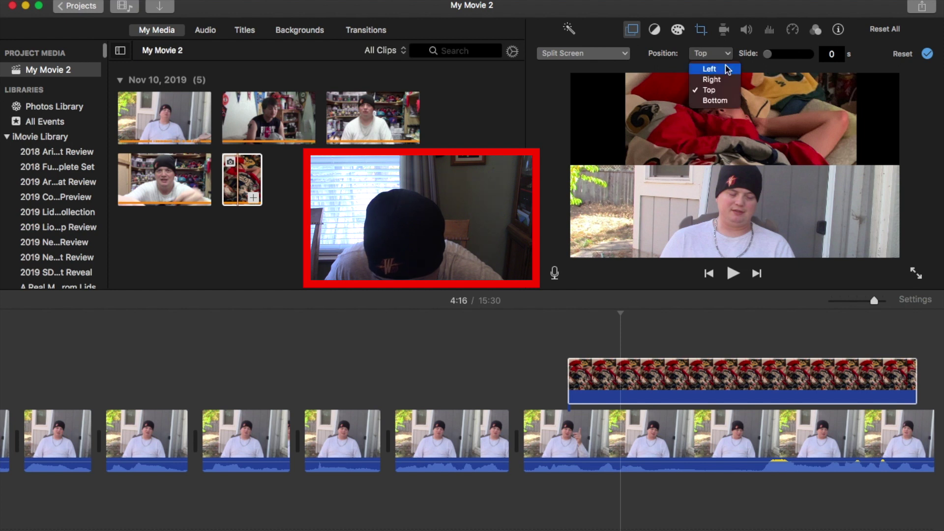
{"action": "left_click", "coordinate": [727, 75]}
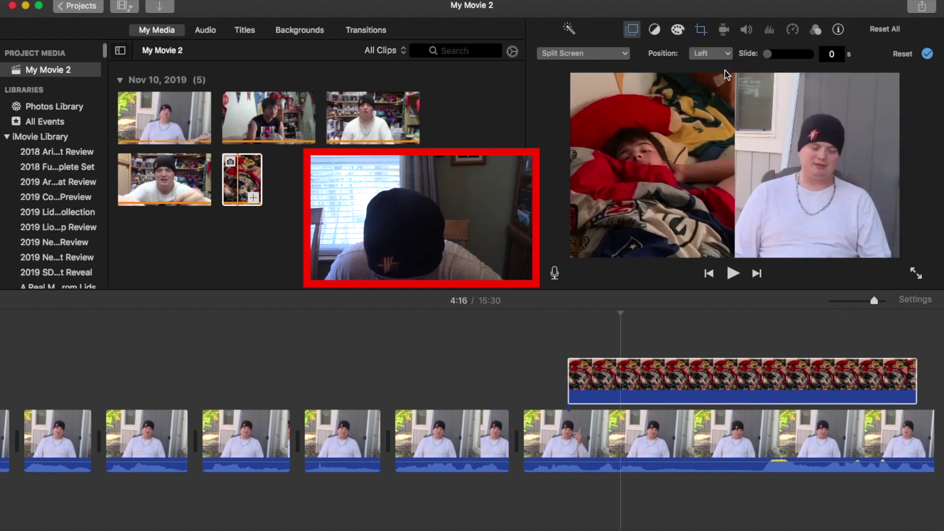
{"action": "left_click", "coordinate": [701, 30]}
{"action": "left_click_drag", "start_coordinate": [779, 127], "coordinate": [760, 119]}
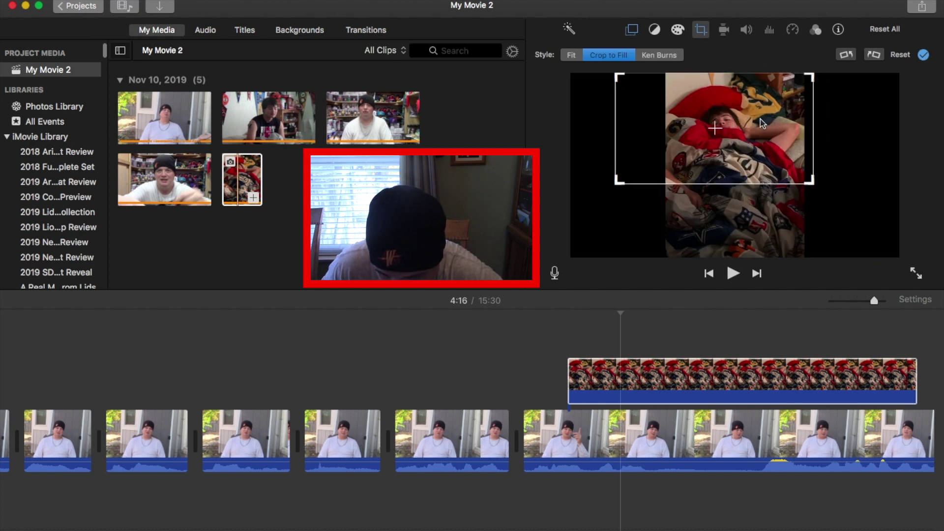
{"action": "left_click", "coordinate": [632, 30]}
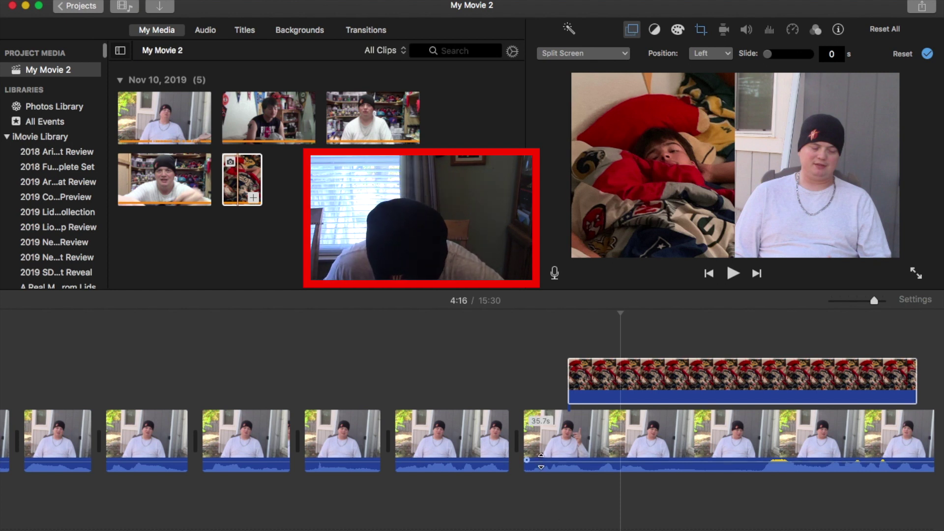
Play on past the photo overlay, split the footage at 4:21 and 4:23, and delete the 1.5-second piece between the cuts
{"action": "left_click", "coordinate": [542, 458]}
{"action": "key", "text": "space"}
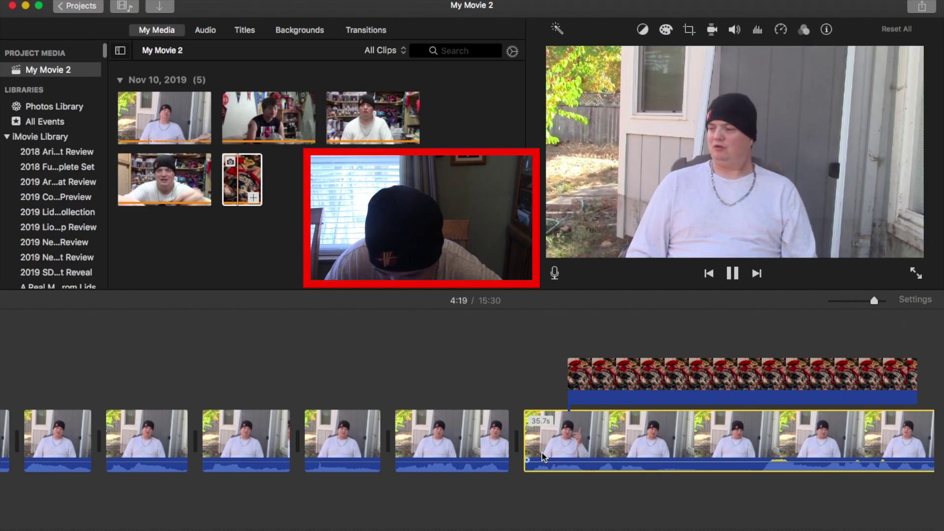
{"action": "key", "text": "space"}
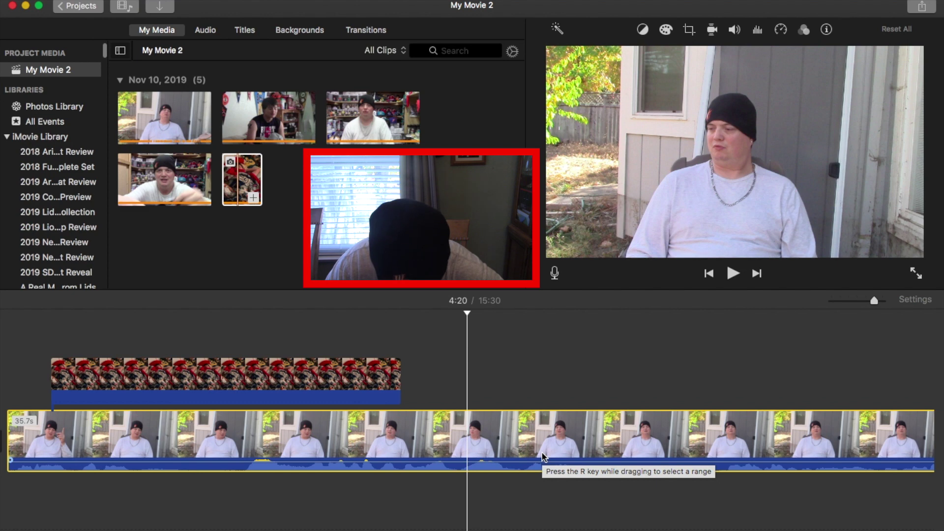
{"action": "key", "text": "space"}
{"action": "key", "text": "space"}
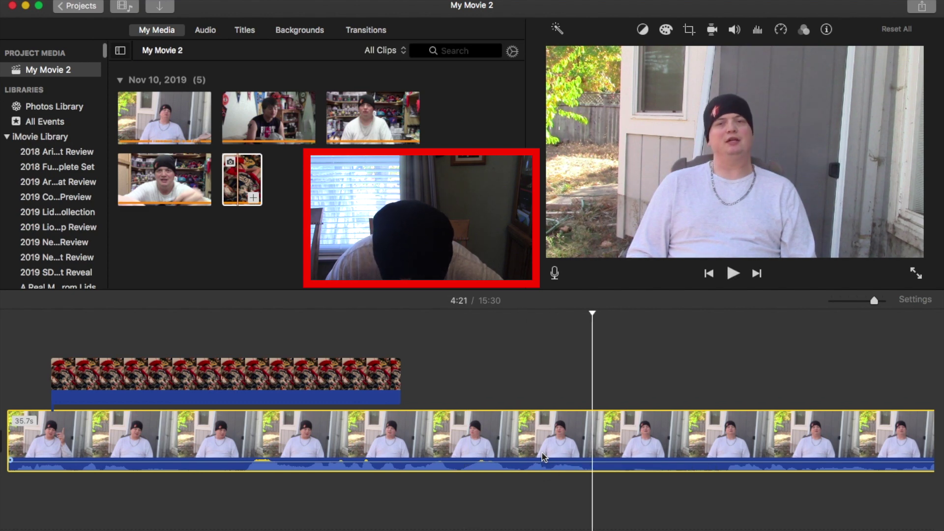
{"action": "key", "text": "super+b"}
{"action": "key", "text": "space"}
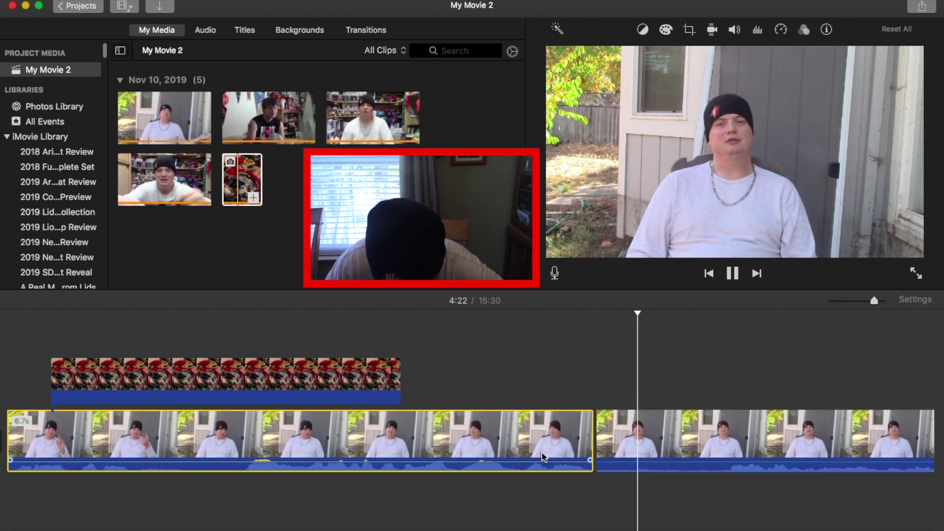
{"action": "key", "text": "space"}
{"action": "key", "text": "super+b"}
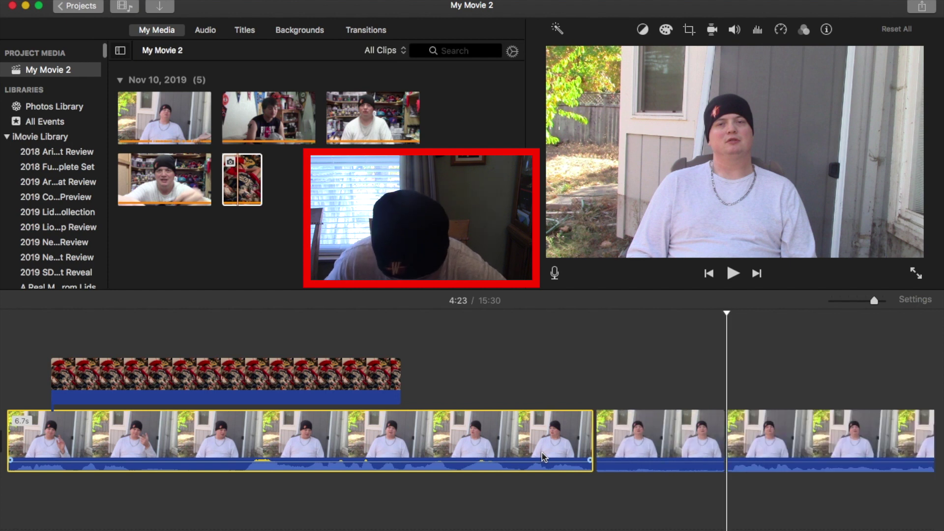
{"action": "left_click", "coordinate": [668, 445]}
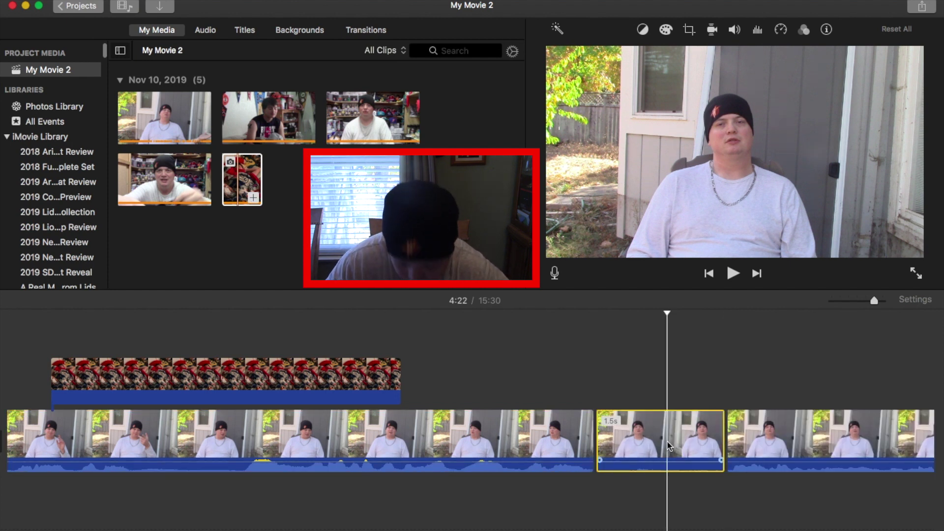
{"action": "key", "text": "Delete"}
Play on to 4:27, split the footage twice there, and delete the 0.5-second piece between the cuts
{"action": "key", "text": "space"}
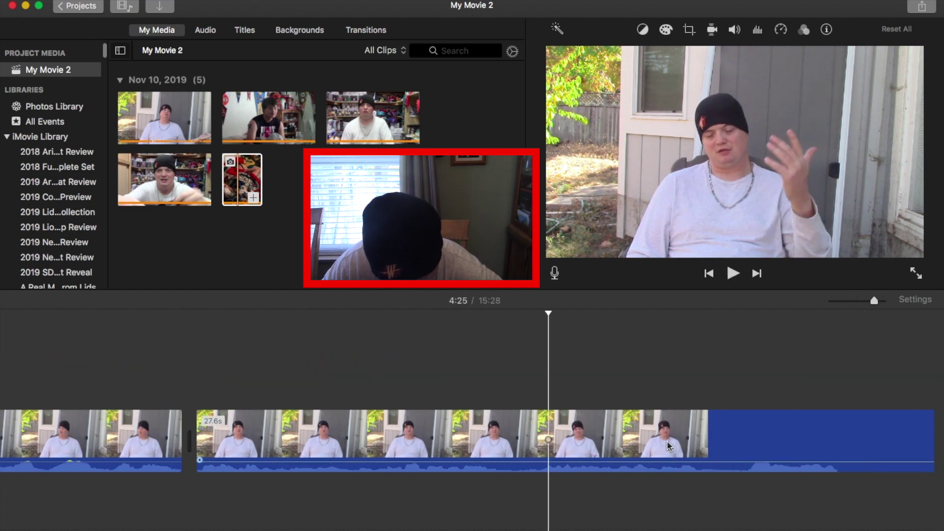
{"action": "key", "text": "space"}
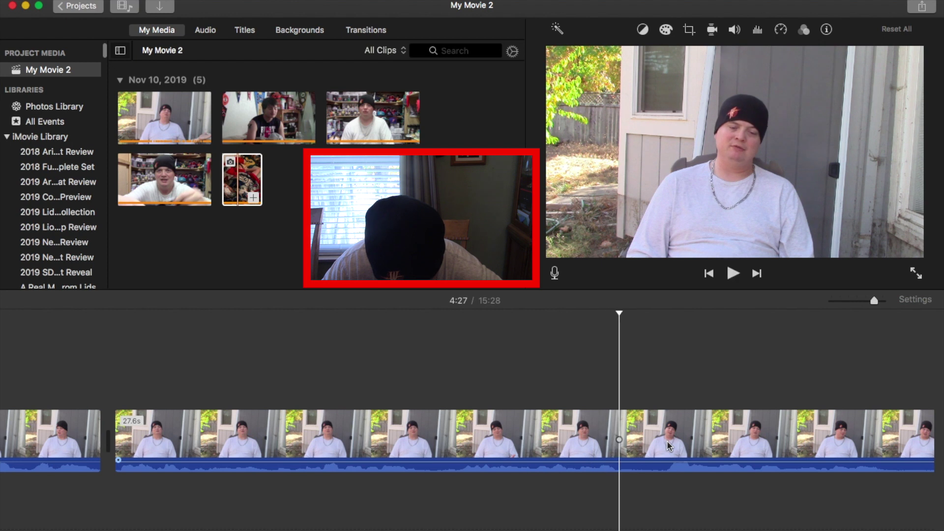
{"action": "key", "text": "super+b"}
{"action": "left_click", "coordinate": [667, 440]}
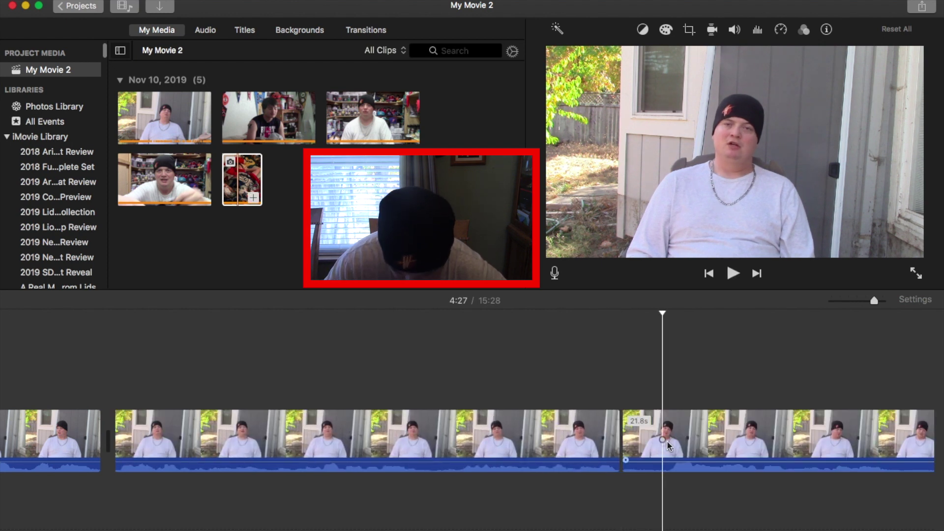
{"action": "key", "text": "super+b"}
{"action": "left_click", "coordinate": [647, 437]}
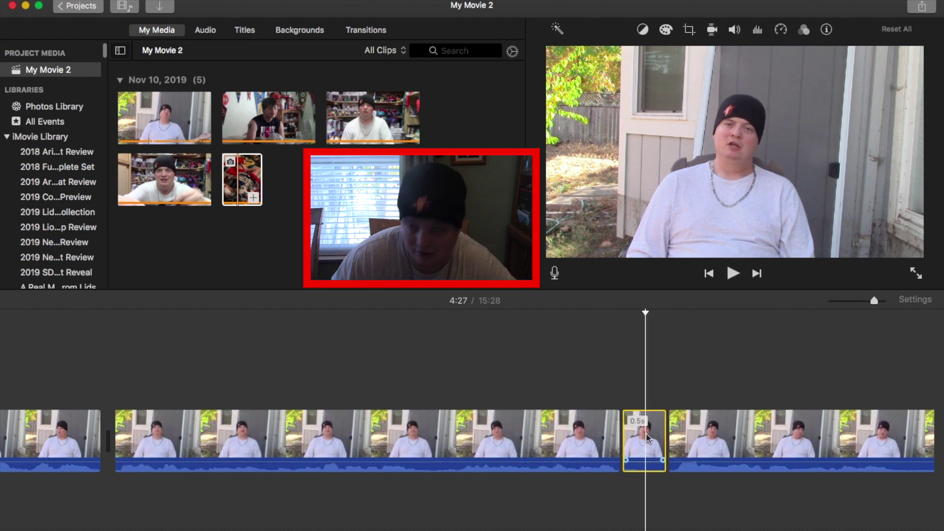
{"action": "key", "text": "Delete"}
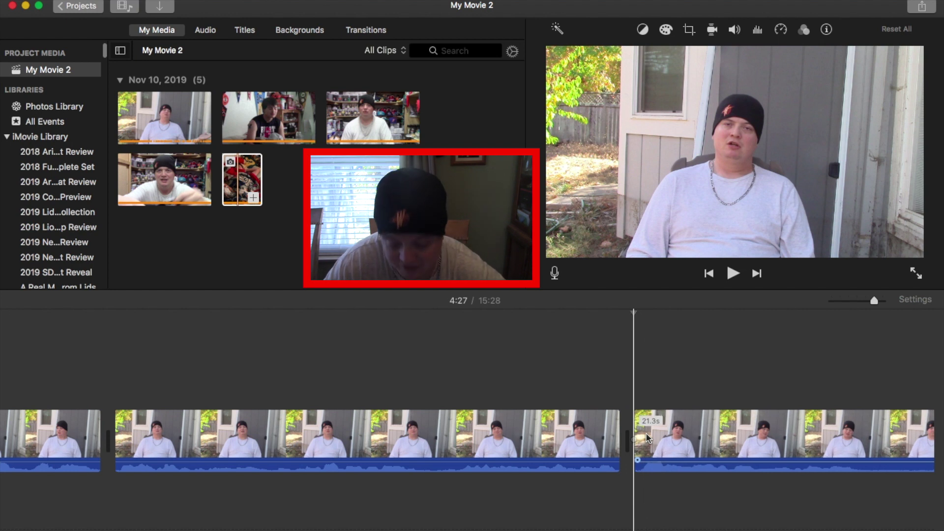
Play on to 4:30, split the footage there and at 4:31, and delete the 1.0-second piece between the cuts
{"action": "key", "text": "space"}
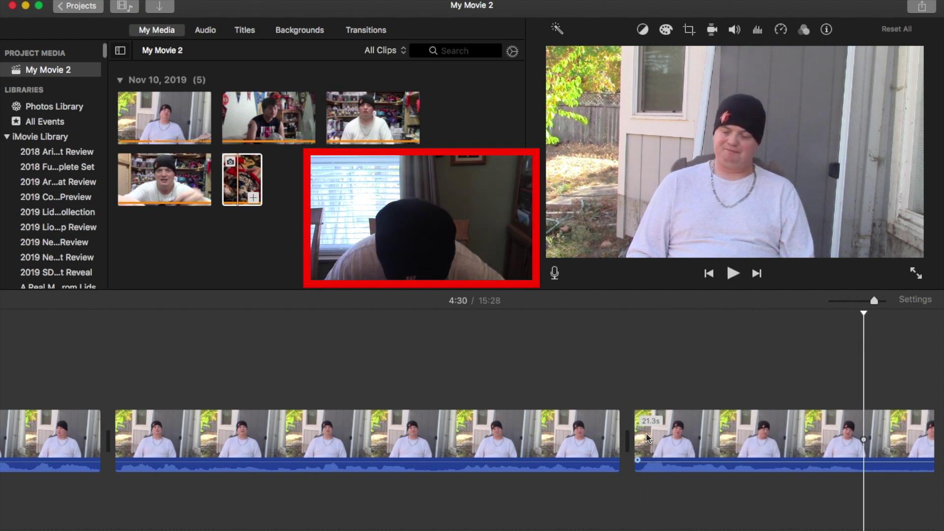
{"action": "key", "text": "super+b"}
{"action": "key", "text": "space"}
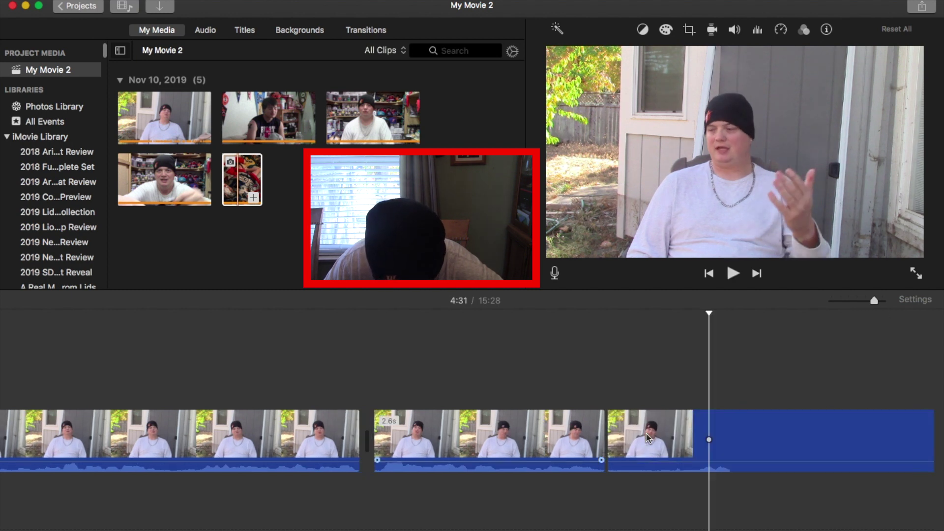
{"action": "key", "text": "Left"}
{"action": "key", "text": "Left"}
{"action": "key", "text": "Left"}
{"action": "key", "text": "Left"}
{"action": "key", "text": "Left"}
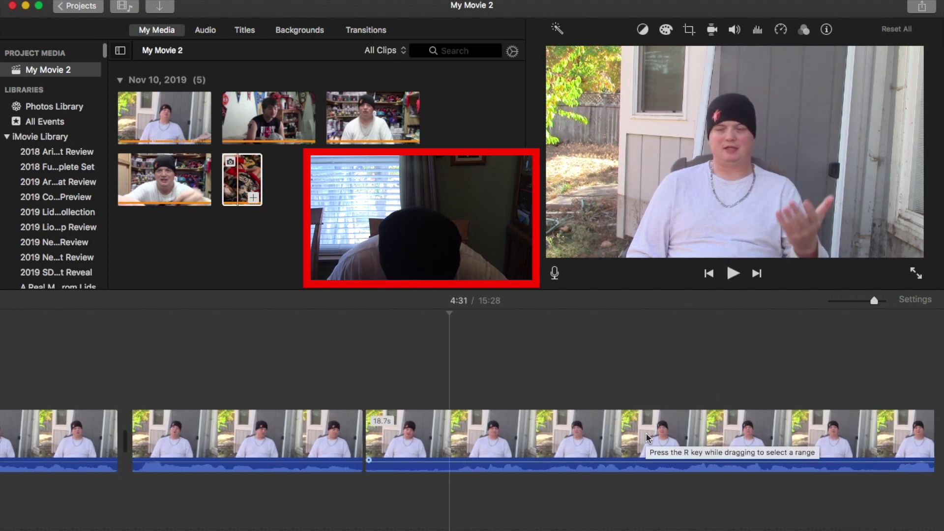
{"action": "key", "text": "super+b"}
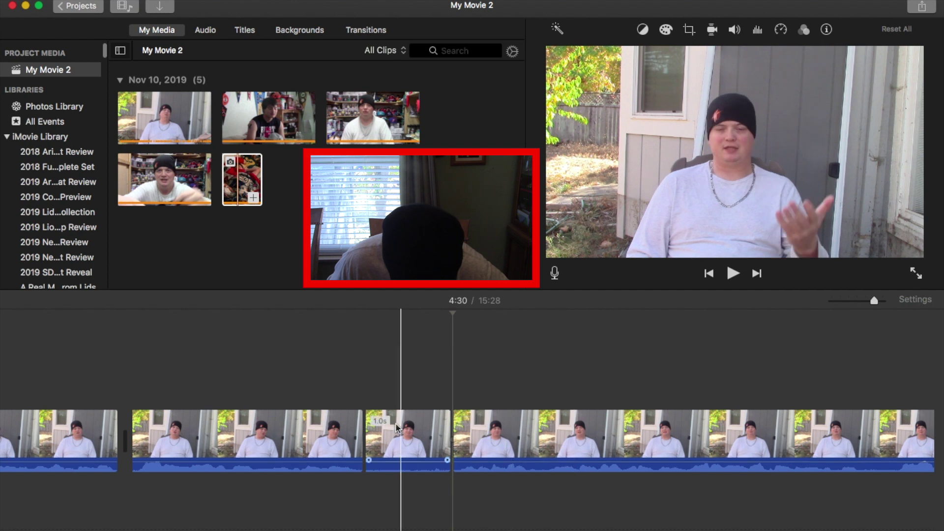
{"action": "left_click", "coordinate": [389, 434]}
{"action": "key", "text": "Delete"}
Play on to about 4:35, split the footage twice around the pause, and delete the piece between the cuts
{"action": "key", "text": "space"}
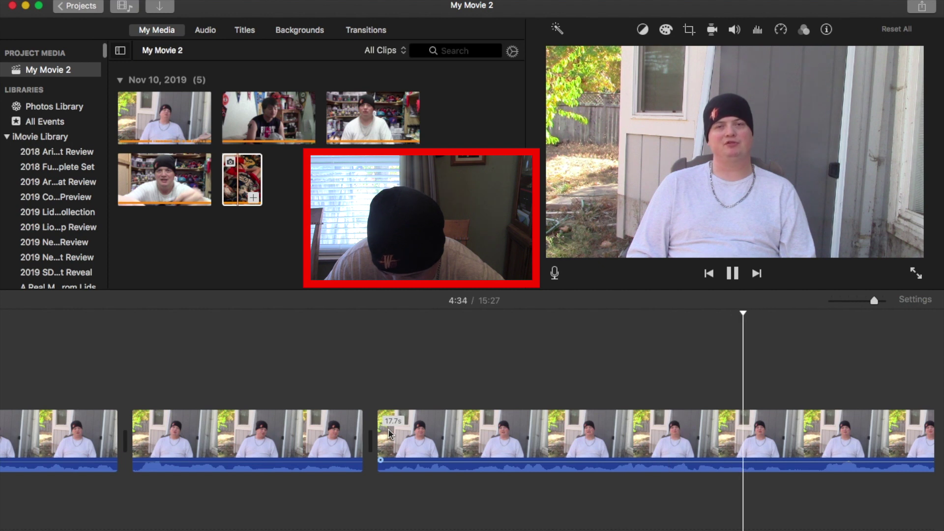
{"action": "key", "text": "space"}
{"action": "key", "text": "super+b"}
{"action": "key", "text": "space"}
{"action": "key", "text": "space"}
{"action": "key", "text": "super+b"}
{"action": "left_click", "coordinate": [818, 442]}
{"action": "key", "text": "Delete"}
Play on and step back to 4:36, split the footage there and at 4:37, and delete the 0.4-second piece between the cuts
{"action": "key", "text": "space"}
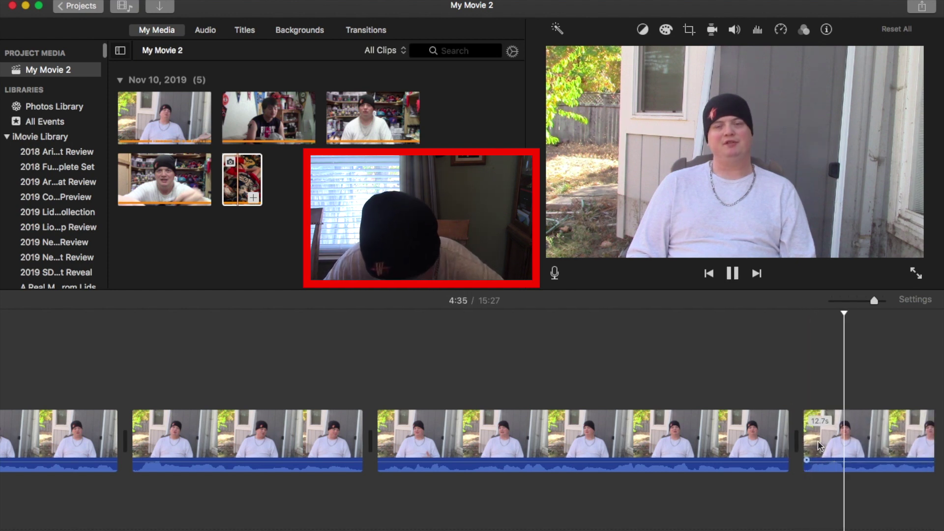
{"action": "key", "text": "space"}
{"action": "key", "text": "Left"}
{"action": "key", "text": "Left"}
{"action": "key", "text": "Left"}
{"action": "key", "text": "Left"}
{"action": "key", "text": "Left"}
{"action": "key", "text": "Left"}
{"action": "key", "text": "Left"}
{"action": "key", "text": "Left"}
{"action": "key", "text": "Left"}
{"action": "key", "text": "Left"}
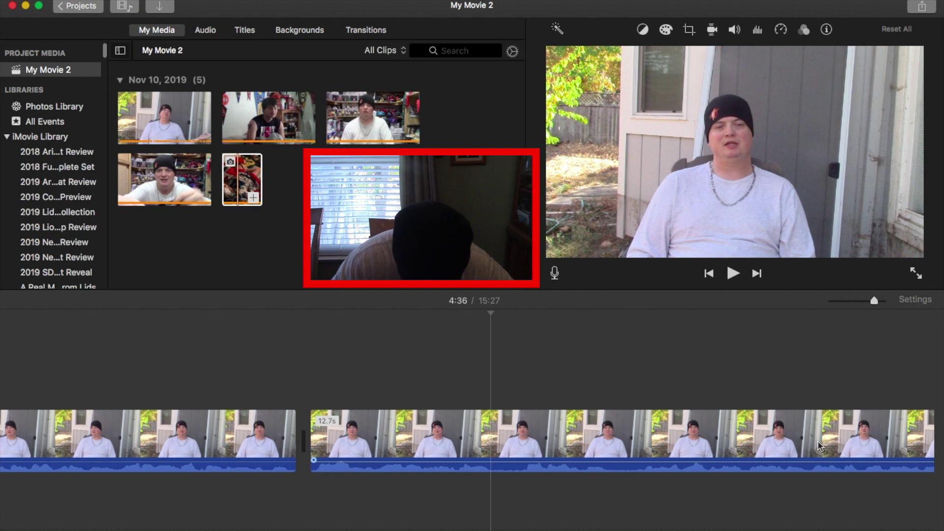
{"action": "key", "text": "super+b"}
{"action": "key", "text": "space"}
{"action": "key", "text": "space"}
{"action": "key", "text": "super+b"}
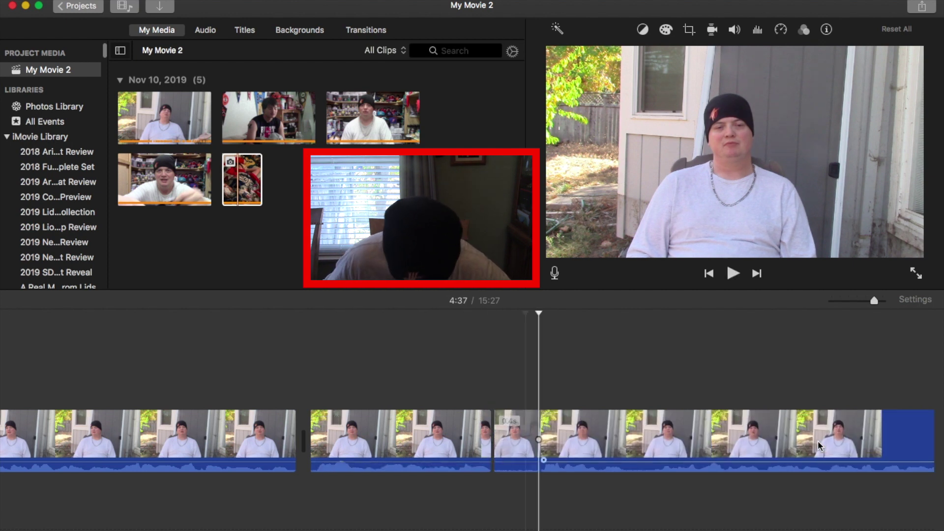
{"action": "left_click", "coordinate": [512, 432]}
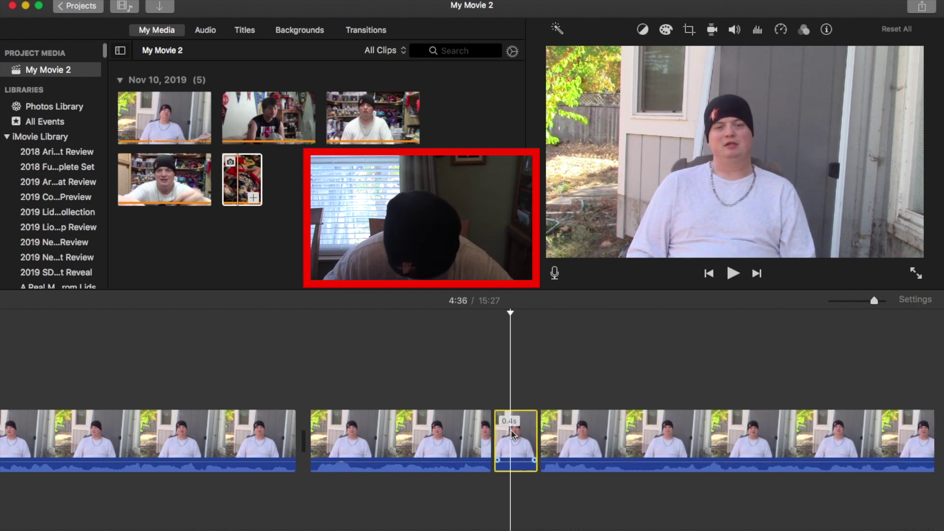
{"action": "key", "text": "Delete"}
Play on to 4:37, split the footage twice there, and delete the short piece between the cuts
{"action": "key", "text": "space"}
{"action": "key", "text": "space"}
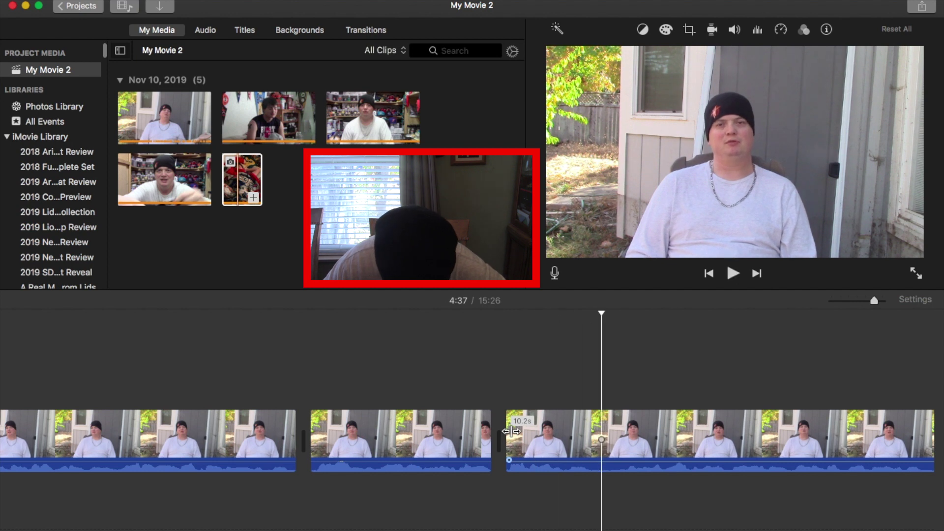
{"action": "key", "text": "super+b"}
{"action": "key", "text": "space"}
{"action": "key", "text": "super+b"}
{"action": "left_click", "coordinate": [627, 437]}
{"action": "key", "text": "BackSpace"}
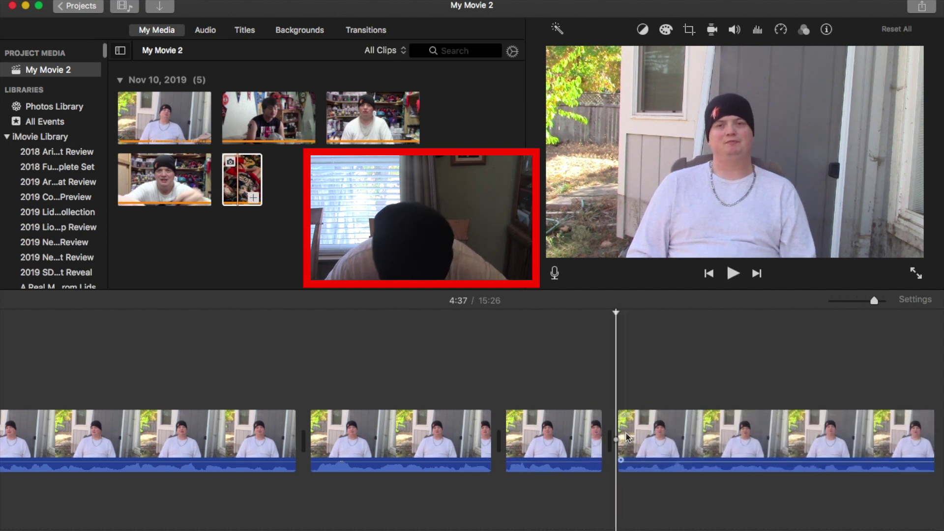
Play on to 4:42, split the outdoor footage there, and delete the 4.2-second remainder before the indoor clip
{"action": "key", "text": "space"}
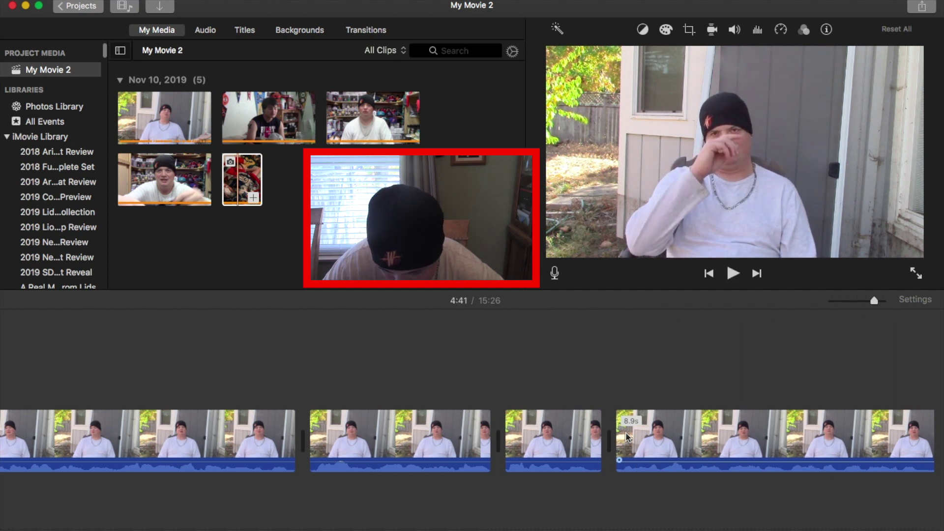
{"action": "key", "text": "space"}
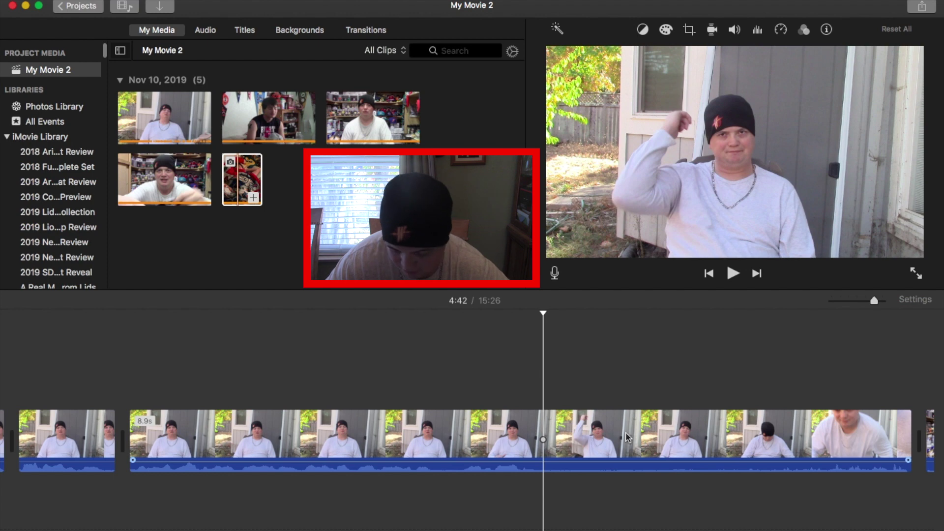
{"action": "key", "text": "super+b"}
{"action": "key", "text": "space"}
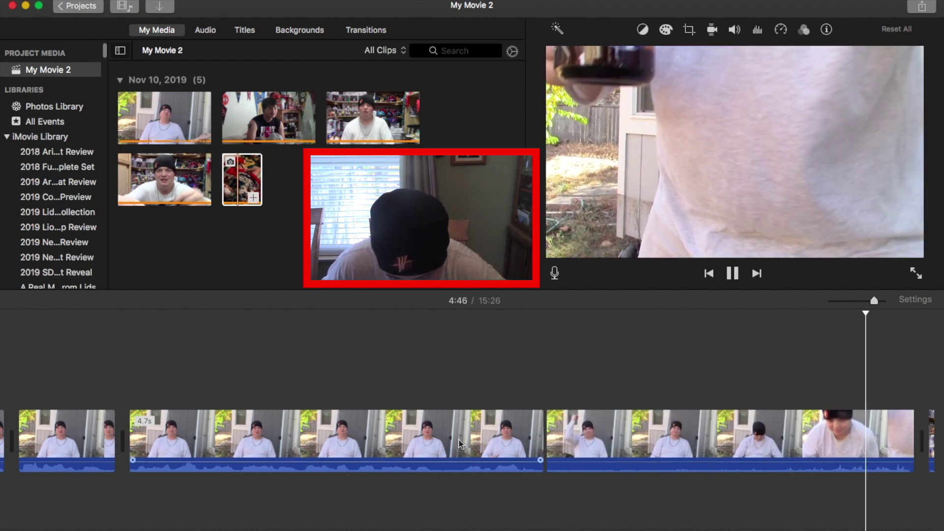
{"action": "key", "text": "space"}
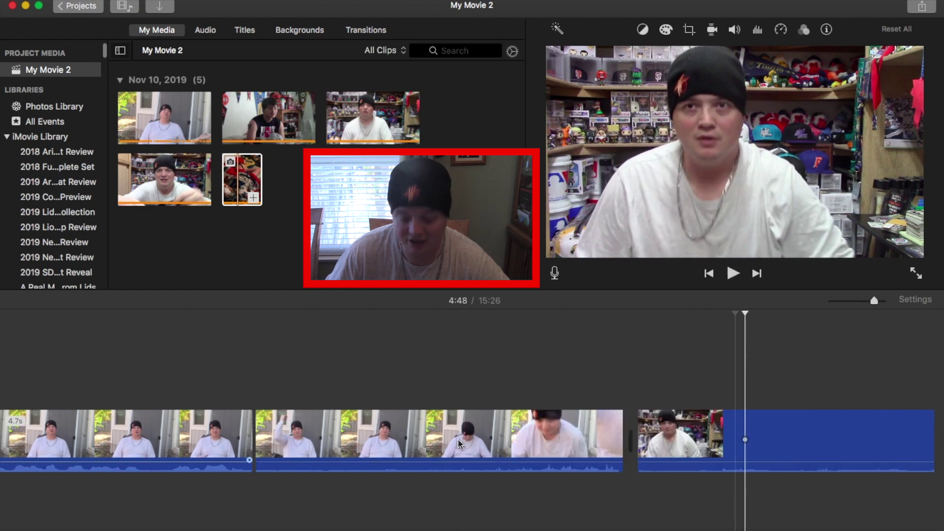
{"action": "scroll", "coordinate": [460, 444], "scroll_direction": "right", "scroll_amount": 5}
{"action": "left_click", "coordinate": [215, 446]}
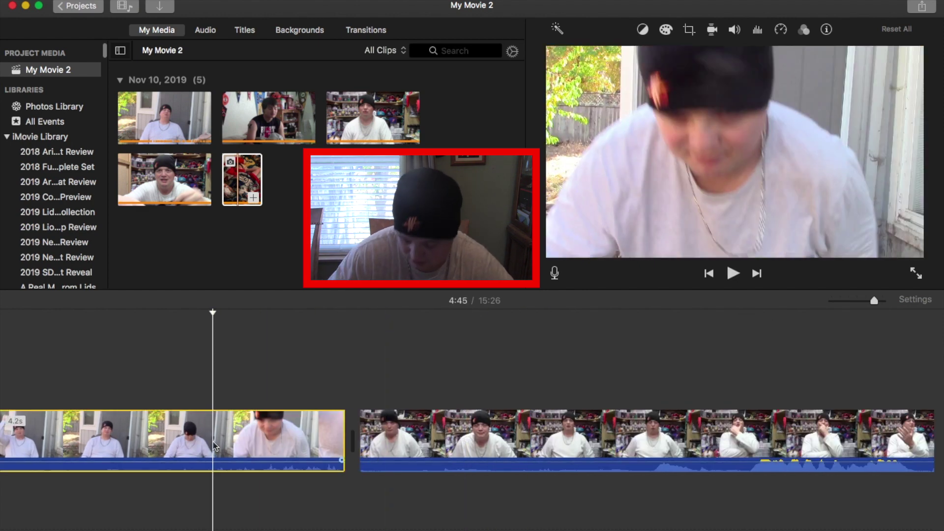
{"action": "key", "text": "Delete"}
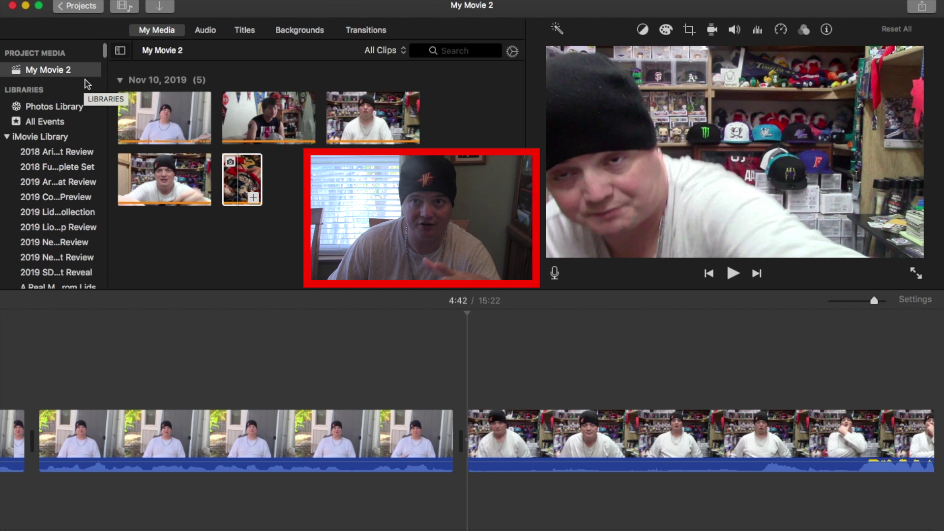
Return to the project overview, saving the movie as "How MLHatz Edits Videos for You!", and reopen that project
{"action": "left_click", "coordinate": [82, 6]}
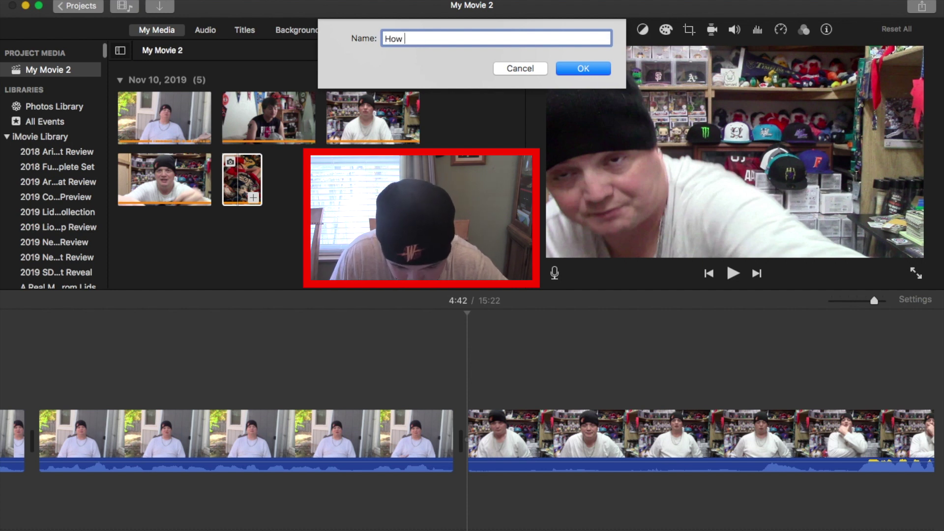
{"action": "type", "text": "Hatz Edit"}
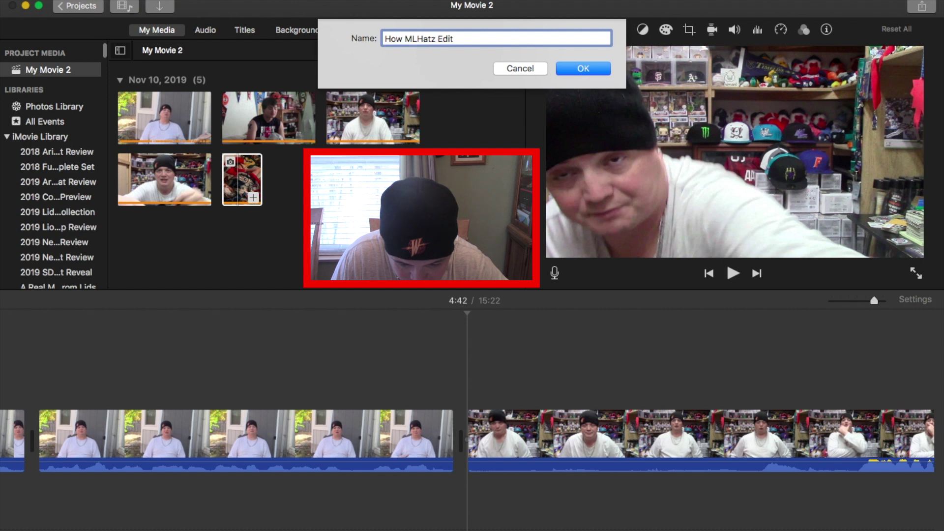
{"action": "type", "text": "s Video's!"}
{"action": "key", "text": "BackSpace"}
{"action": "type", "text": "for You!"}
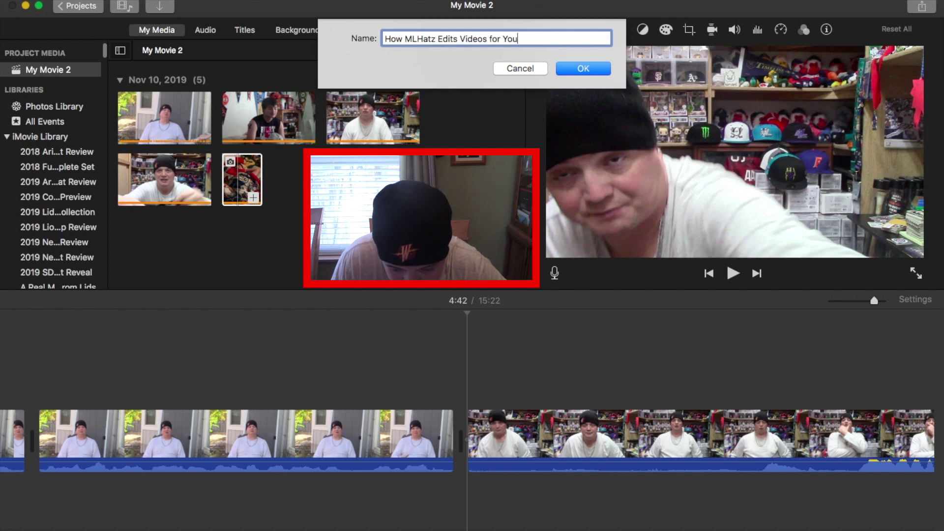
{"action": "left_click", "coordinate": [584, 69]}
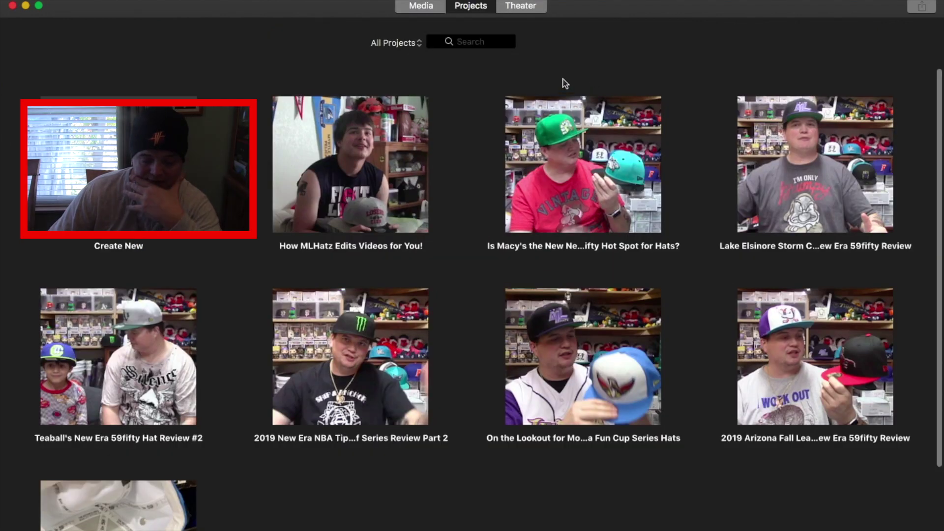
{"action": "double_click", "coordinate": [348, 171]}
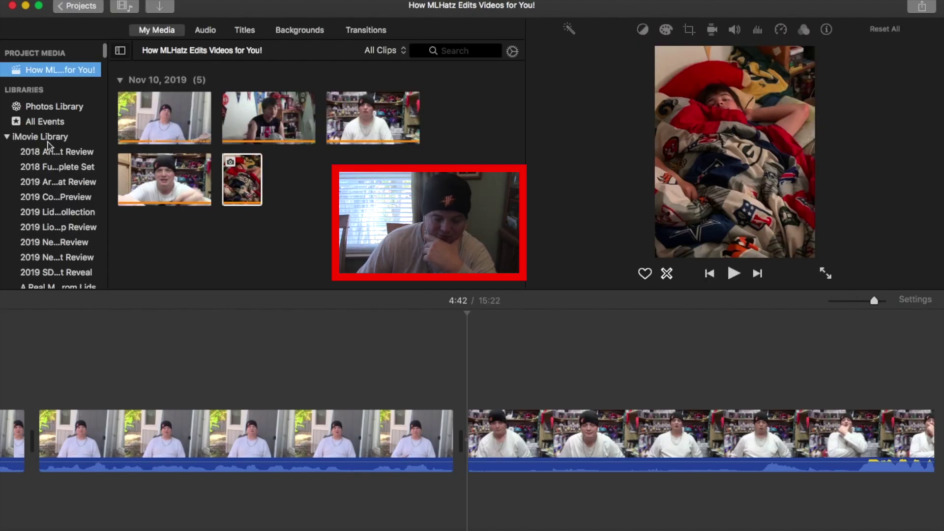
Insert the red-and-white MLHatz logo on olive background from the iMovie Library at 4:42 and extend it to 7.0 seconds
{"action": "left_click", "coordinate": [48, 141]}
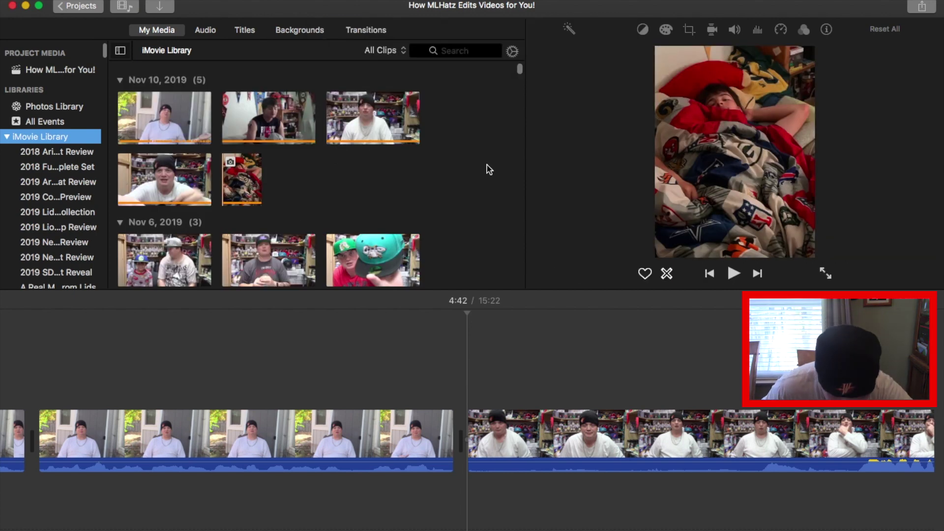
{"action": "left_click_drag", "start_coordinate": [521, 72], "coordinate": [532, 126]}
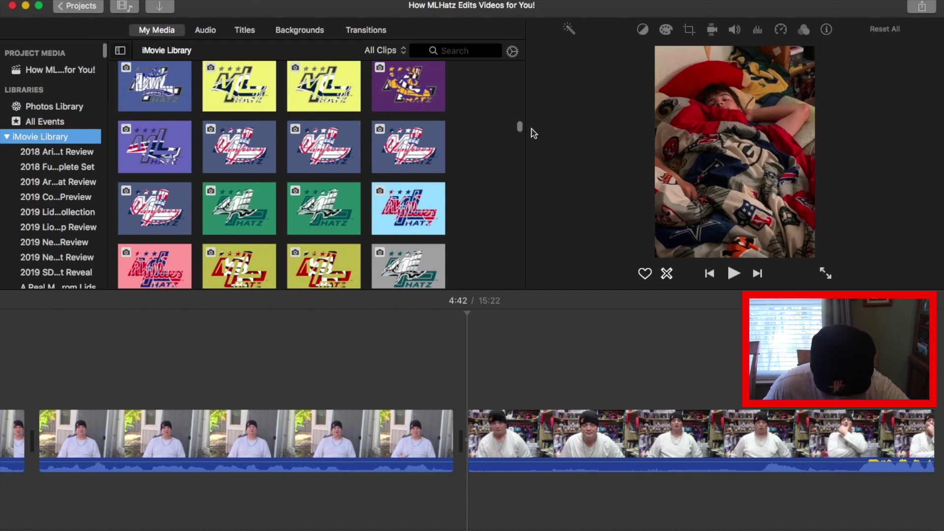
{"action": "left_click_drag", "start_coordinate": [522, 129], "coordinate": [521, 132]}
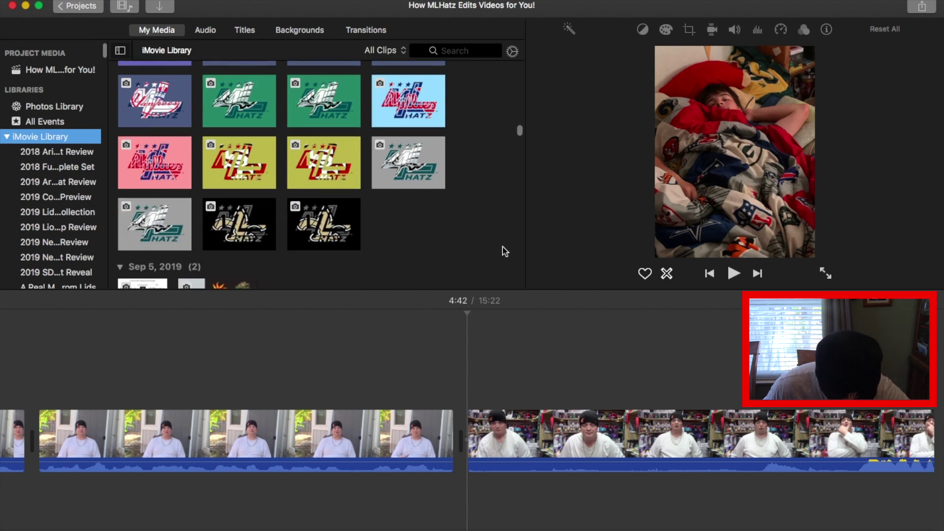
{"action": "left_click", "coordinate": [317, 167]}
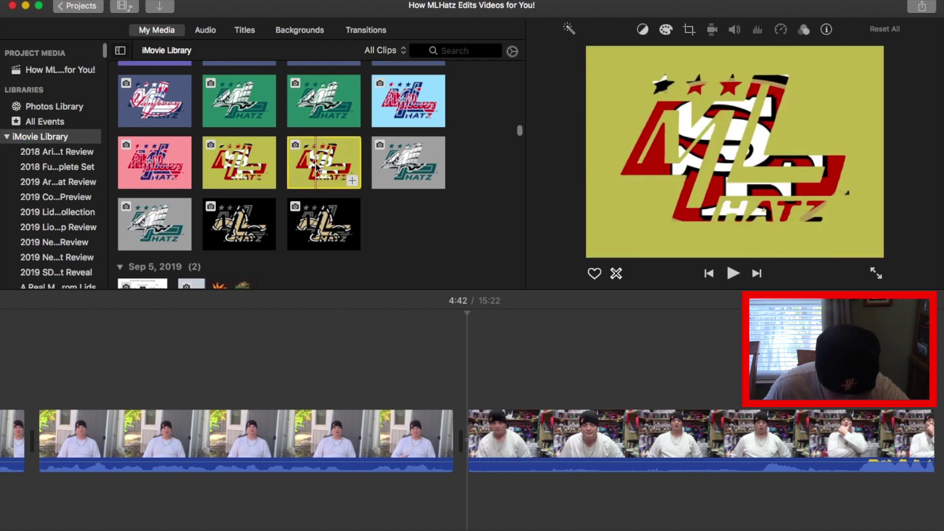
{"action": "left_click_drag", "start_coordinate": [318, 167], "coordinate": [460, 414]}
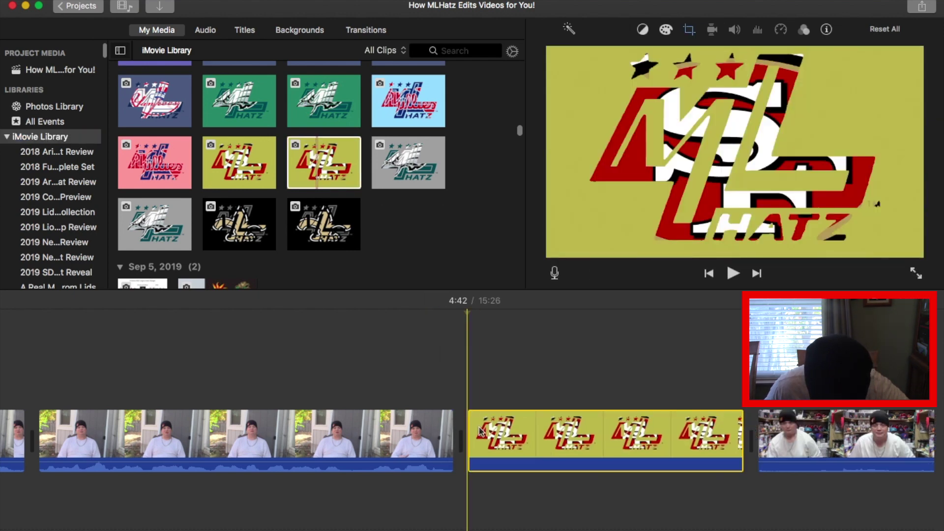
{"action": "left_click", "coordinate": [585, 444]}
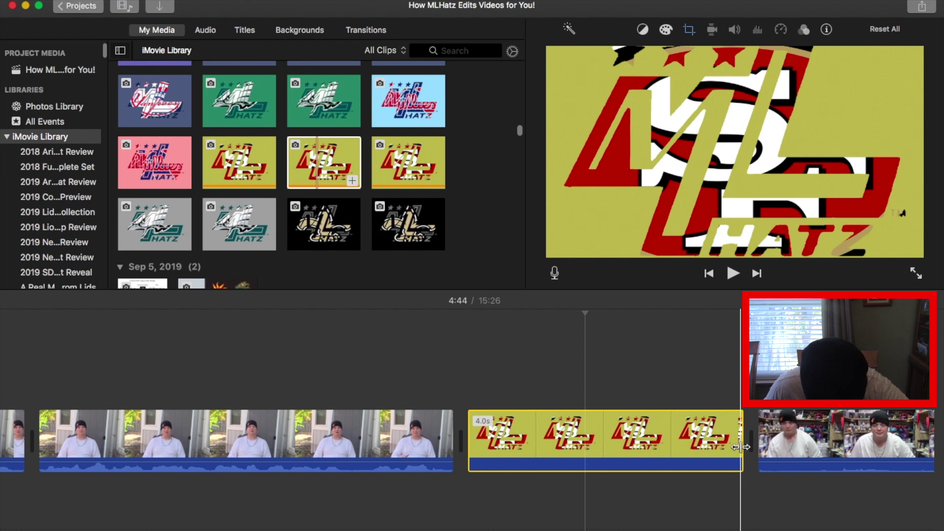
{"action": "left_click_drag", "start_coordinate": [742, 447], "coordinate": [903, 460]}
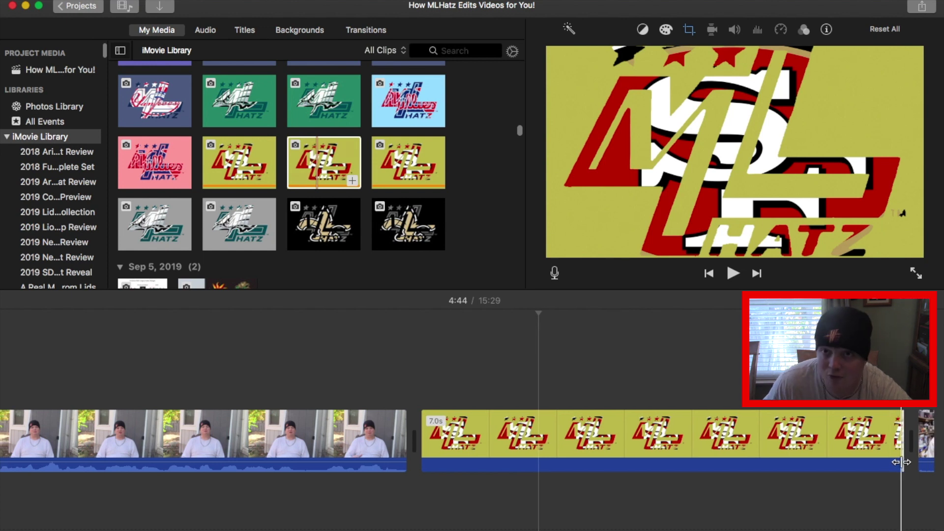
Preview several of the Sep 11, 2017 music clips in the iMovie Library to find a track for the logo intro
{"action": "left_click", "coordinate": [207, 30]}
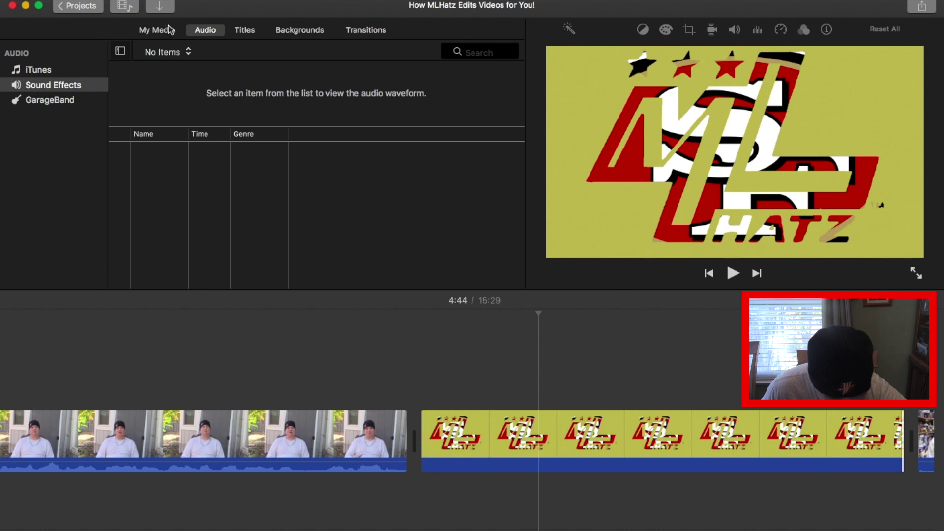
{"action": "key", "text": "super+1"}
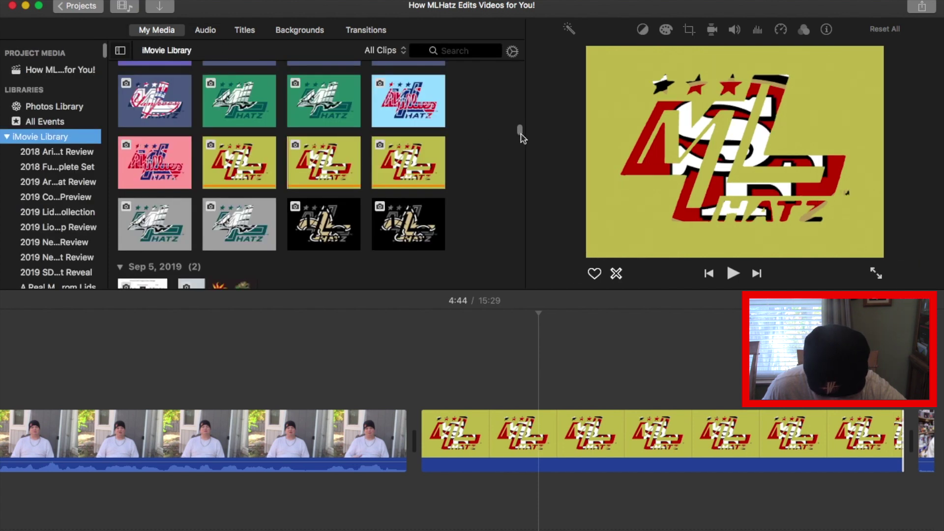
{"action": "scroll", "coordinate": [522, 137], "scroll_direction": "down", "scroll_amount": 10}
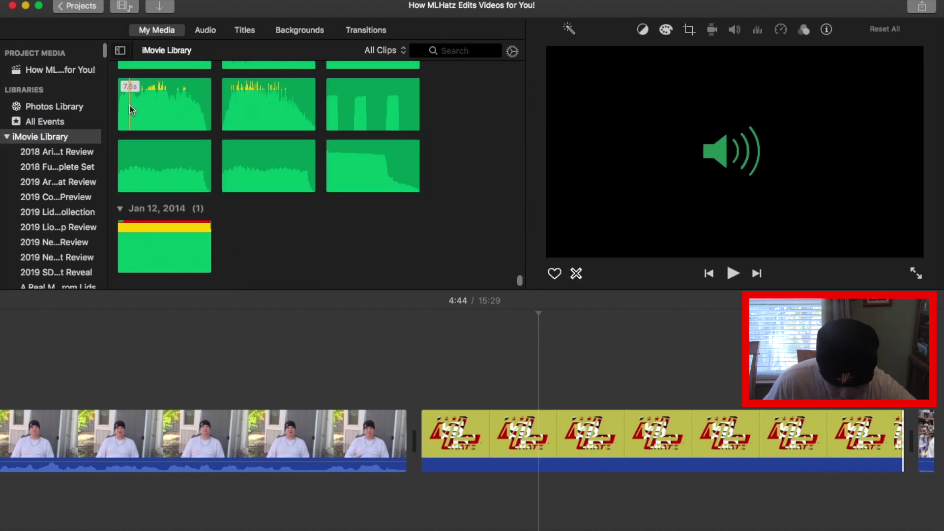
{"action": "left_click", "coordinate": [132, 109]}
{"action": "key", "text": "space"}
{"action": "scroll", "coordinate": [138, 109], "scroll_direction": "up", "scroll_amount": 5}
{"action": "left_click", "coordinate": [130, 115]}
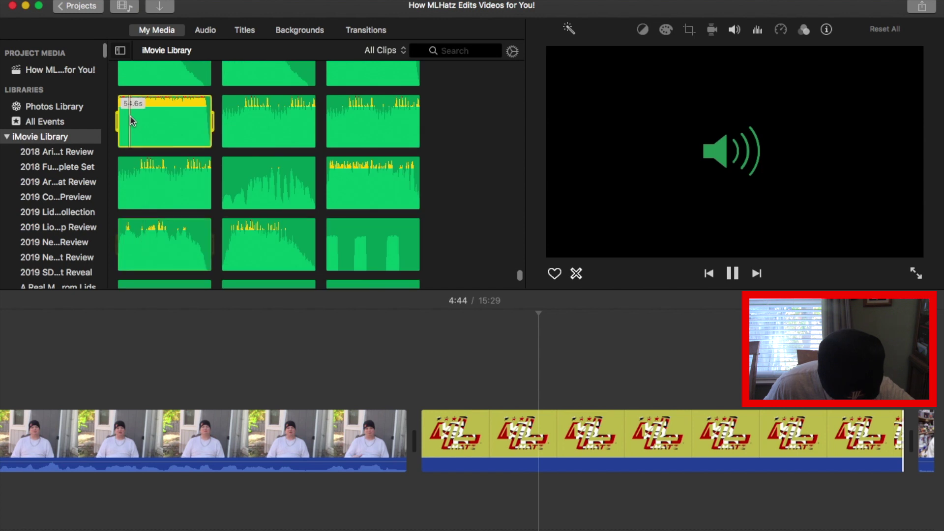
{"action": "scroll", "coordinate": [137, 113], "scroll_direction": "up", "scroll_amount": 1}
{"action": "left_click", "coordinate": [124, 96]}
{"action": "scroll", "coordinate": [133, 101], "scroll_direction": "up", "scroll_amount": 3}
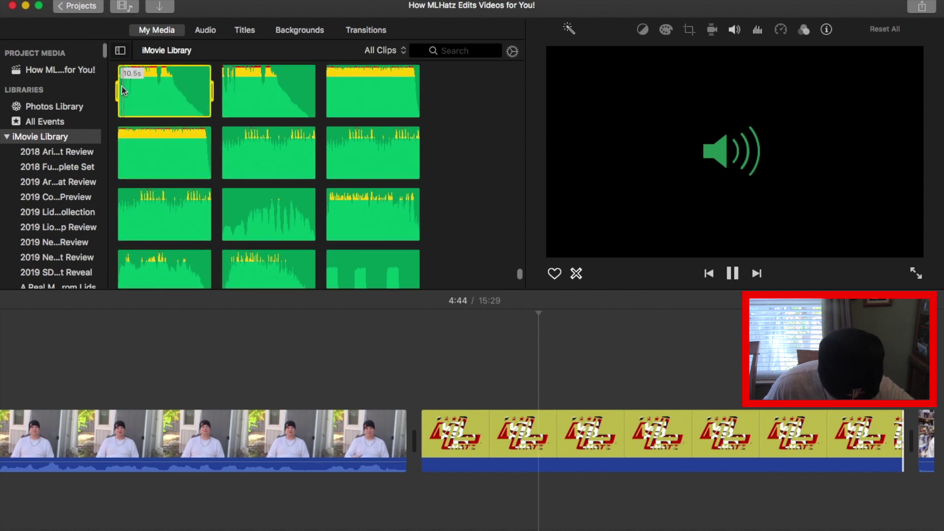
{"action": "left_click", "coordinate": [241, 108]}
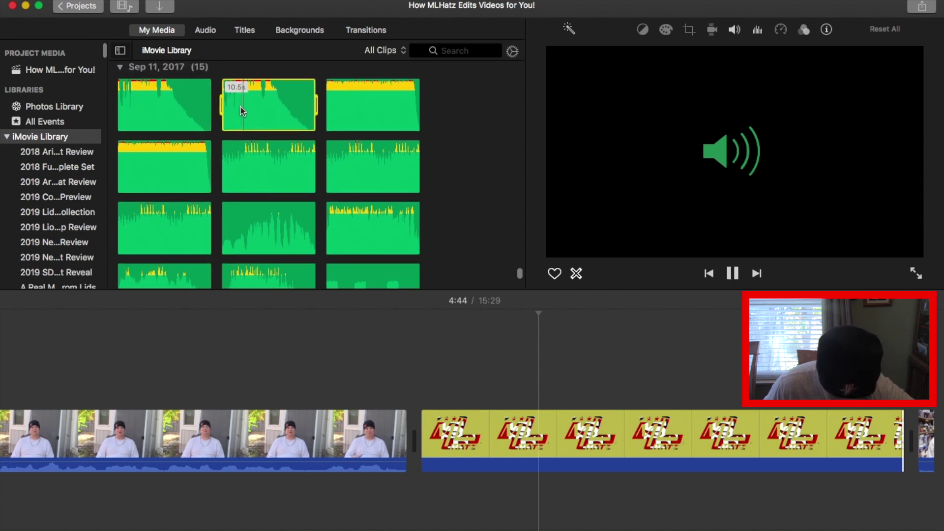
{"action": "left_click", "coordinate": [340, 107]}
{"action": "left_click", "coordinate": [240, 169]}
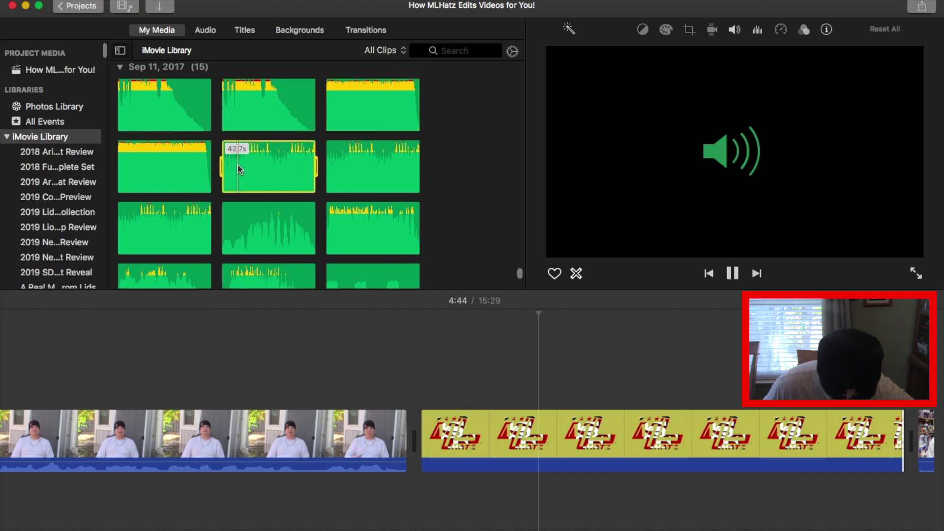
Place the Dogma track under the MLHatz logo, cutting off everything past the logo's end to leave 7.0 seconds, and play back from 4:41
{"action": "left_click_drag", "start_coordinate": [254, 164], "coordinate": [425, 491]}
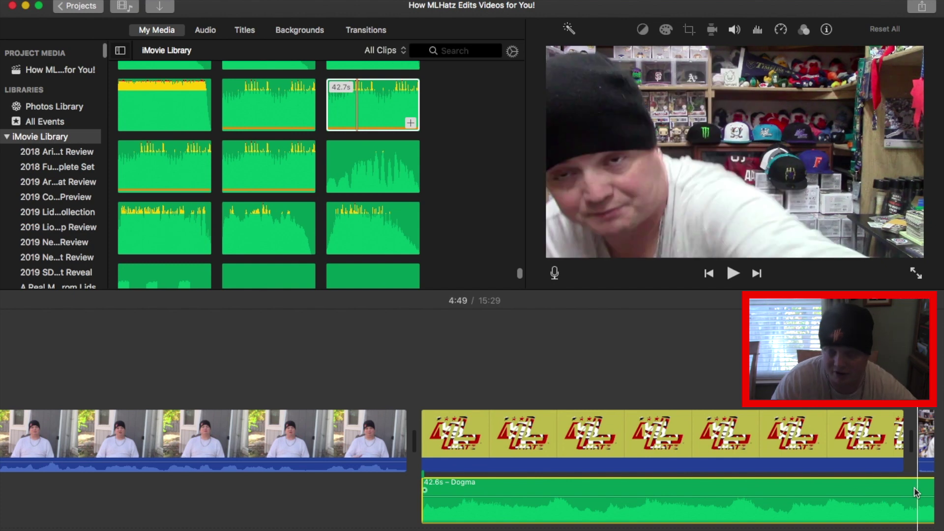
{"action": "key", "text": "super+b"}
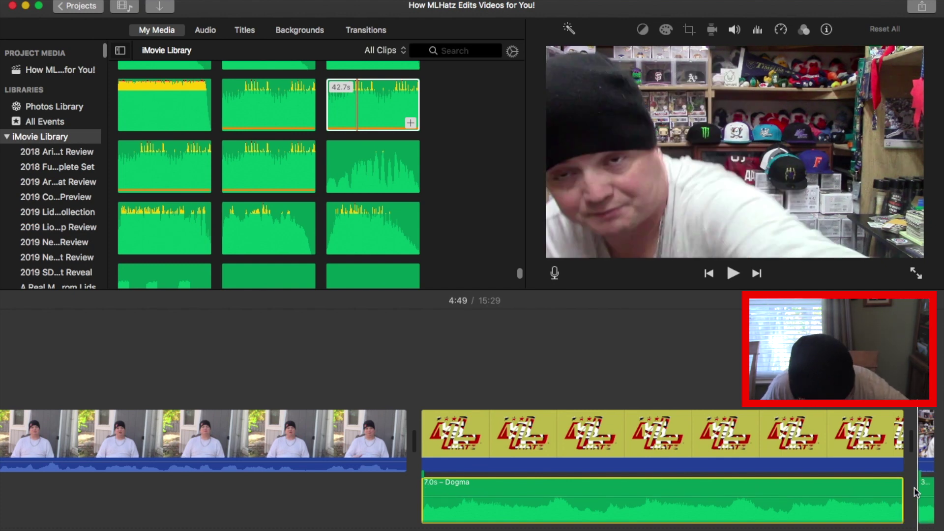
{"action": "left_click", "coordinate": [929, 487]}
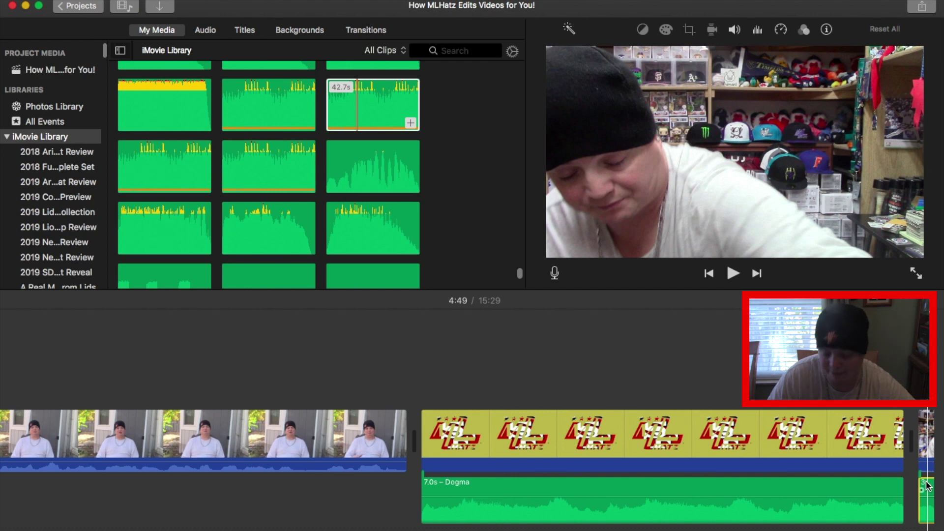
{"action": "key", "text": "Delete"}
{"action": "left_click", "coordinate": [350, 440]}
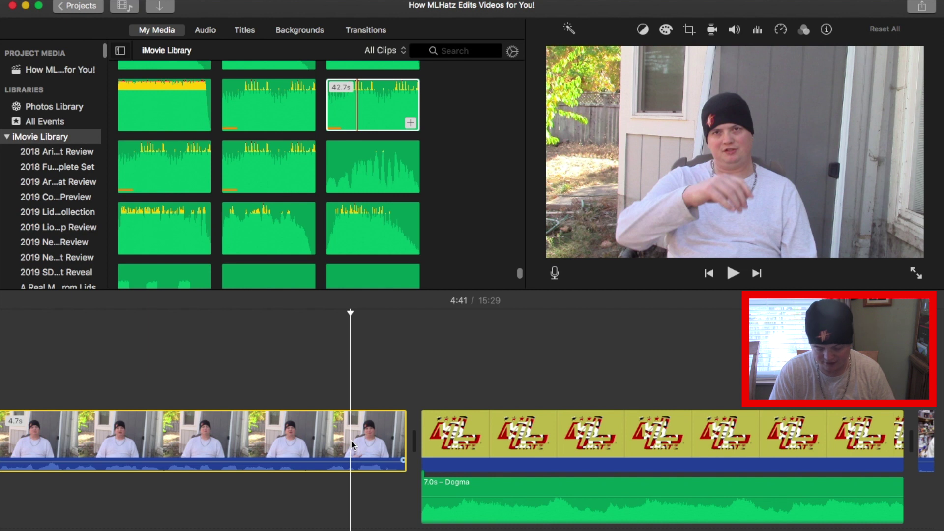
{"action": "key", "text": "space"}
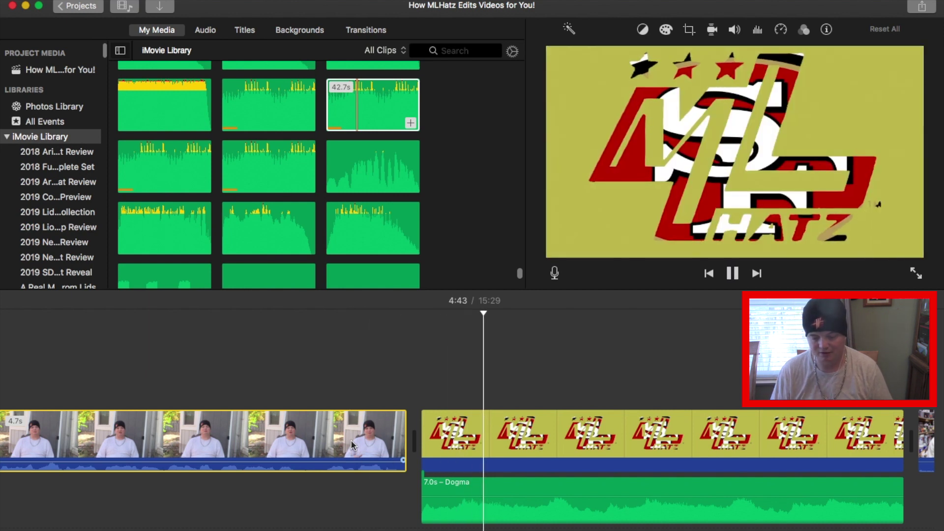